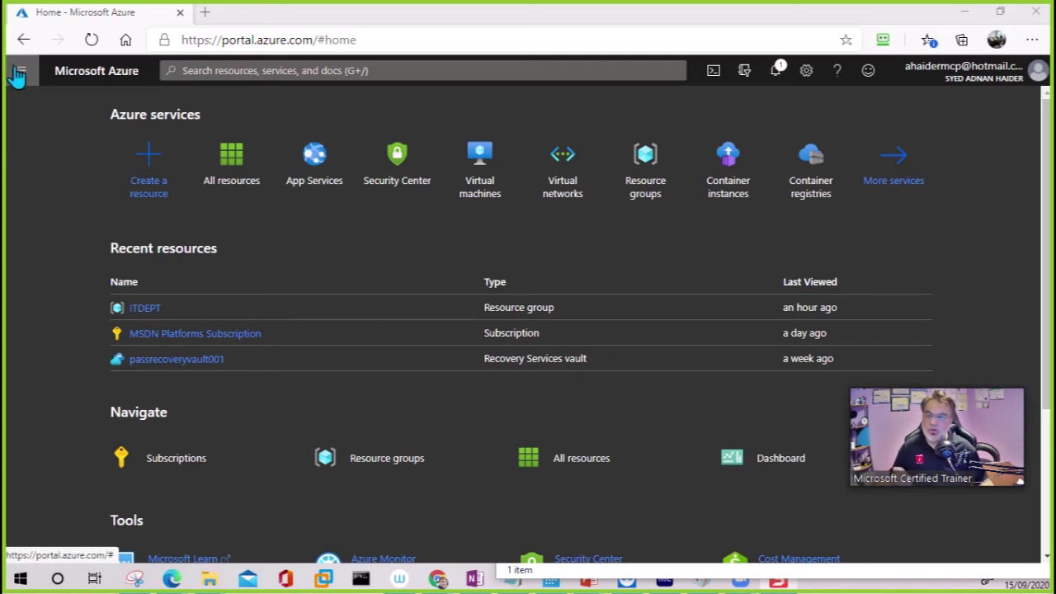
# Step: Start creating a new App Service web app and assign it to the existing ITDEPT resource group
pyautogui.click(324, 167)
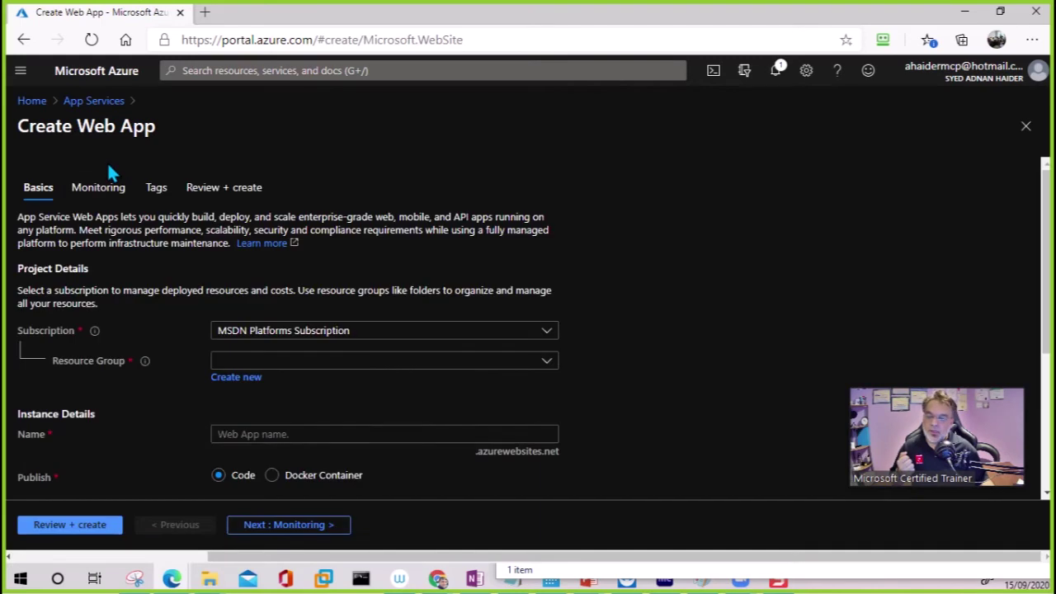
pyautogui.click(352, 363)
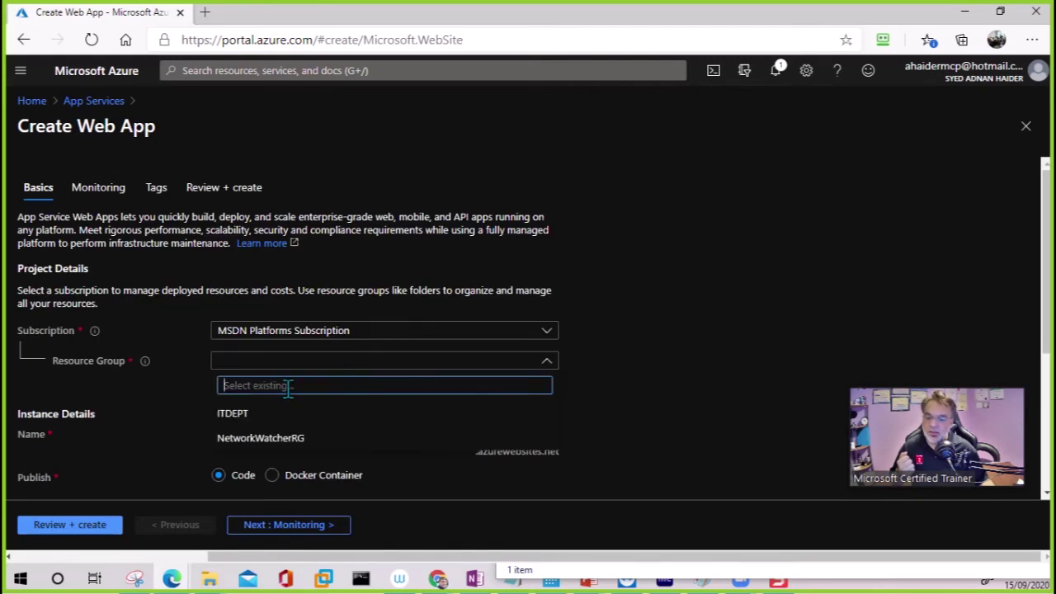
pyautogui.click(237, 415)
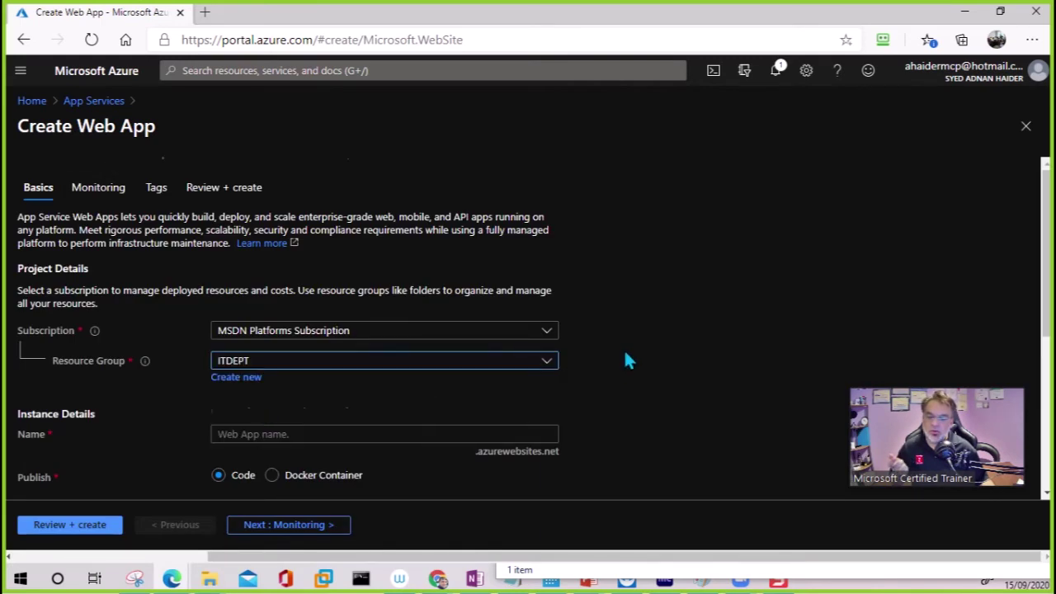
# Step: Name the web app 360ITAppService01
pyautogui.scroll(-2, 625, 356)
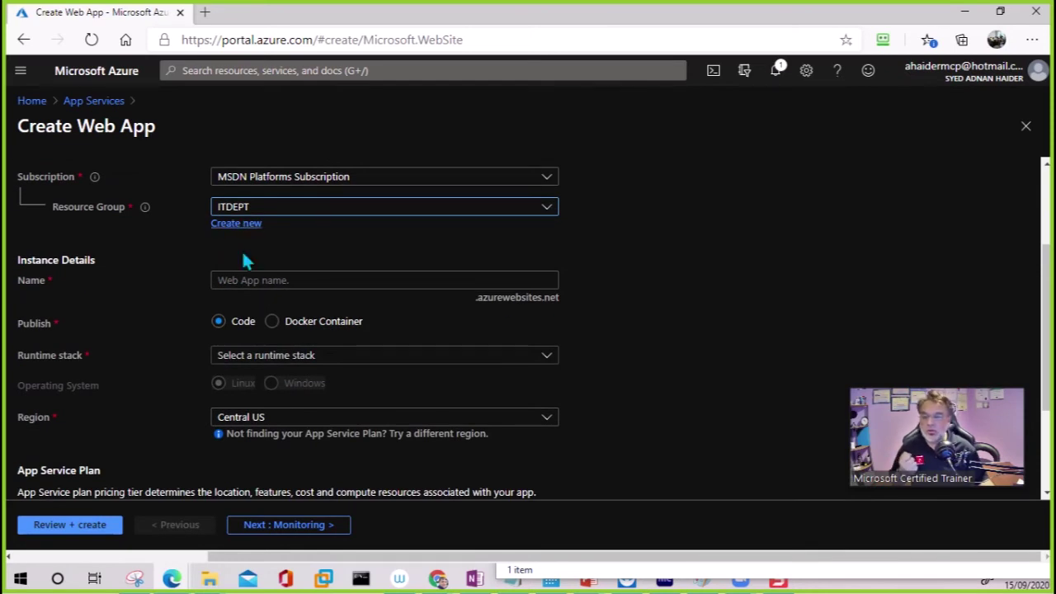
pyautogui.click(276, 285)
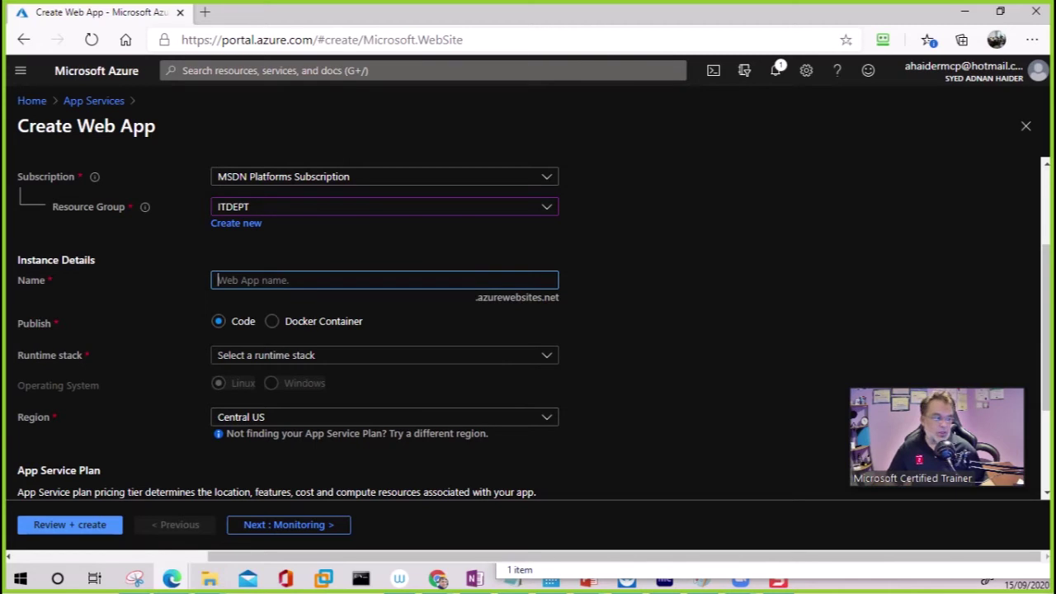
pyautogui.hotkey('alt', 'Tab')
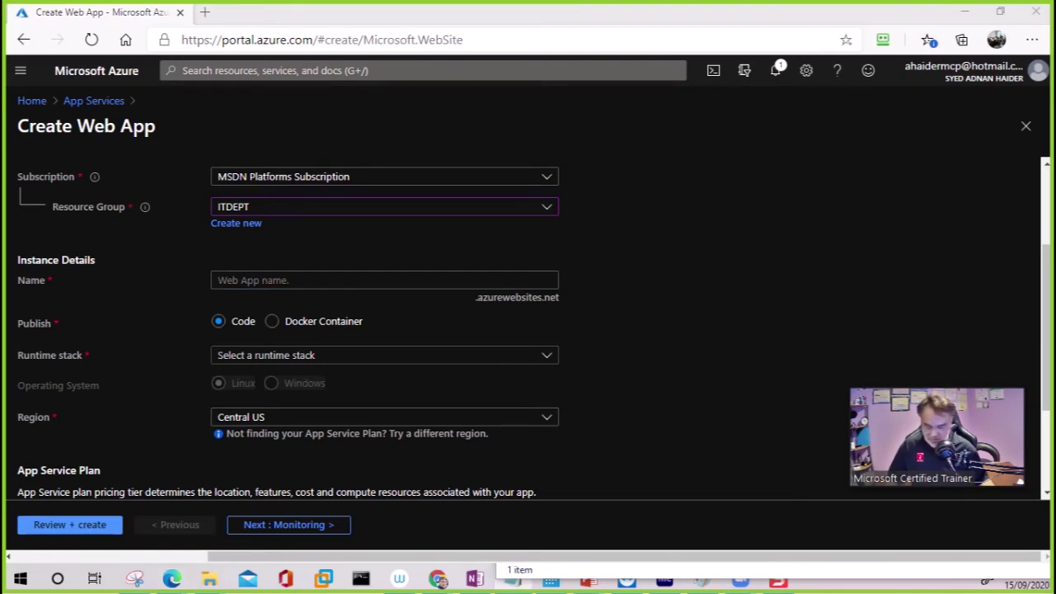
pyautogui.click(306, 280)
pyautogui.write('360ITAppService01')
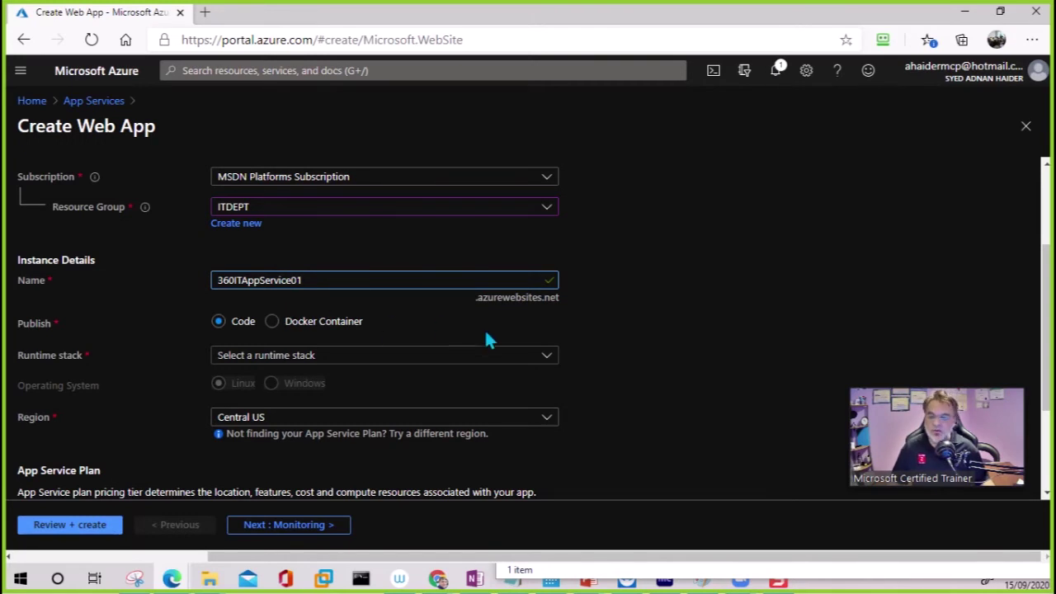
# Step: Look through the available runtime stacks and choose ASP.NET V4.7 for the web app
pyautogui.scroll(-1, 485, 334)
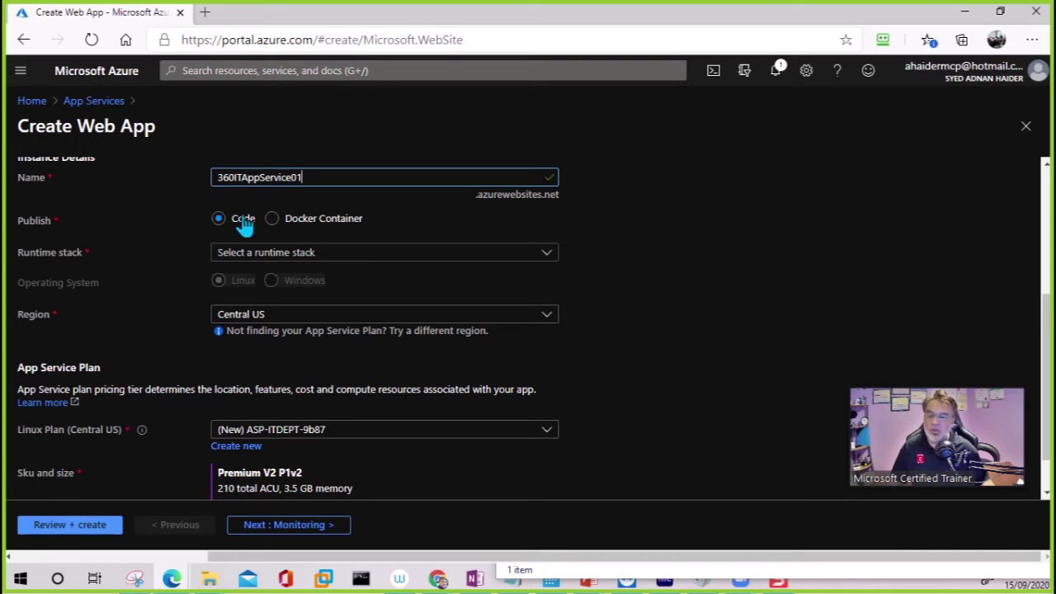
pyautogui.click(321, 262)
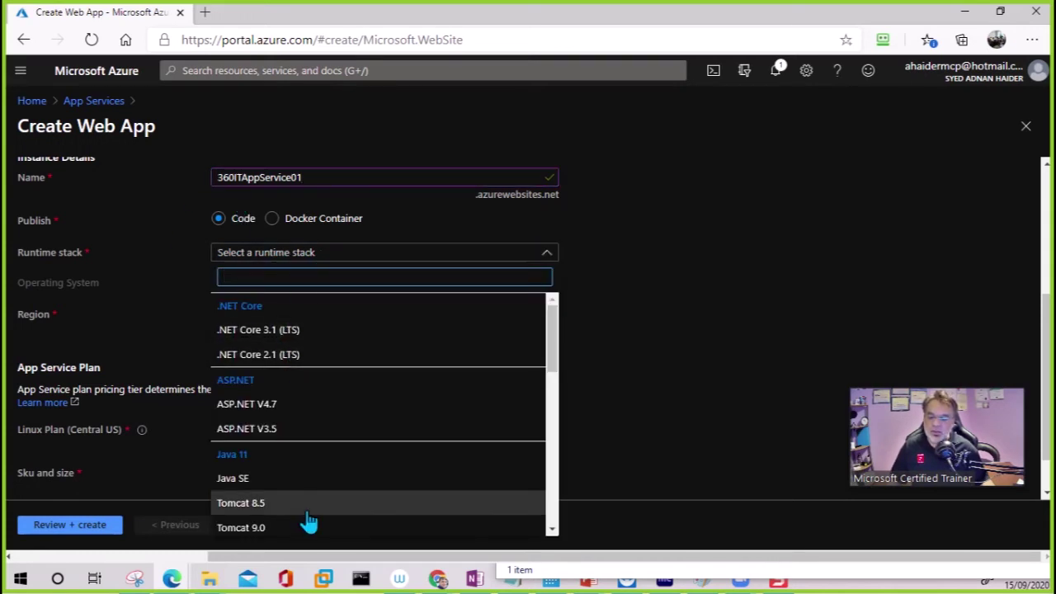
pyautogui.scroll(-1, 306, 519)
pyautogui.scroll(-1, 307, 510)
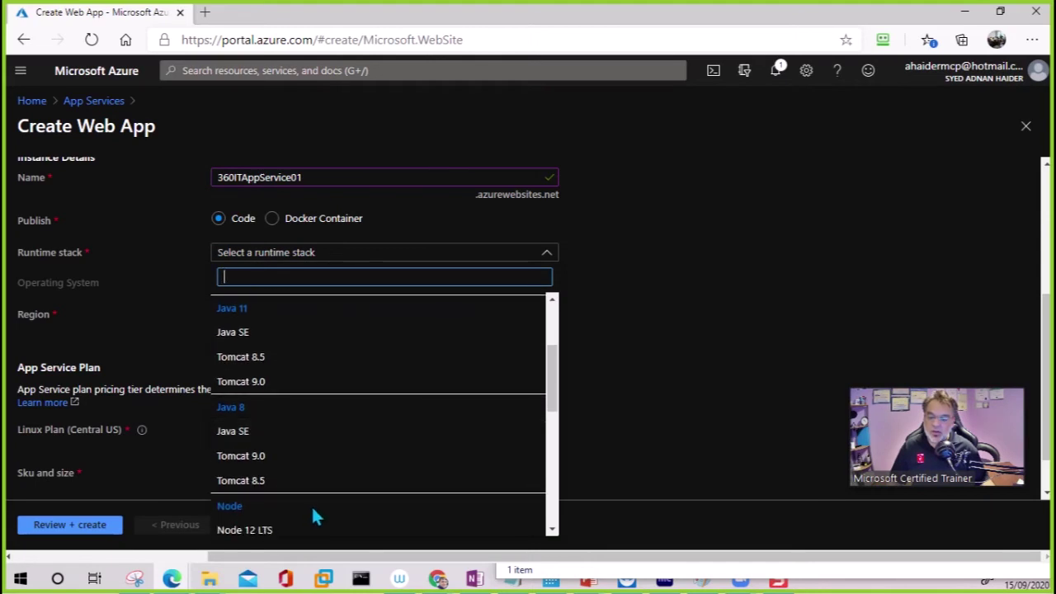
pyautogui.scroll(-1, 311, 505)
pyautogui.scroll(3, 316, 345)
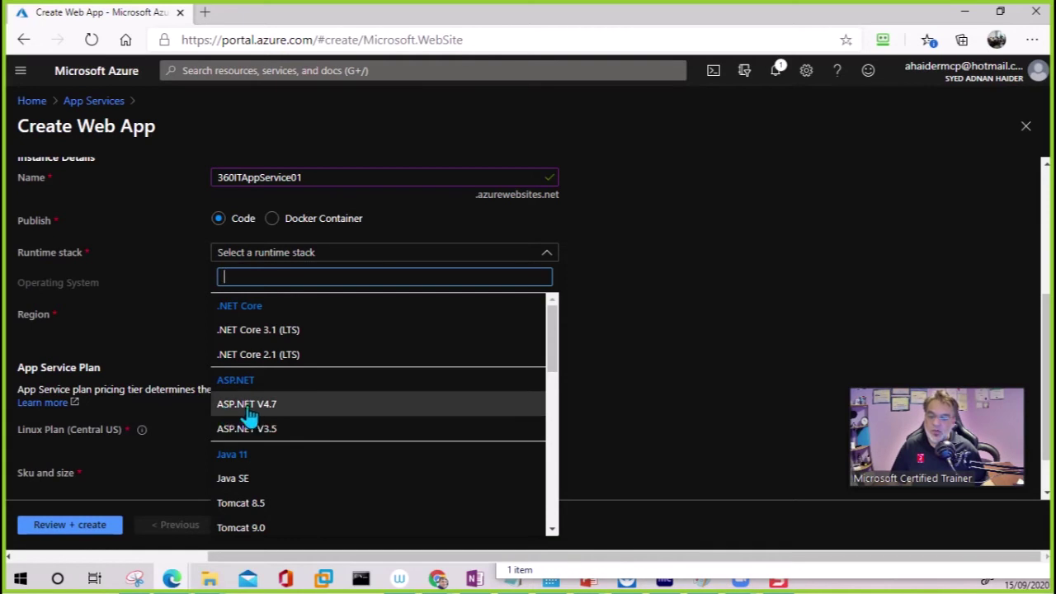
pyautogui.click(281, 405)
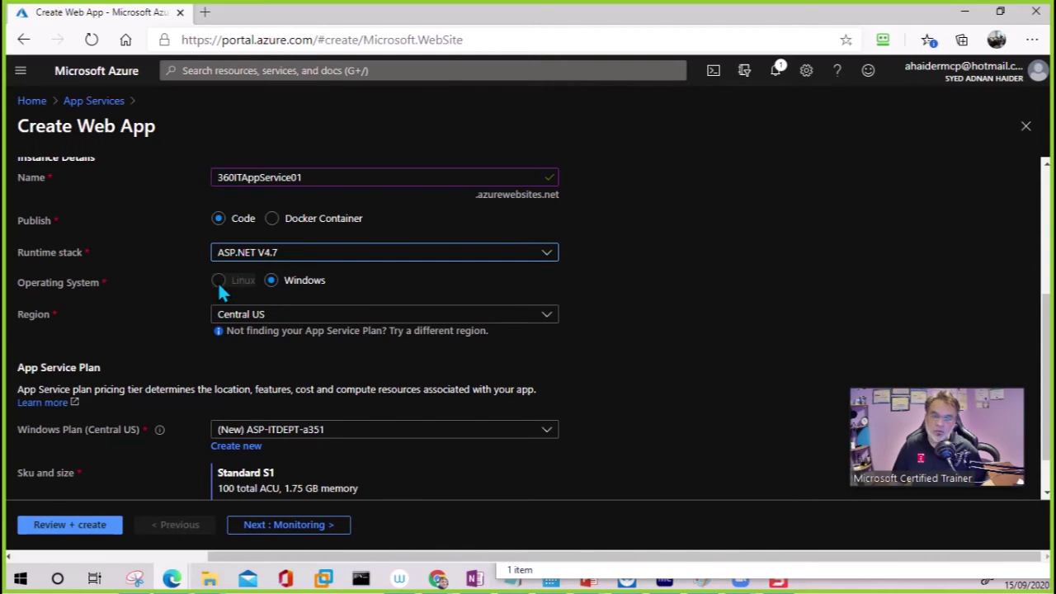
# Step: Set the web app's region to Canada Central
pyautogui.scroll(-1, 421, 283)
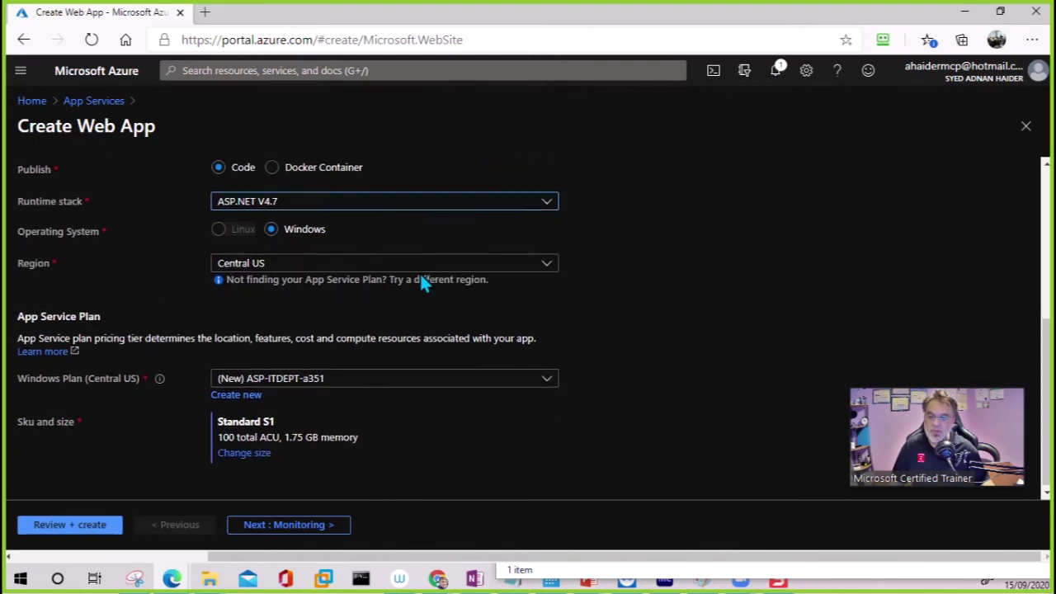
pyautogui.click(347, 264)
pyautogui.click(292, 440)
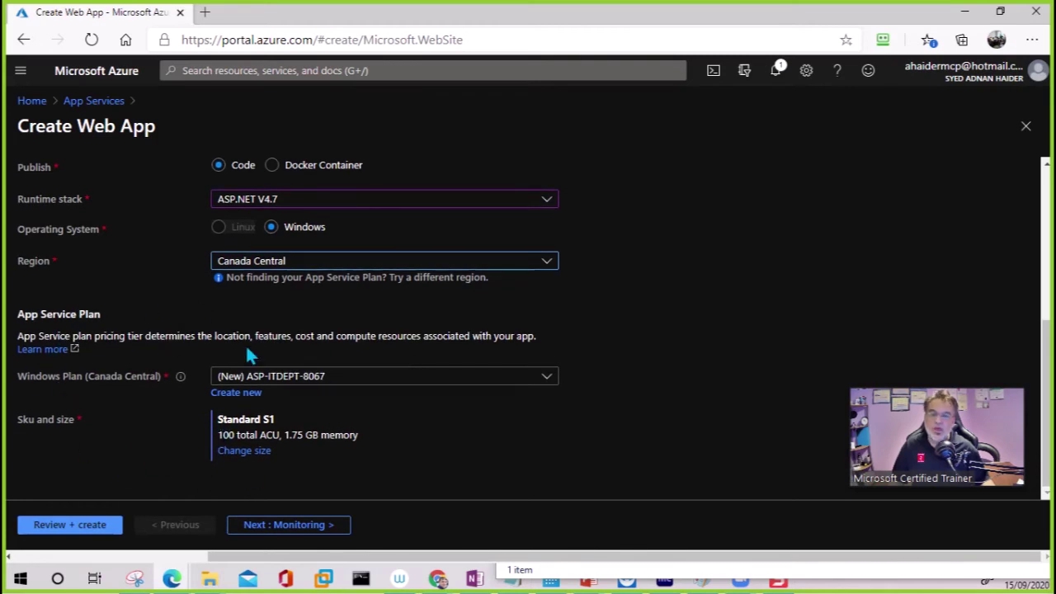
# Step: Create a new Windows App Service plan named 360ITAppServiceplan001 for the web app
pyautogui.click(322, 379)
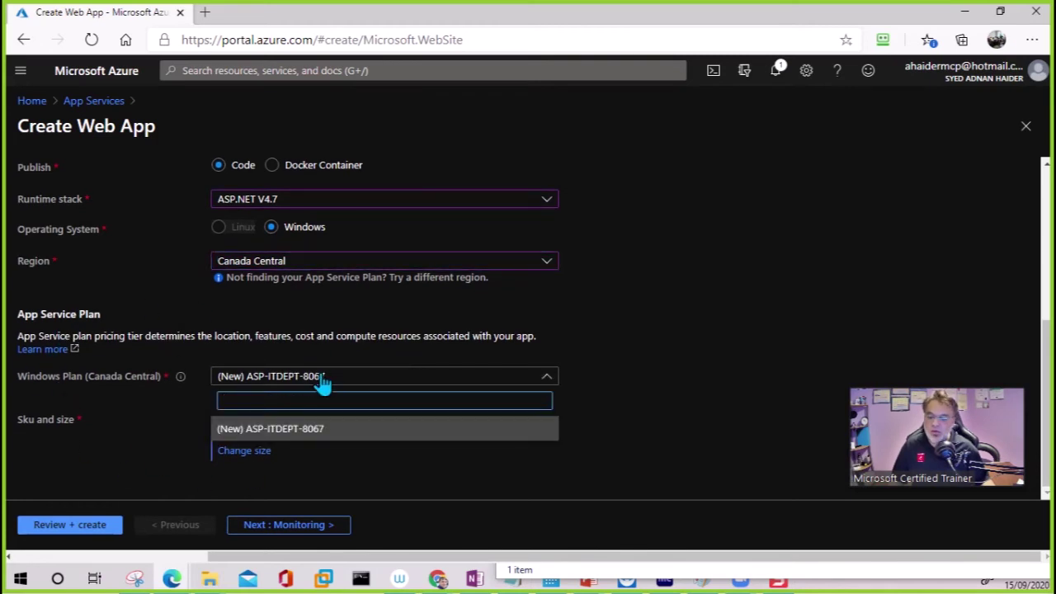
pyautogui.click(322, 380)
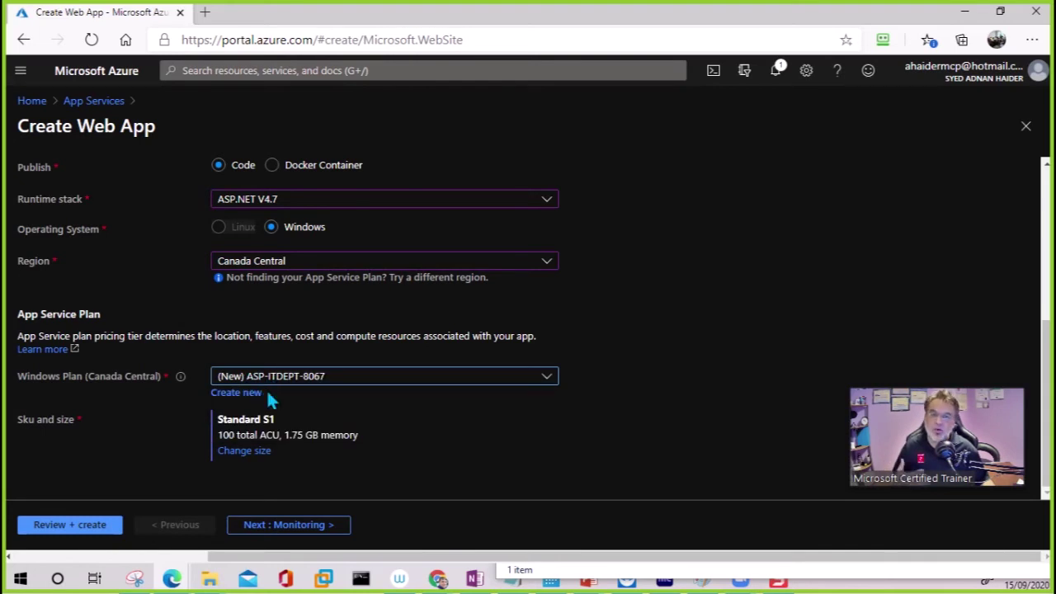
pyautogui.click(239, 393)
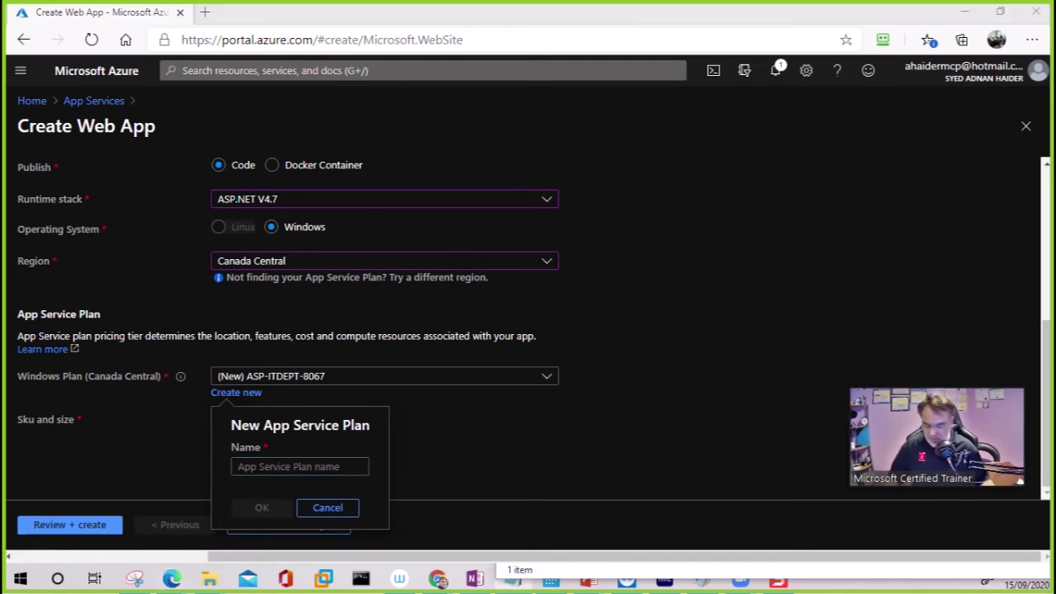
pyautogui.click(275, 466)
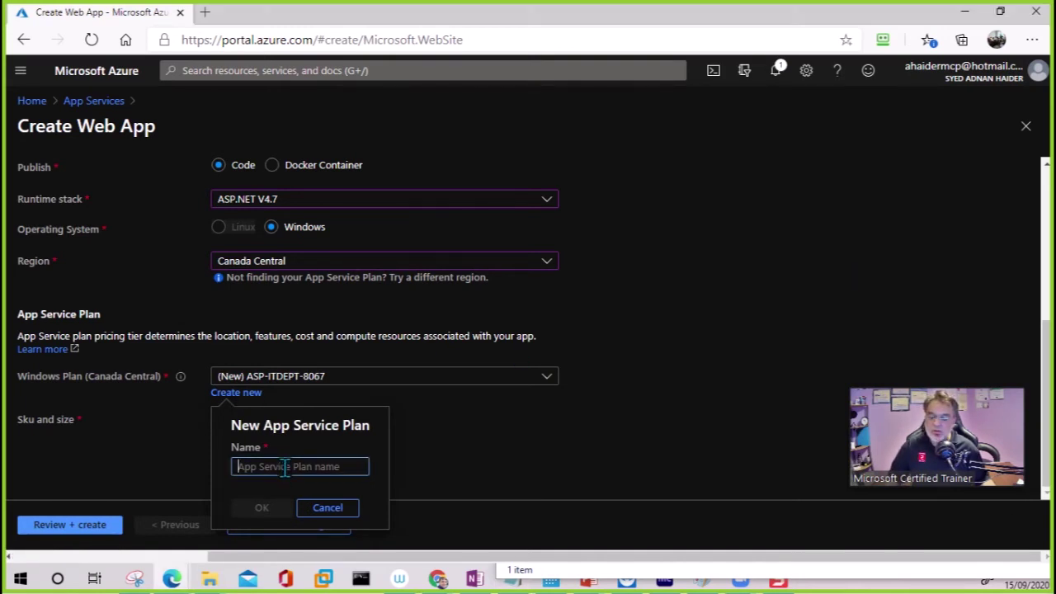
pyautogui.write('360ITAppServiceplan')
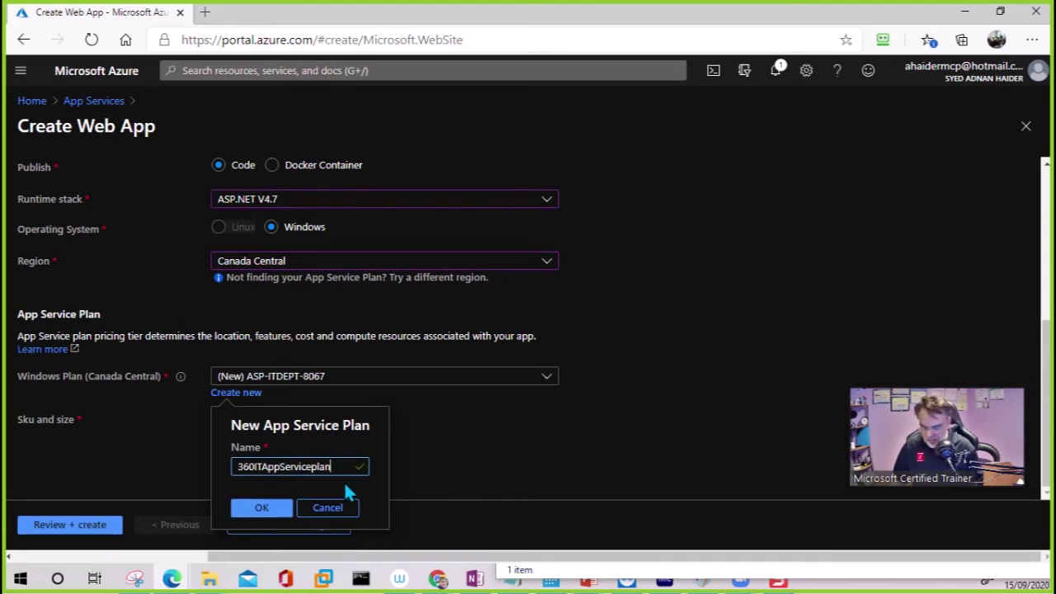
pyautogui.write('001')
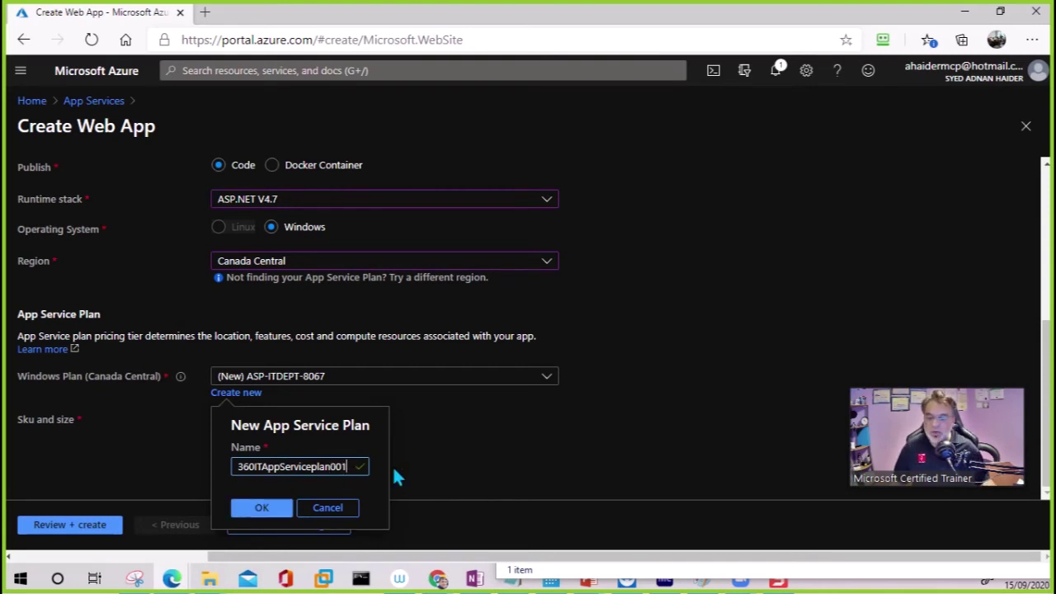
pyautogui.click(264, 507)
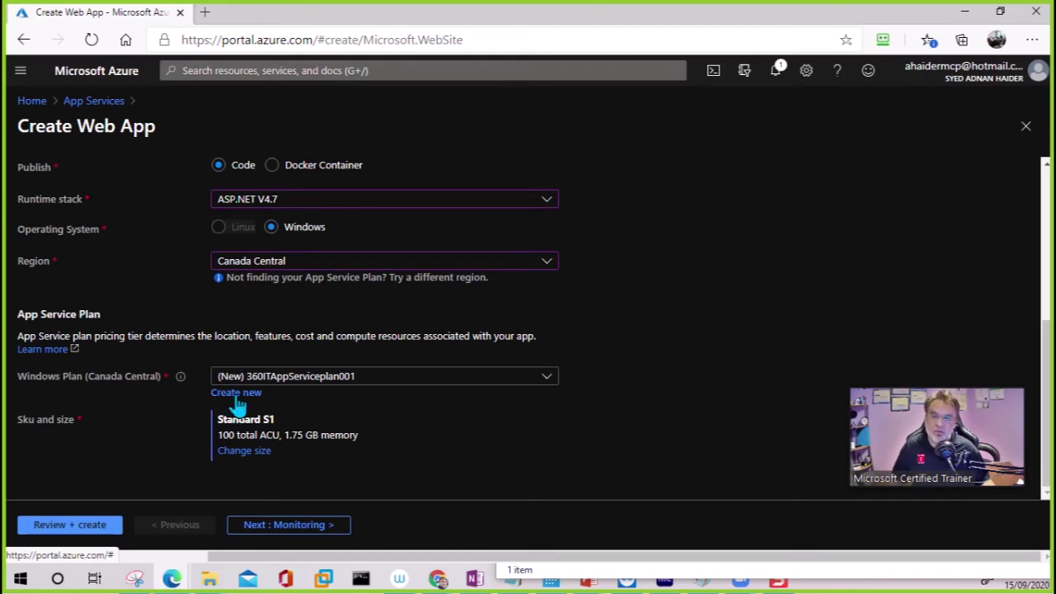
# Step: Examine the plan's Dev / Test, Production and Isolated pricing tiers, including the features and hardware of B1 and S1
pyautogui.click(240, 452)
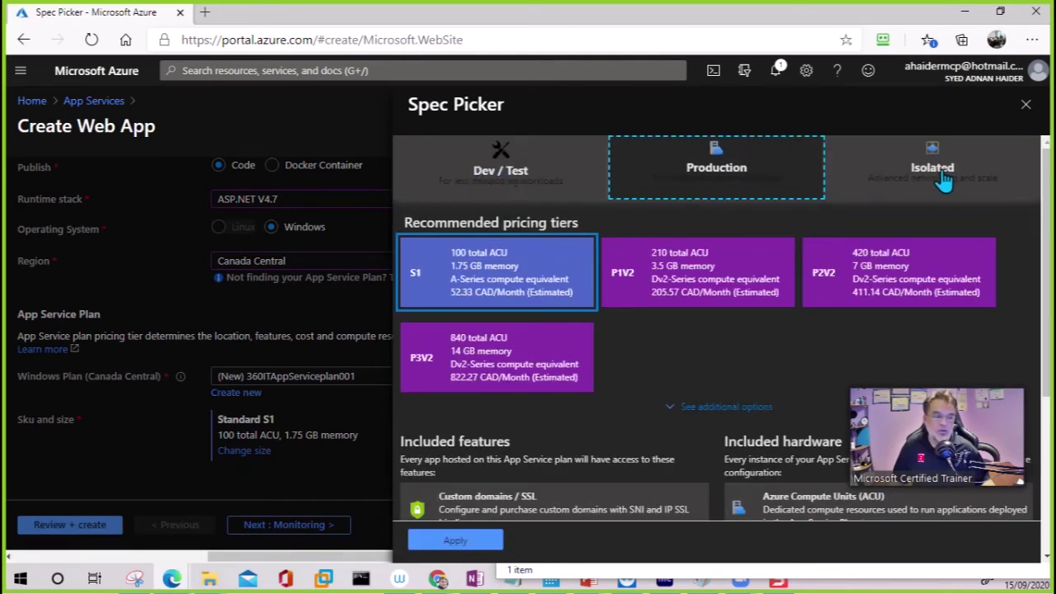
pyautogui.click(536, 198)
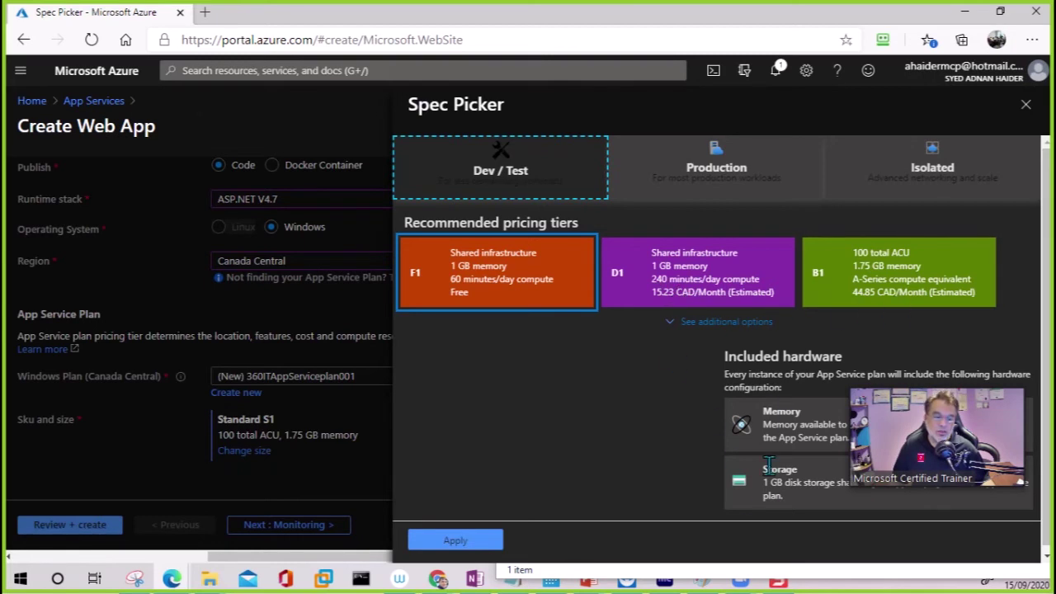
pyautogui.click(897, 289)
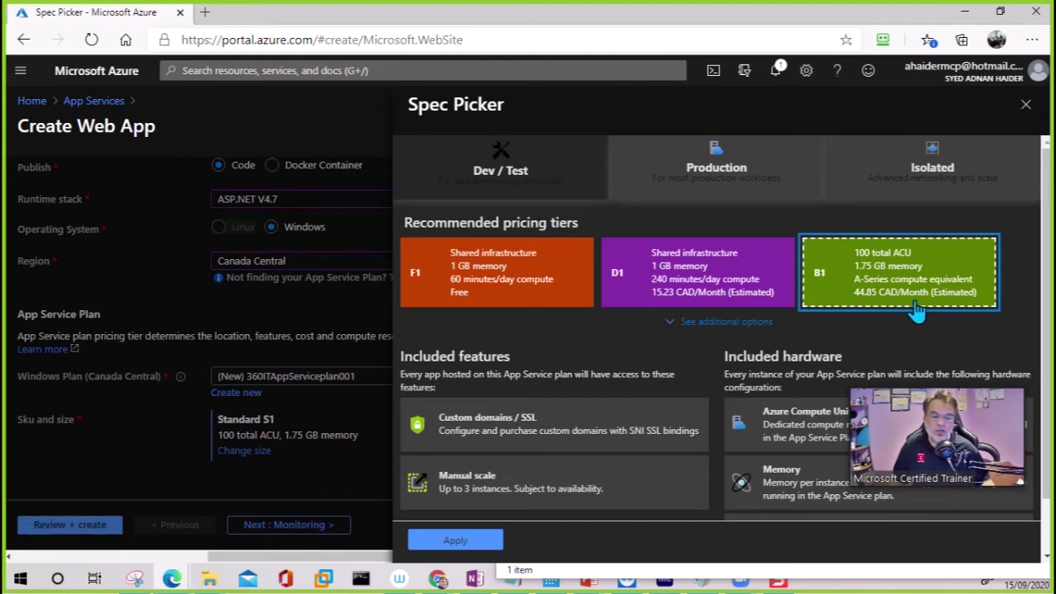
pyautogui.scroll(-1, 596, 450)
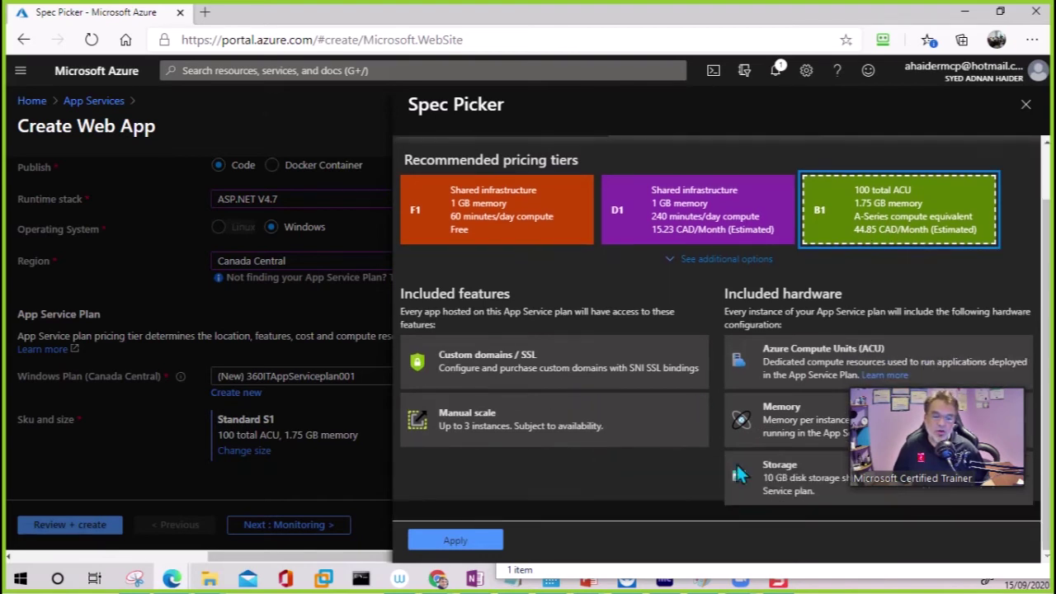
pyautogui.scroll(1, 669, 324)
pyautogui.click(528, 179)
pyautogui.click(718, 173)
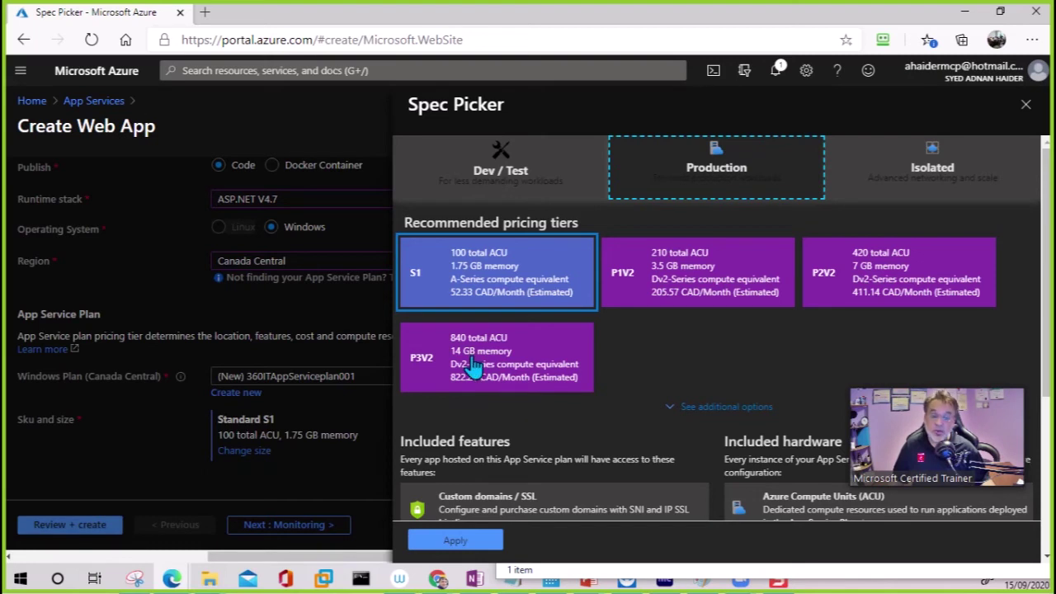
pyautogui.scroll(-3, 474, 367)
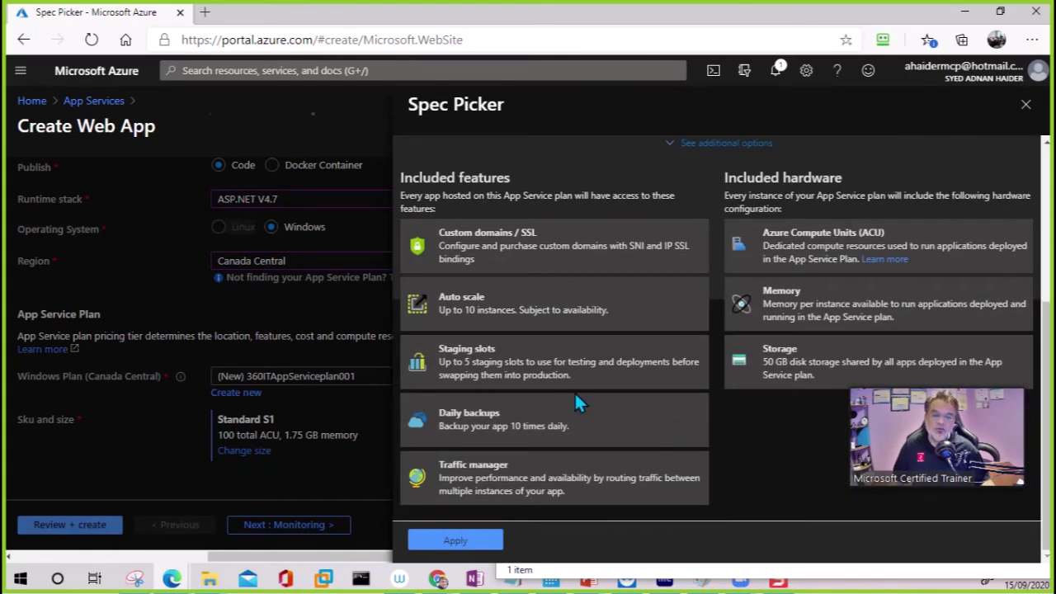
pyautogui.scroll(3, 576, 398)
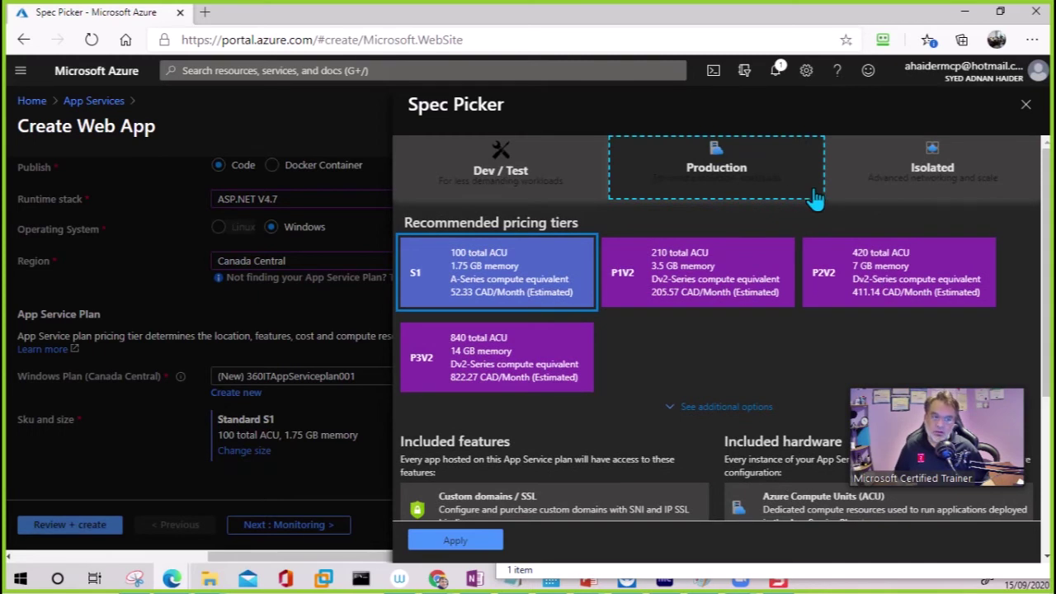
pyautogui.click(458, 284)
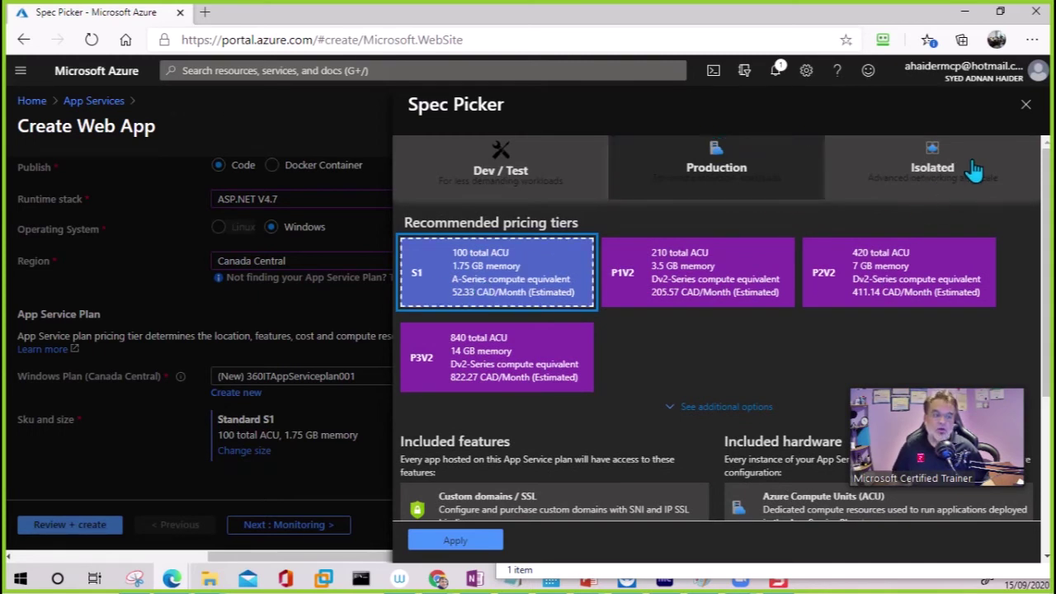
pyautogui.click(928, 188)
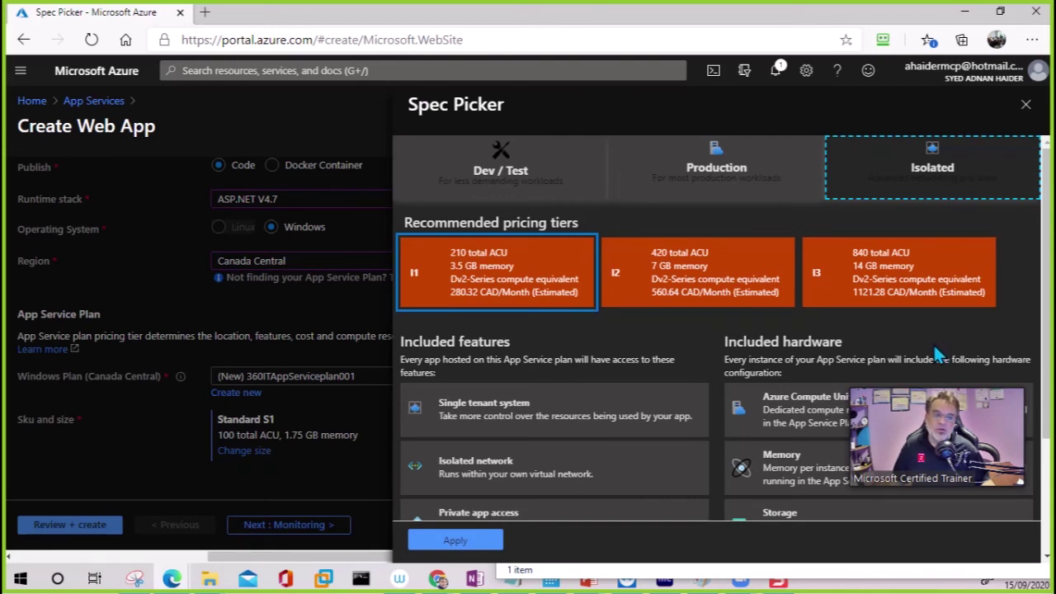
# Step: Apply the Production S1 pricing tier to the App Service plan and proceed to the web app's review summary
pyautogui.click(698, 167)
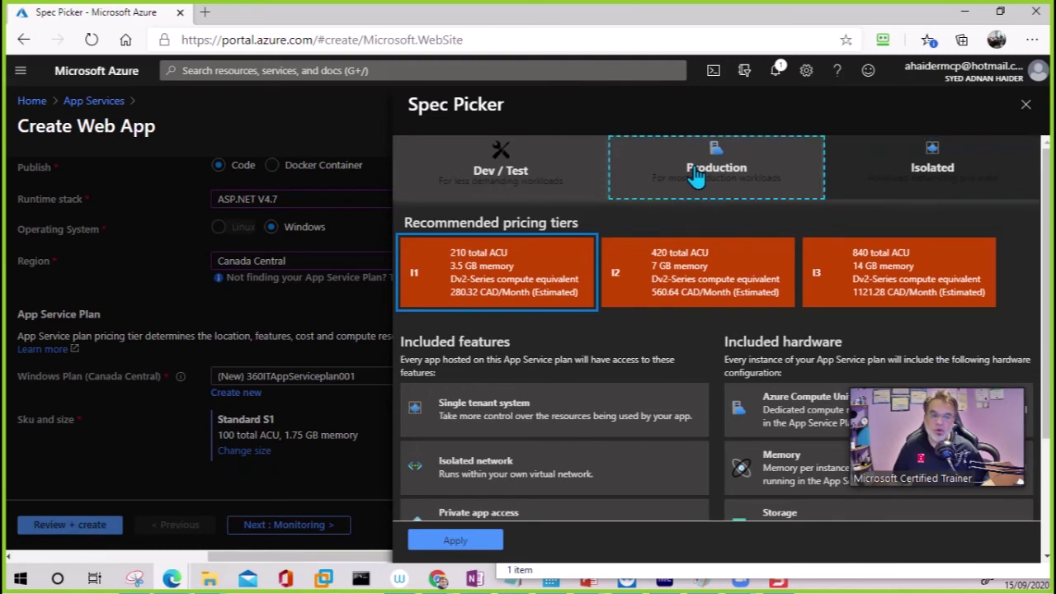
pyautogui.click(487, 289)
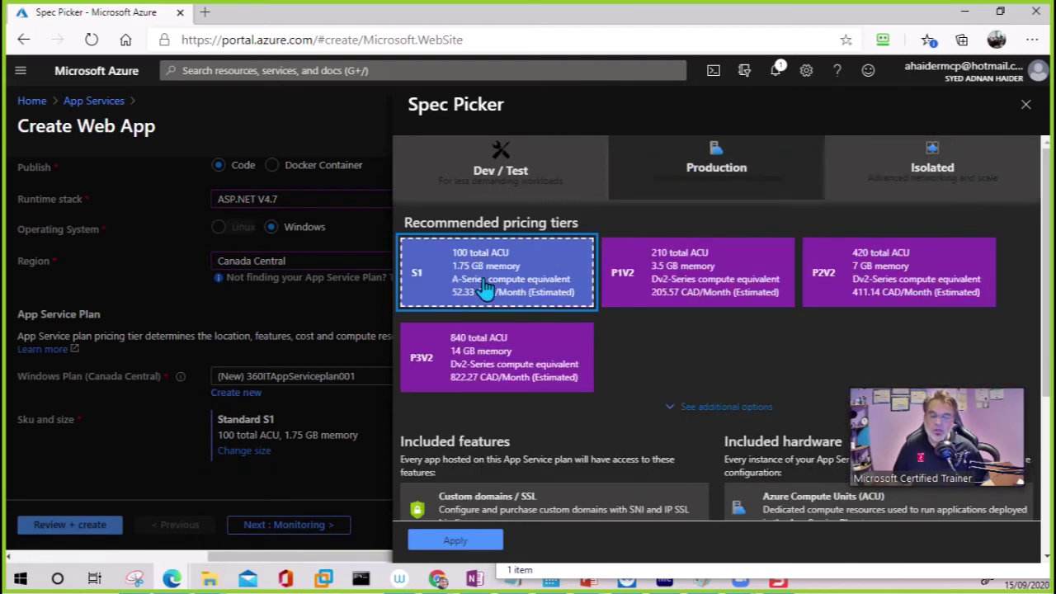
pyautogui.click(458, 542)
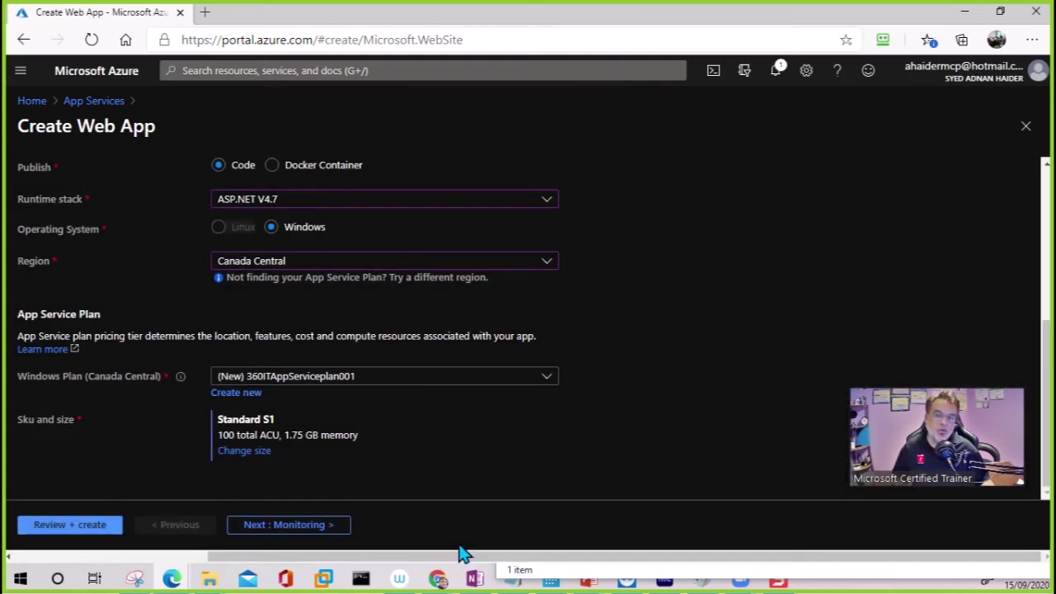
pyautogui.click(81, 531)
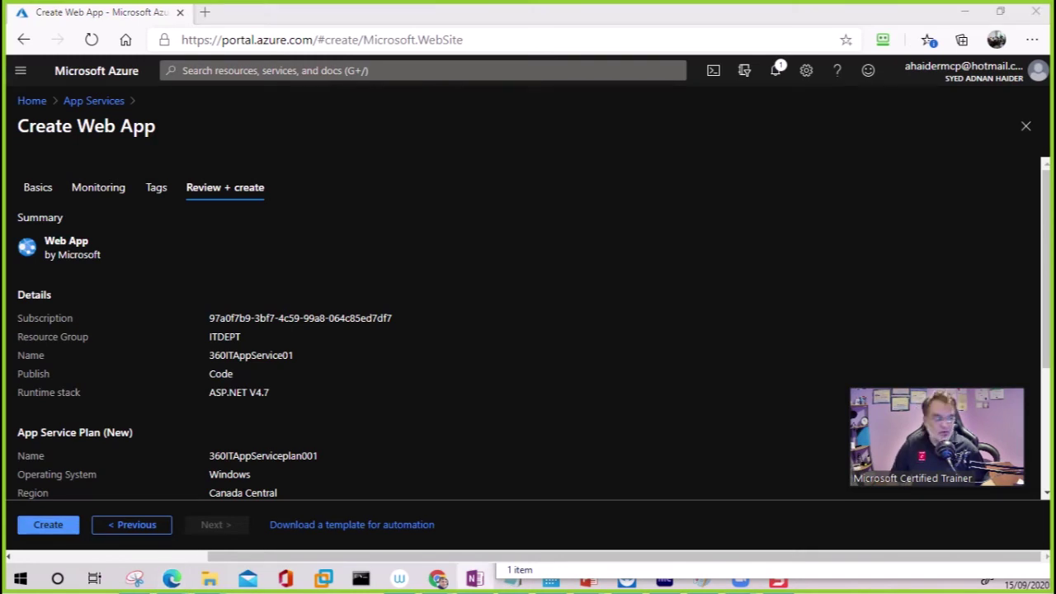
pyautogui.click(204, 12)
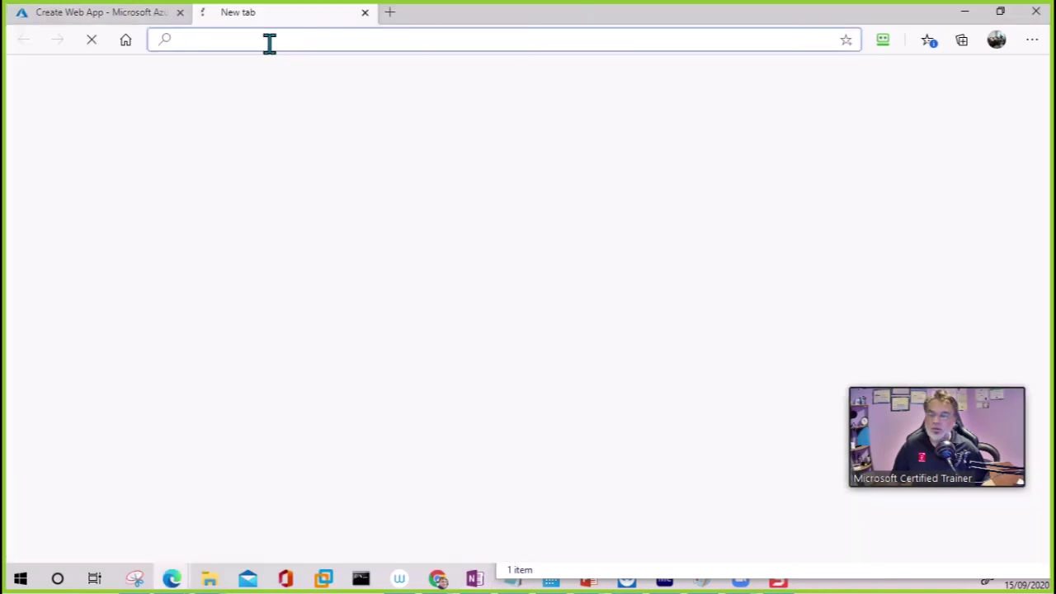
pyautogui.write('https://onepagelove.com/templates/free-templates')
pyautogui.press('Return')
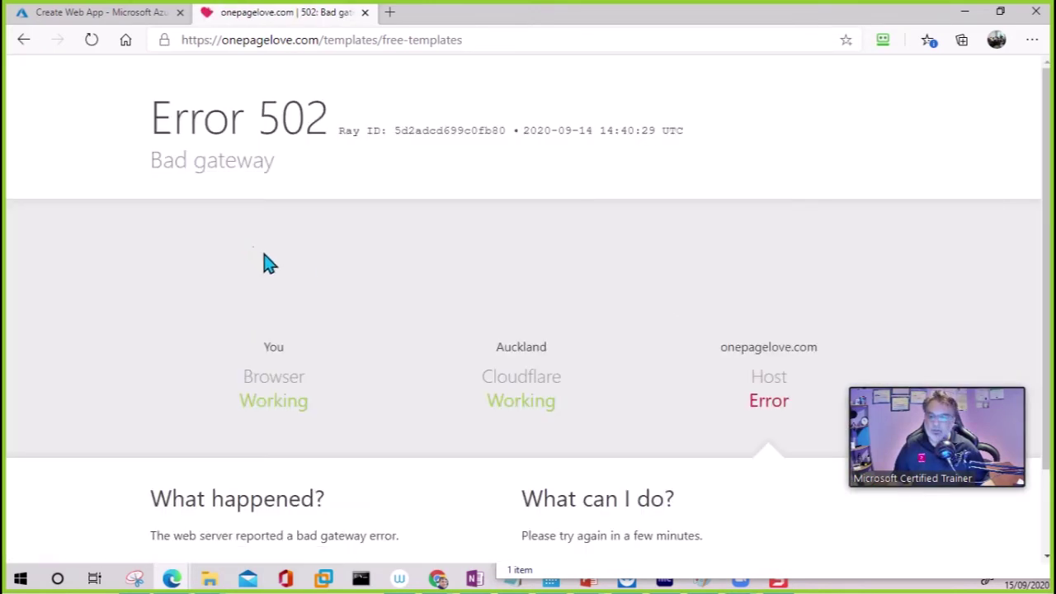
pyautogui.click(382, 43)
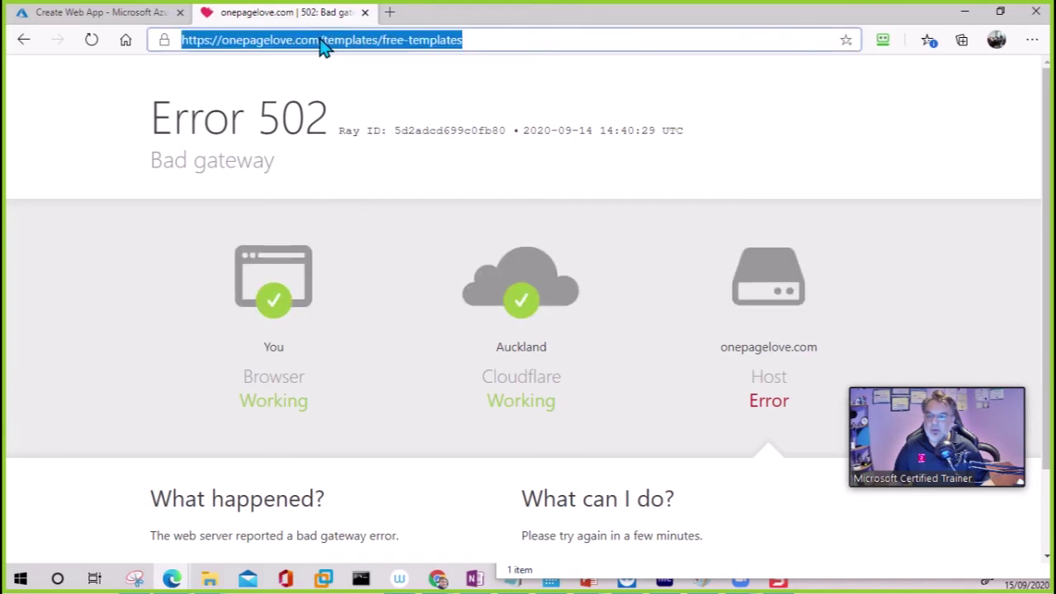
pyautogui.moveTo(320, 40); pyautogui.dragTo(652, 38)
pyautogui.press('Return')
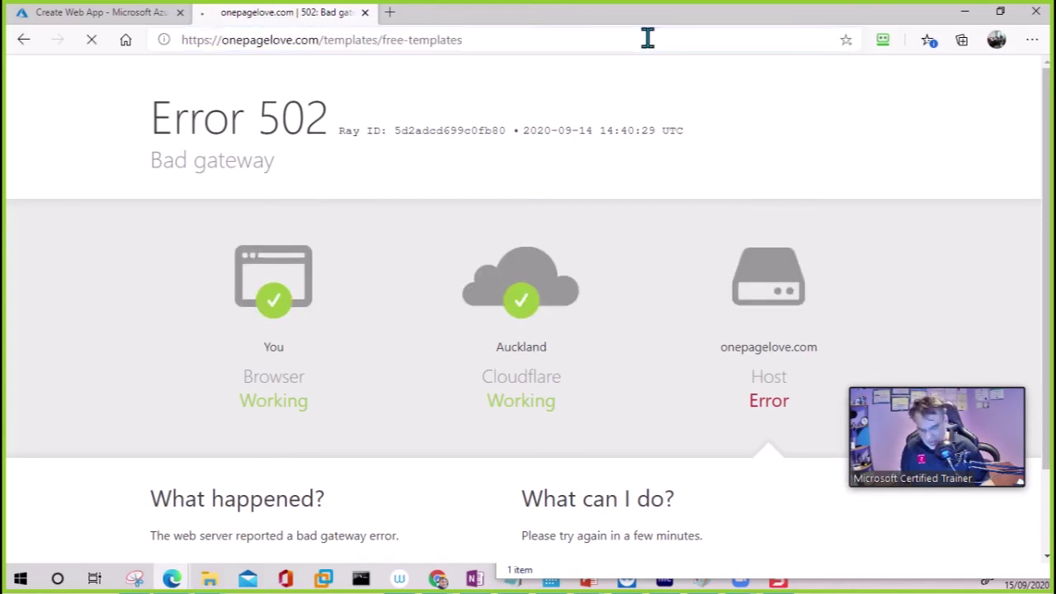
pyautogui.click(320, 40)
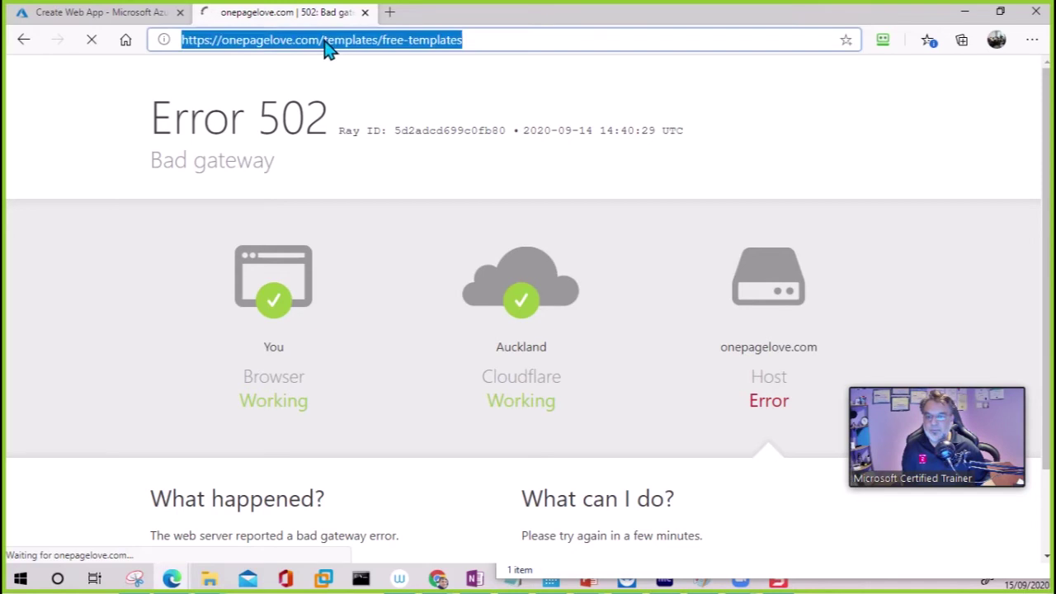
pyautogui.click(320, 40)
pyautogui.moveTo(320, 40); pyautogui.dragTo(534, 31)
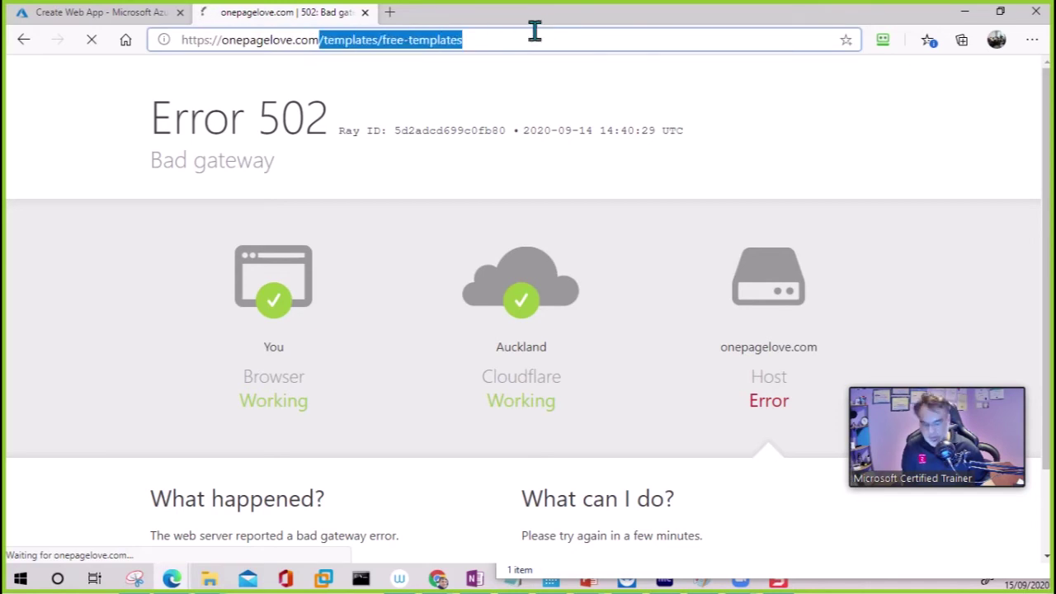
pyautogui.press('BackSpace')
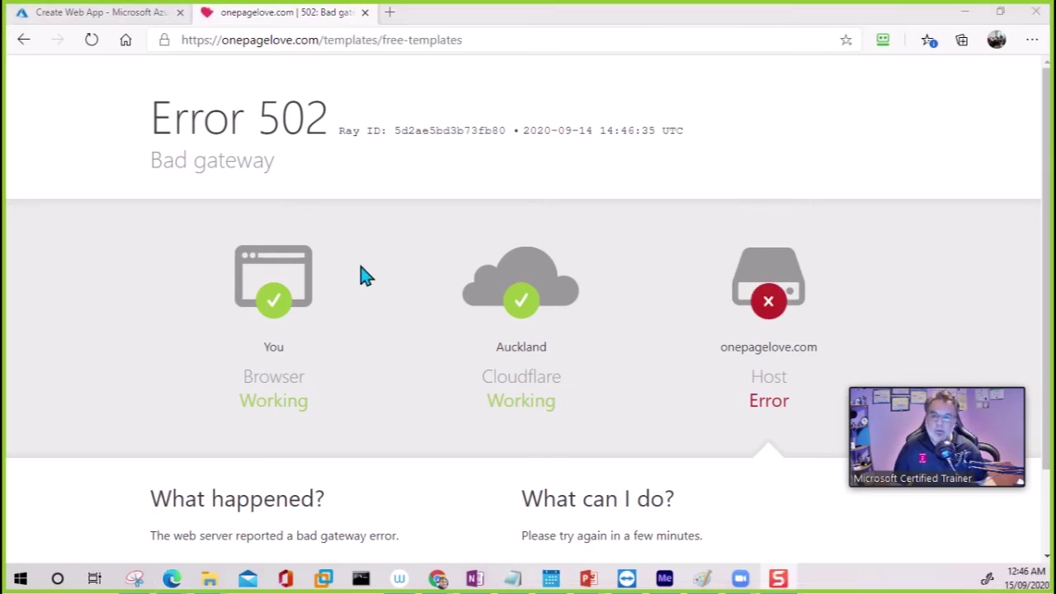
# Step: Search the web for "free templates for website" in another new browser tab
pyautogui.click(390, 13)
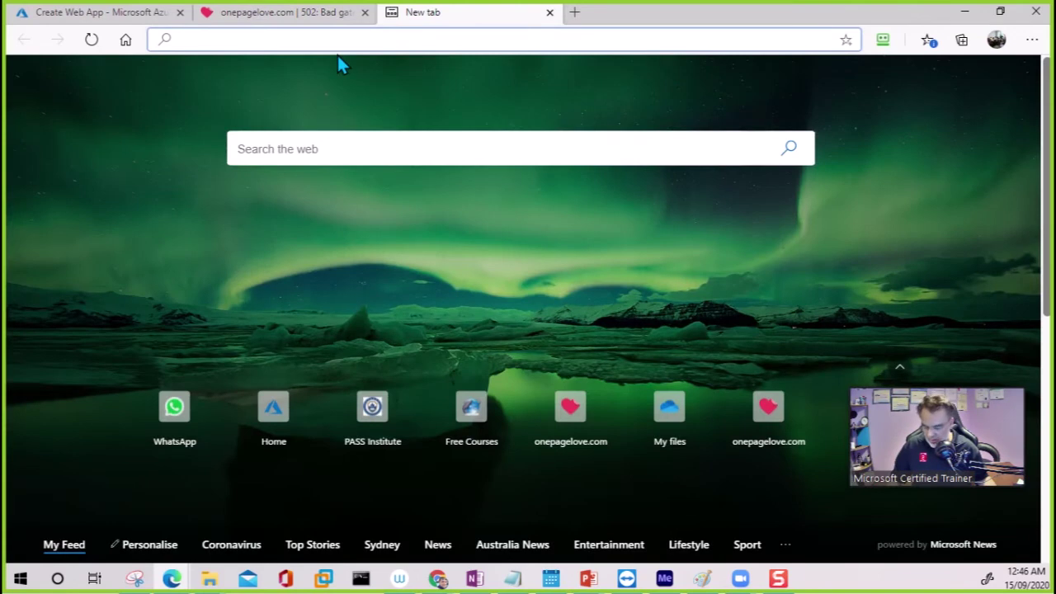
pyautogui.write('free templates for website')
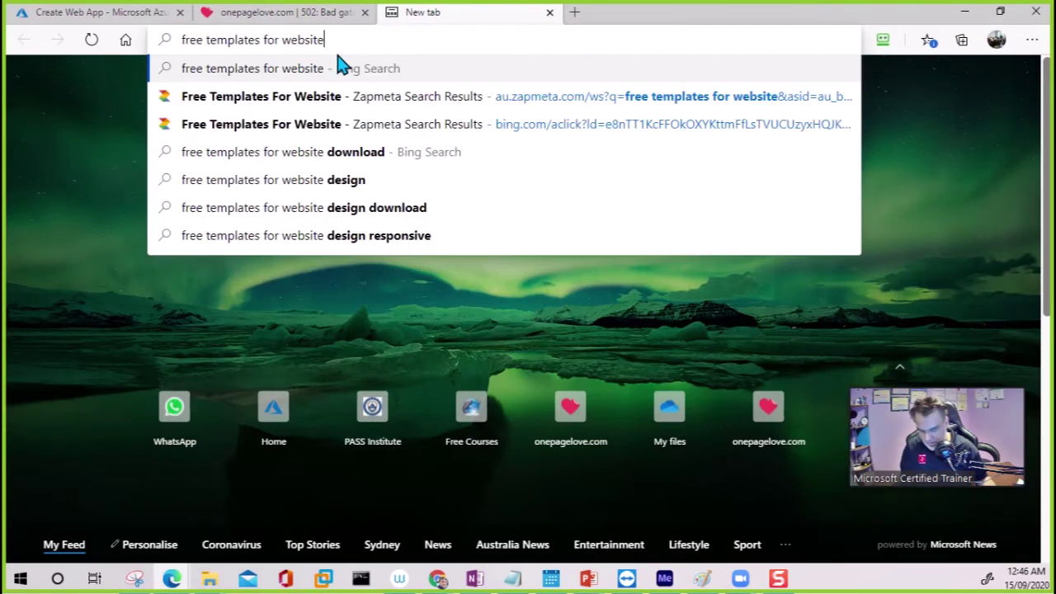
pyautogui.click(342, 66)
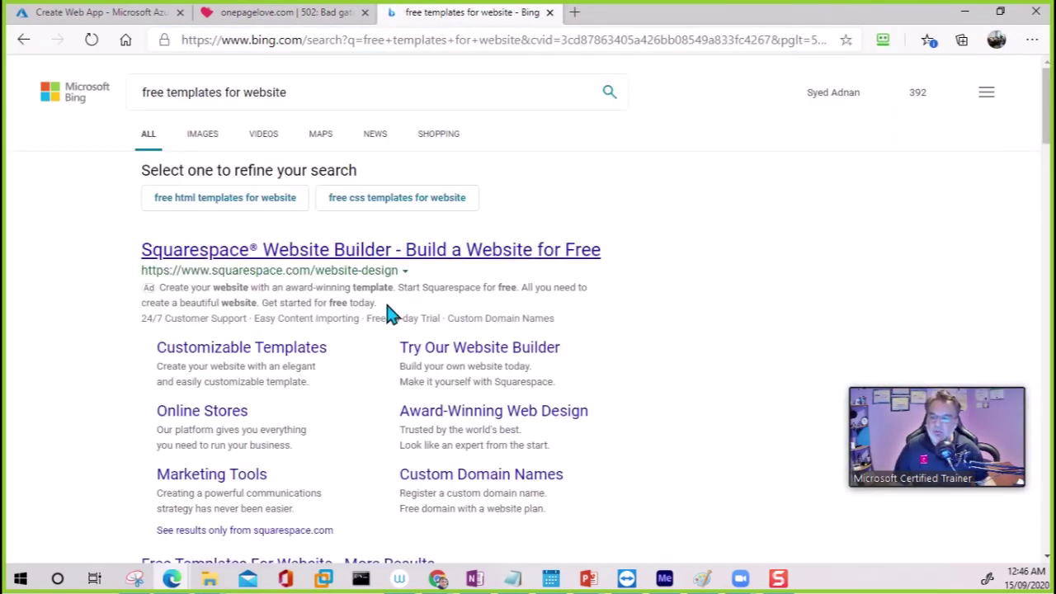
# Step: Look through the search results for a free template site, check the SITE123 result and return to the results
pyautogui.scroll(-15, 391, 314)
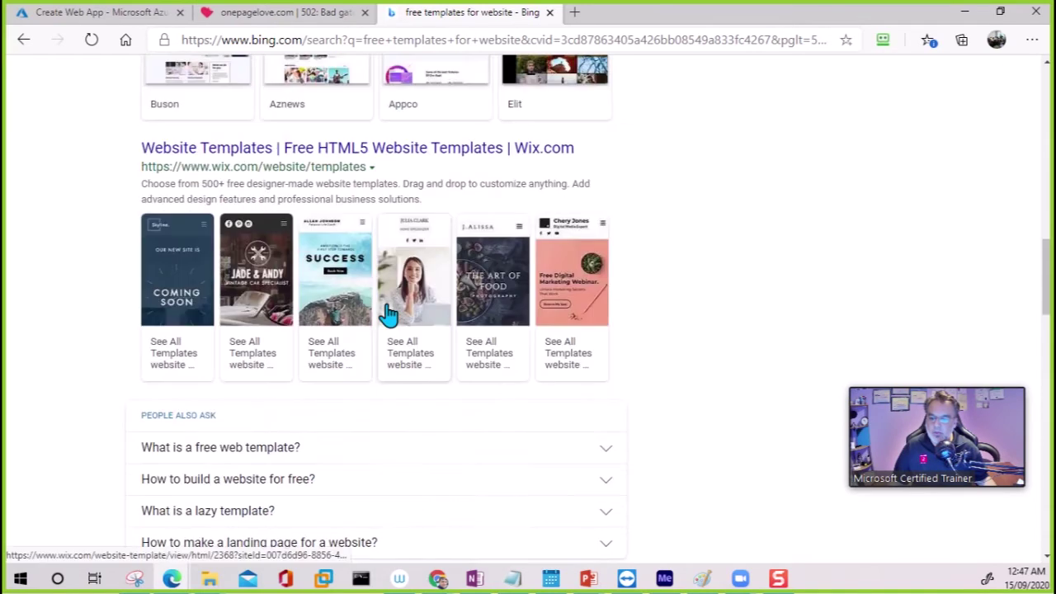
pyautogui.scroll(-10, 388, 314)
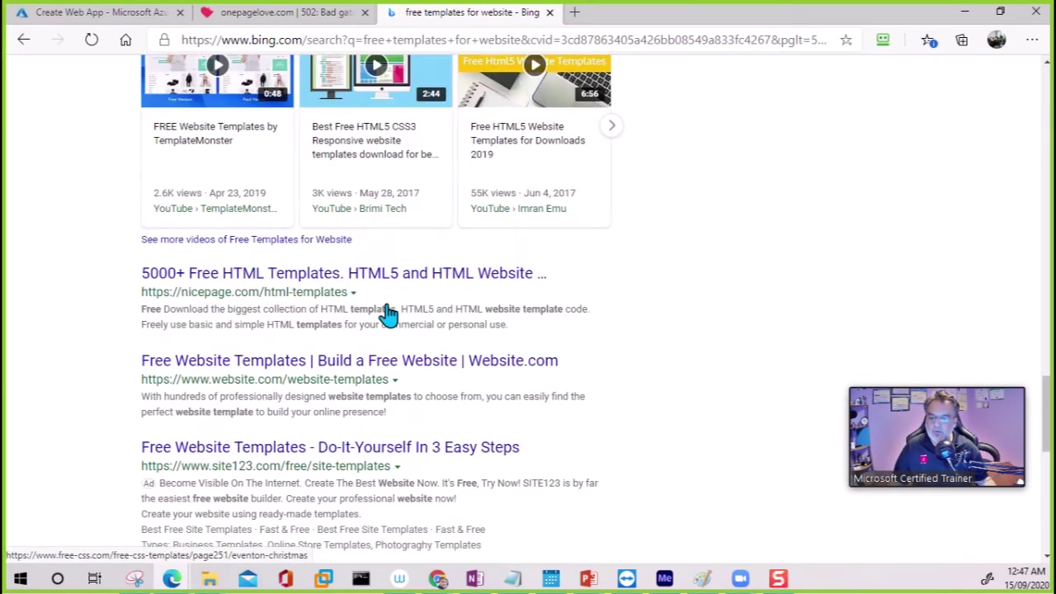
pyautogui.scroll(-4, 387, 303)
pyautogui.scroll(3, 387, 302)
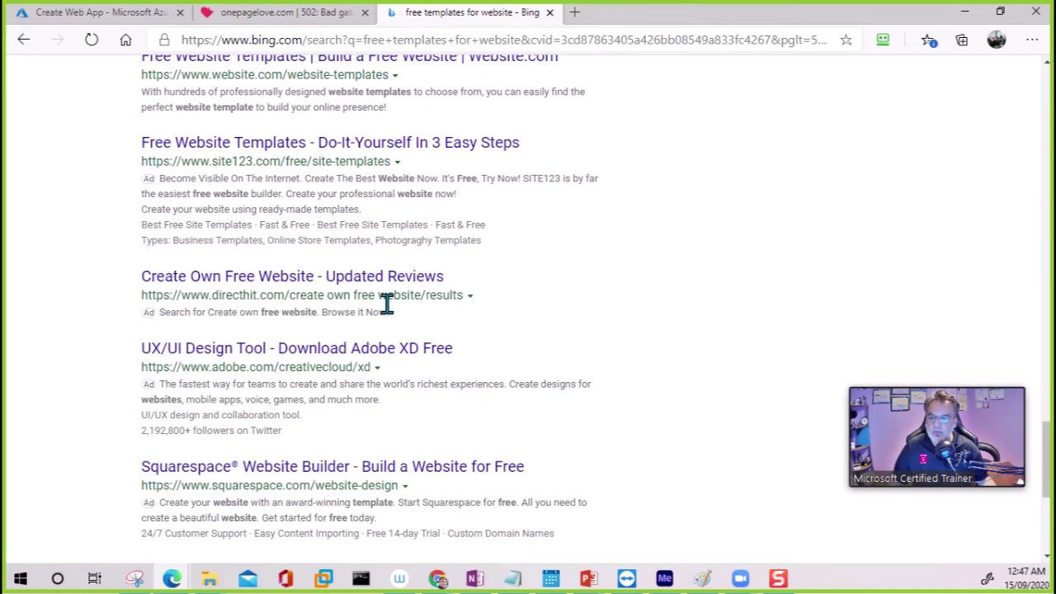
pyautogui.scroll(3, 389, 314)
pyautogui.scroll(-3, 313, 306)
pyautogui.scroll(2, 330, 367)
pyautogui.scroll(5, 330, 367)
pyautogui.scroll(-10, 330, 366)
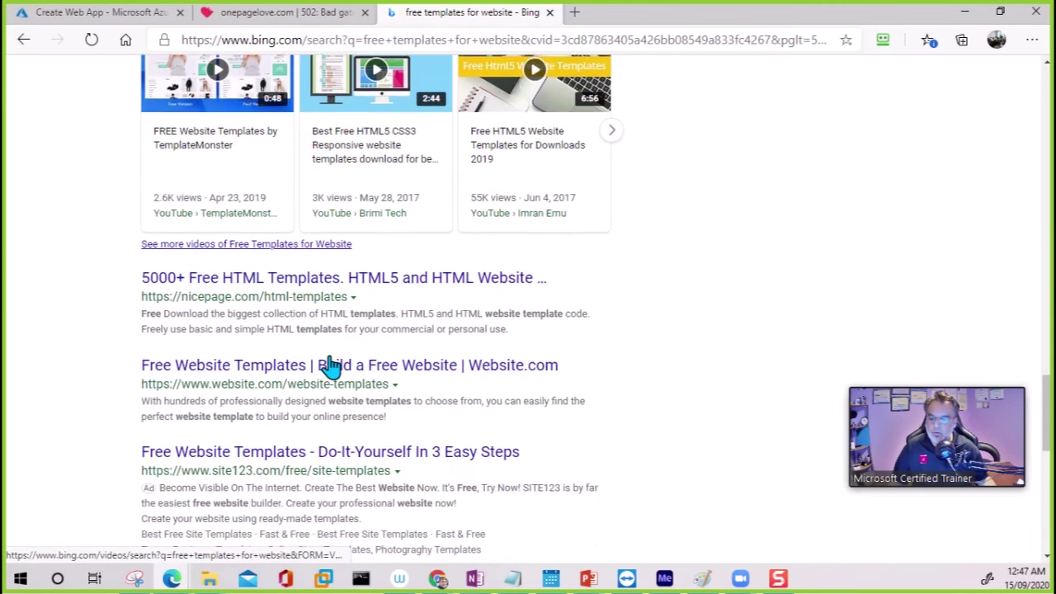
pyautogui.scroll(2, 334, 368)
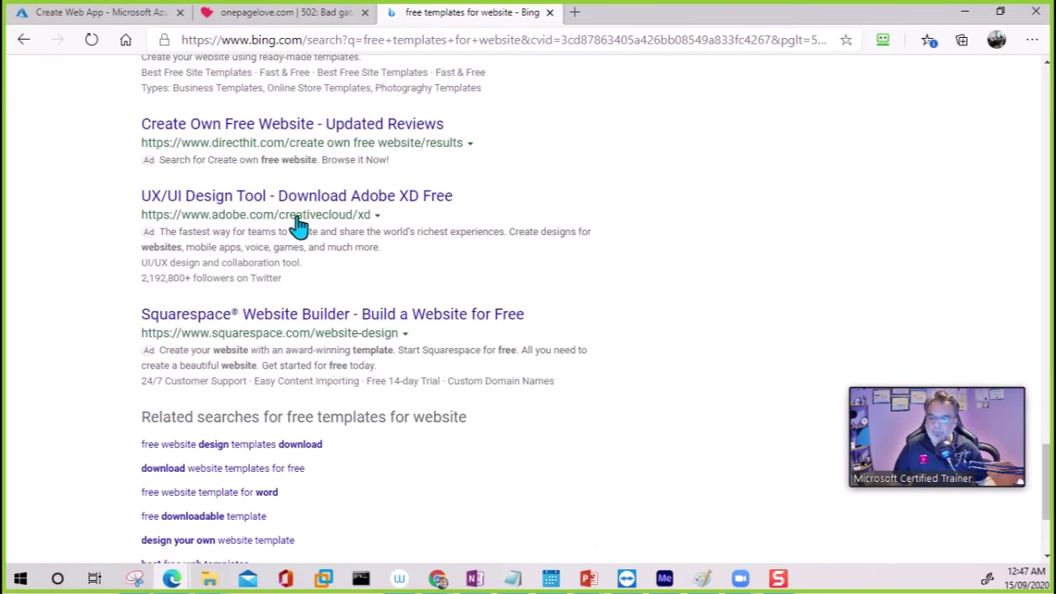
pyautogui.scroll(2, 299, 227)
pyautogui.click(312, 153)
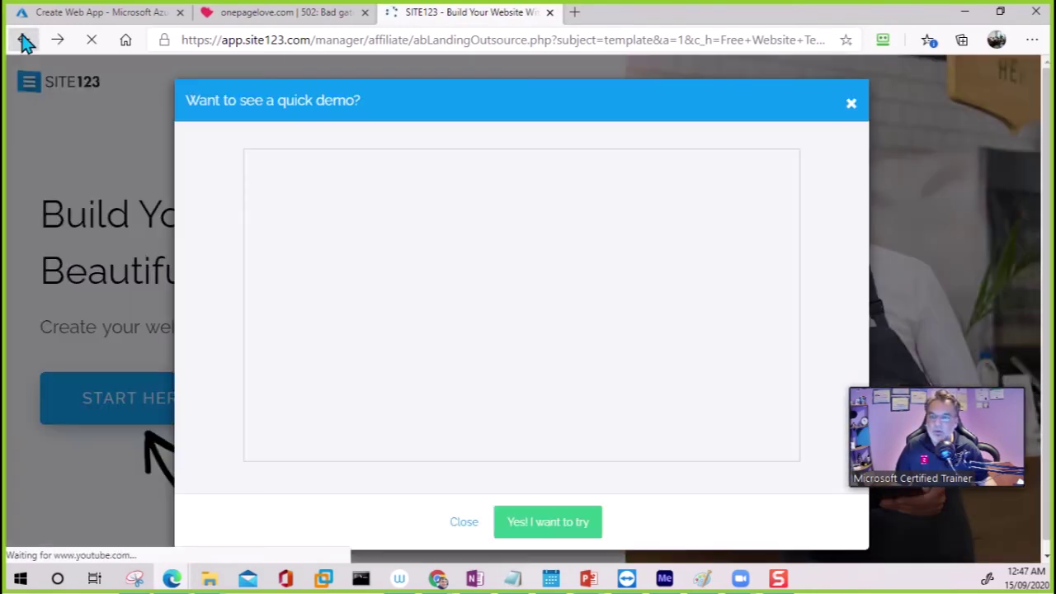
pyautogui.click(25, 41)
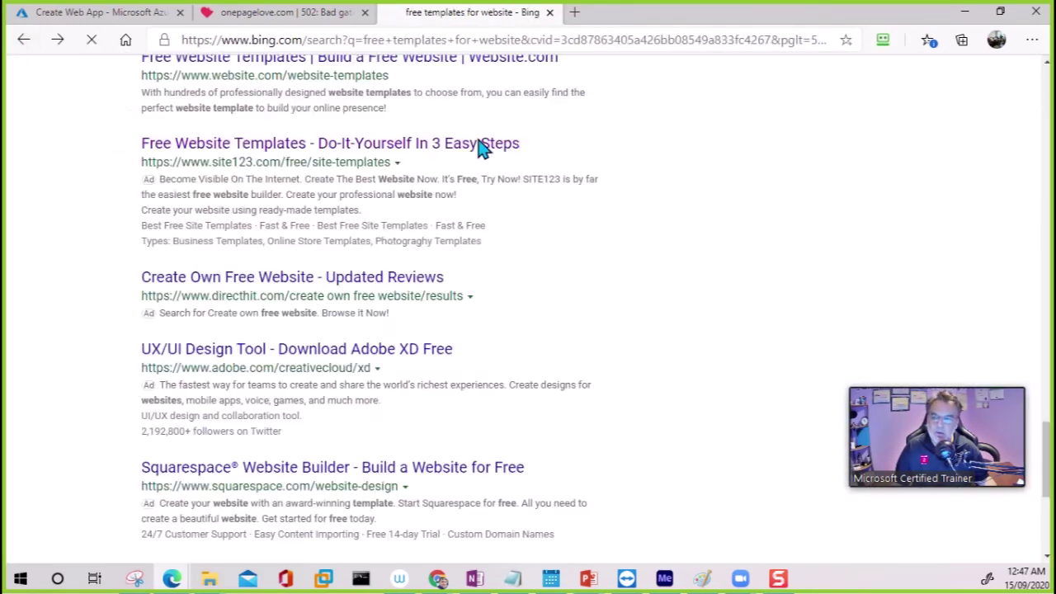
# Step: Open the Free Website Templates site, freewebsitetemplates.com, from the search results
pyautogui.scroll(5, 415, 260)
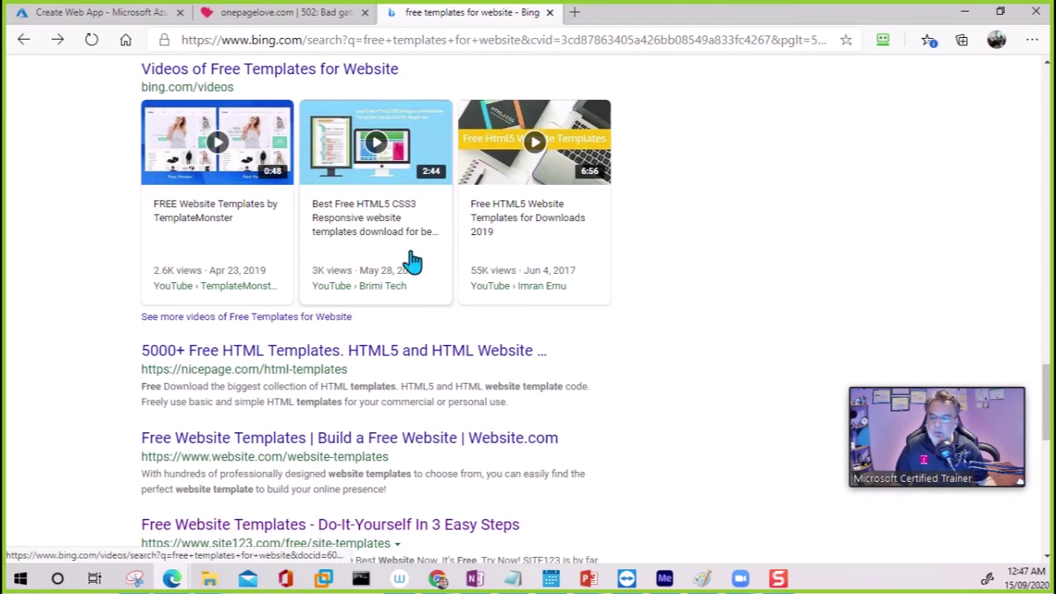
pyautogui.scroll(5, 413, 263)
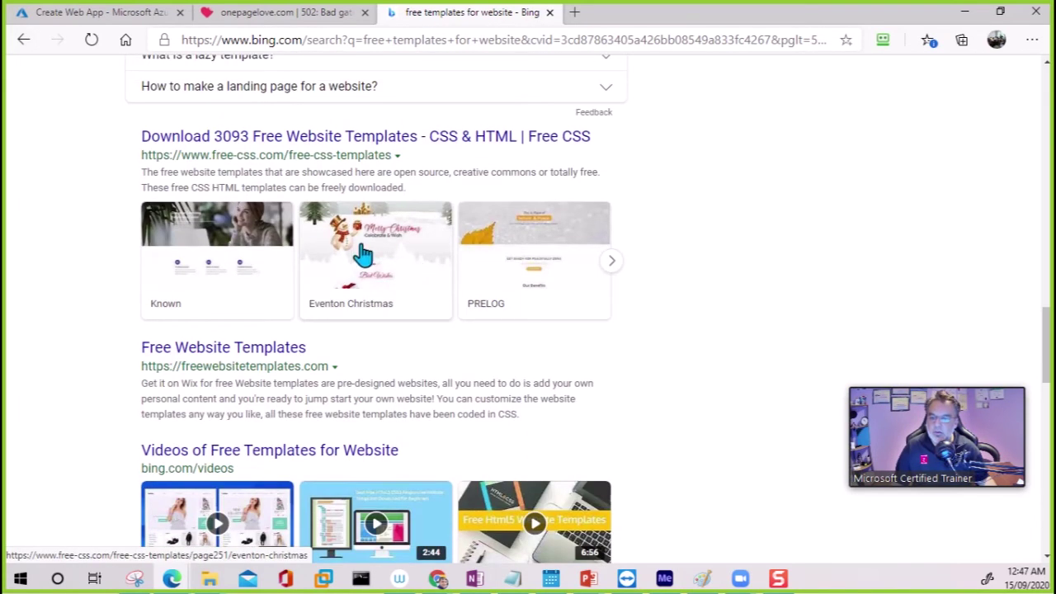
pyautogui.click(276, 361)
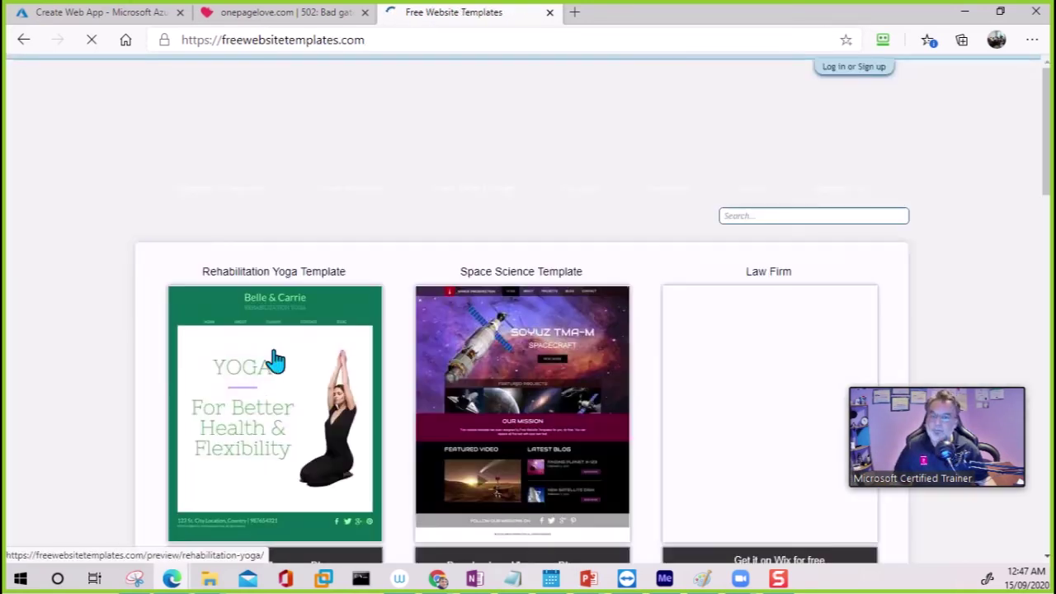
# Step: Browse the template gallery and download the Running Website Template to the Downloads folder as the zip file running
pyautogui.scroll(-5, 287, 374)
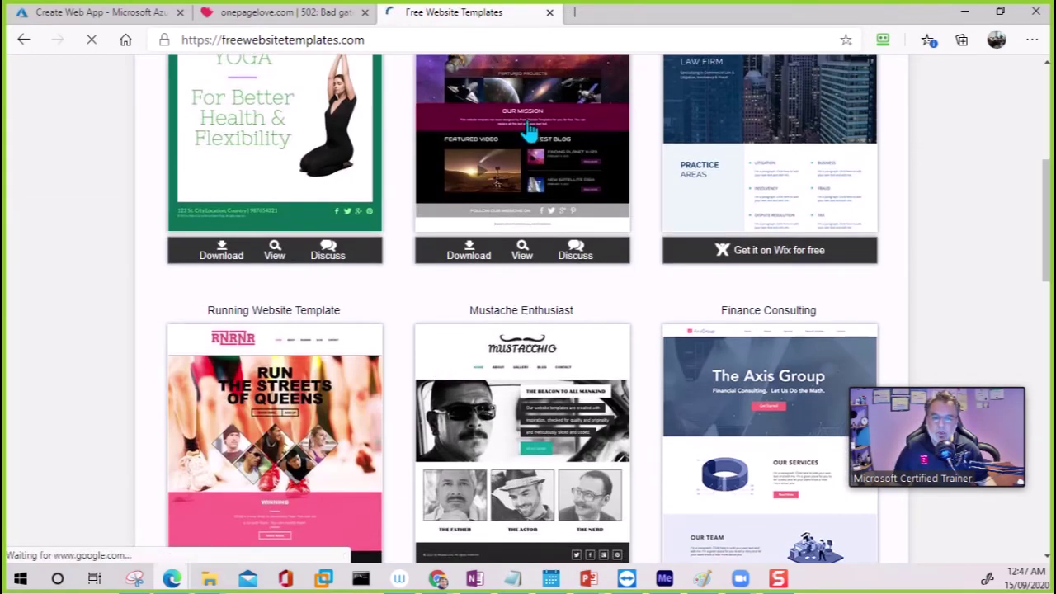
pyautogui.scroll(-3, 671, 228)
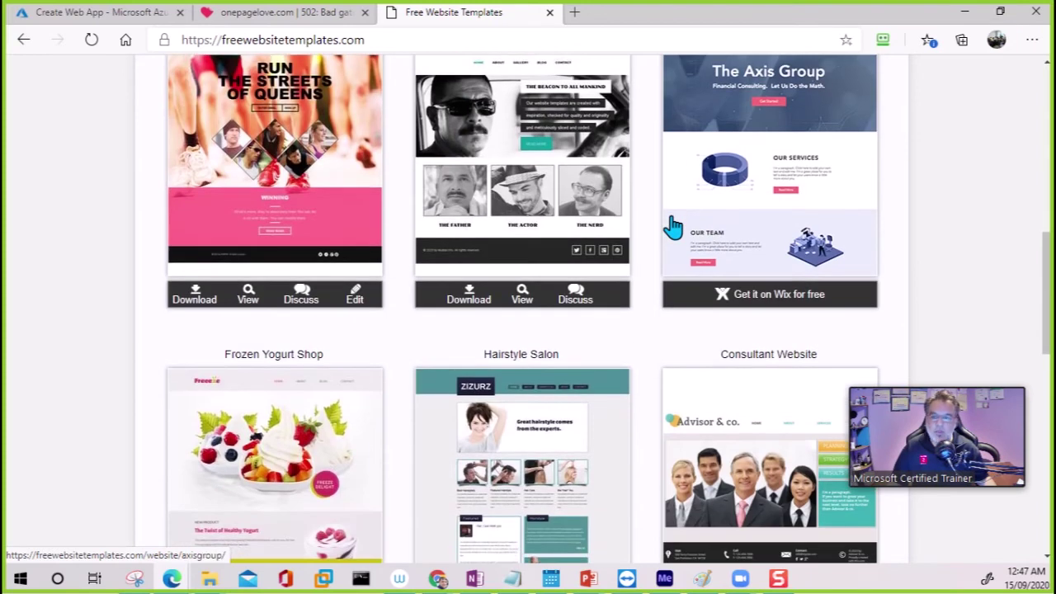
pyautogui.scroll(-3, 683, 231)
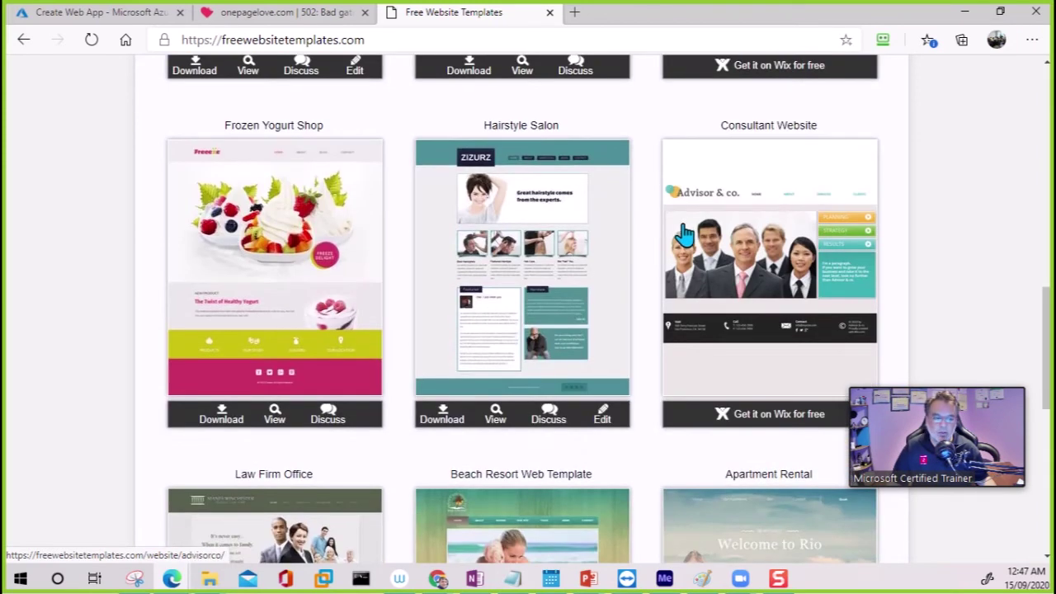
pyautogui.scroll(-2, 683, 234)
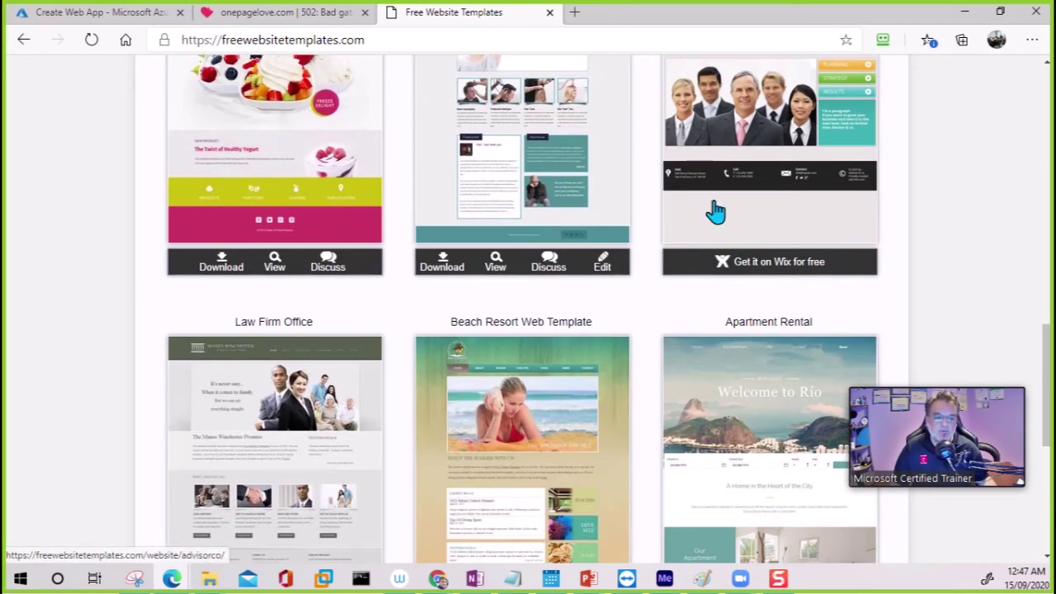
pyautogui.scroll(2, 780, 242)
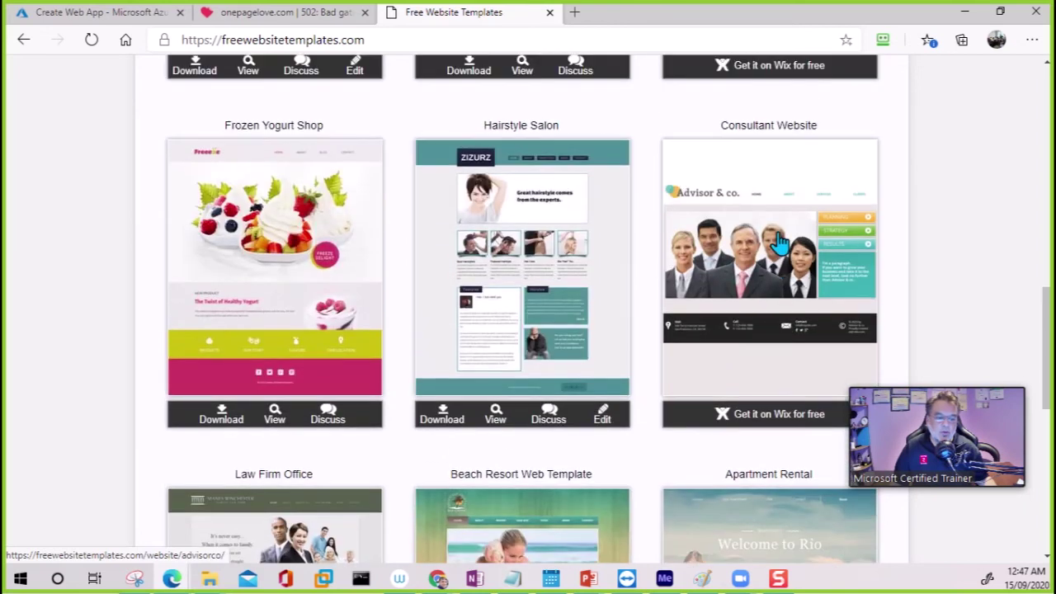
pyautogui.scroll(4, 780, 241)
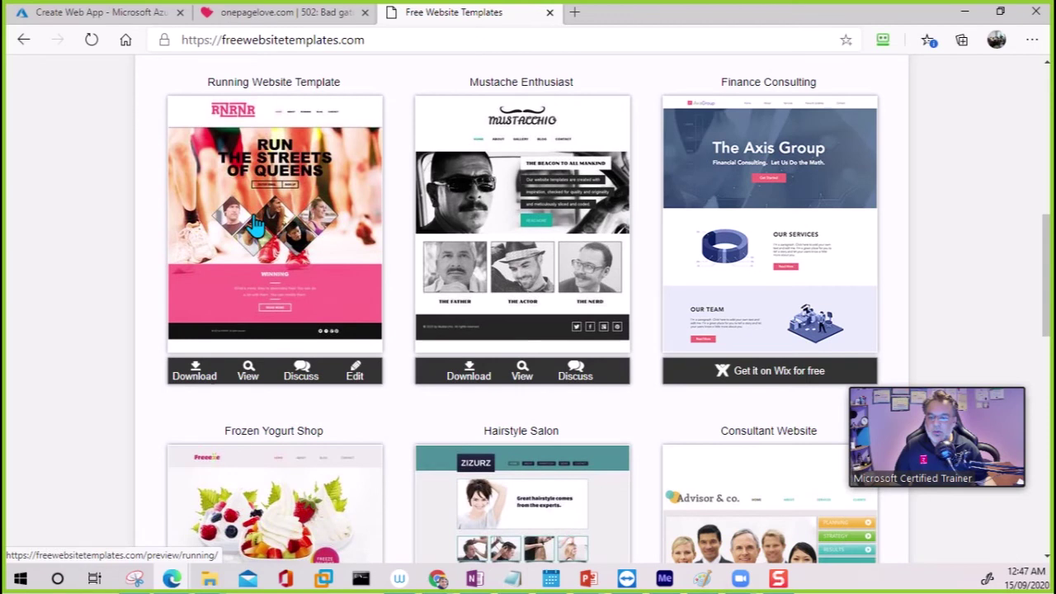
pyautogui.click(189, 378)
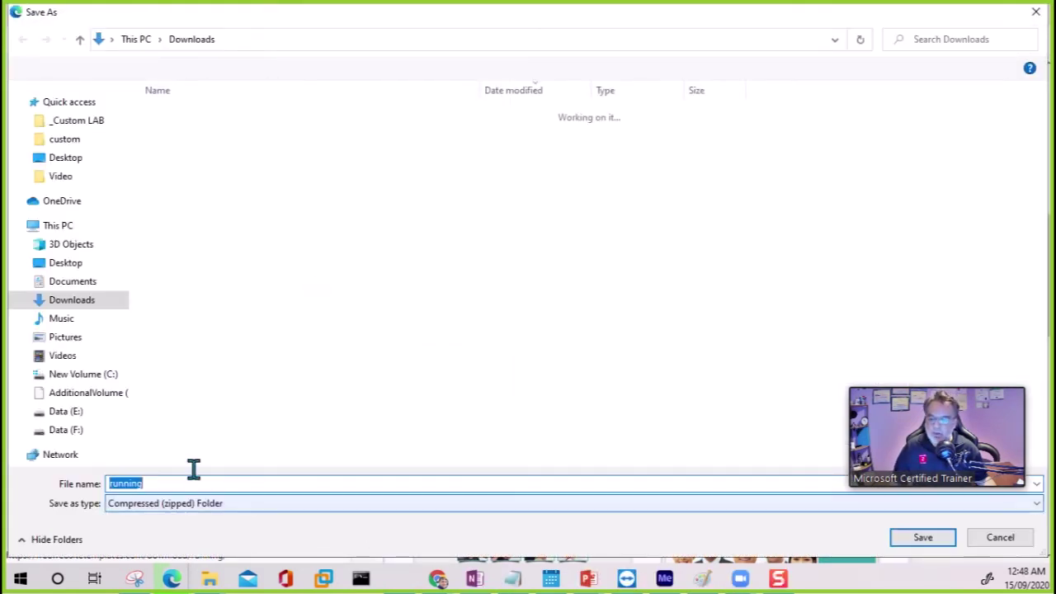
pyautogui.click(939, 538)
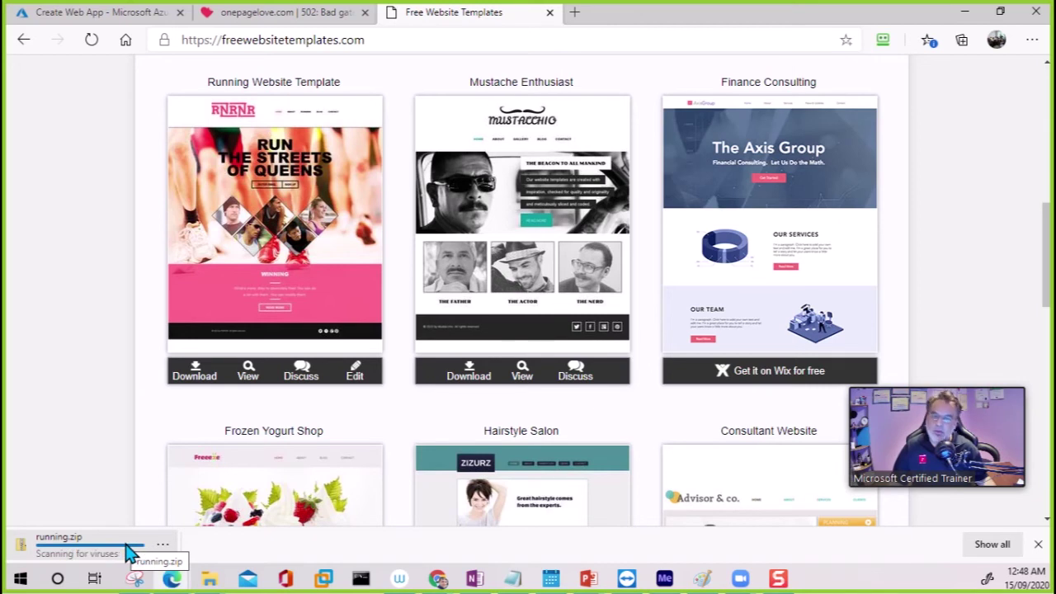
# Step: Show the downloaded running.zip in its folder and extract all its files to the running folder within Downloads
pyautogui.rightClick(128, 551)
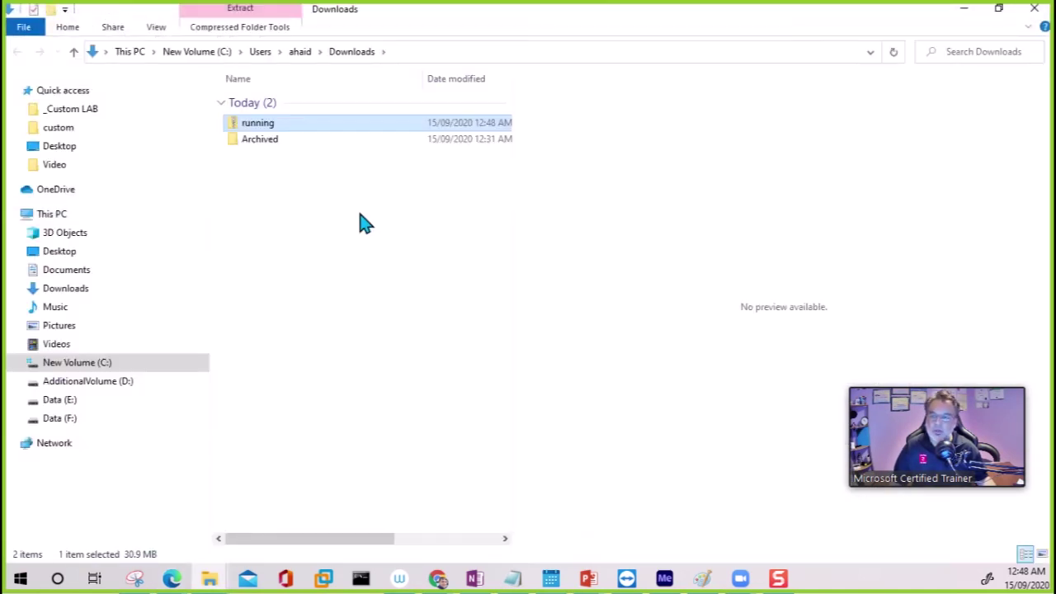
pyautogui.rightClick(249, 124)
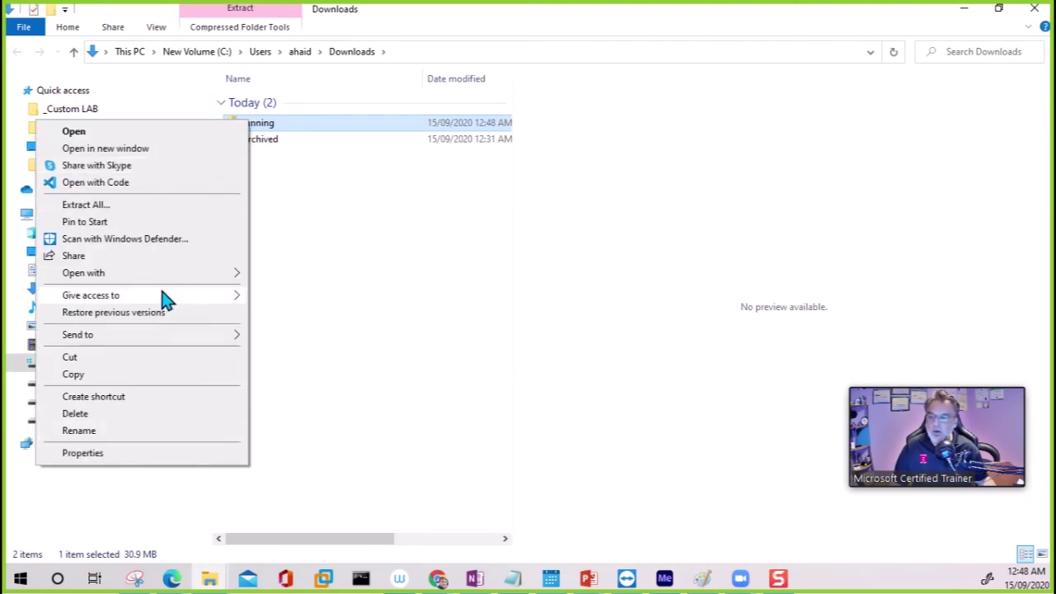
pyautogui.click(153, 208)
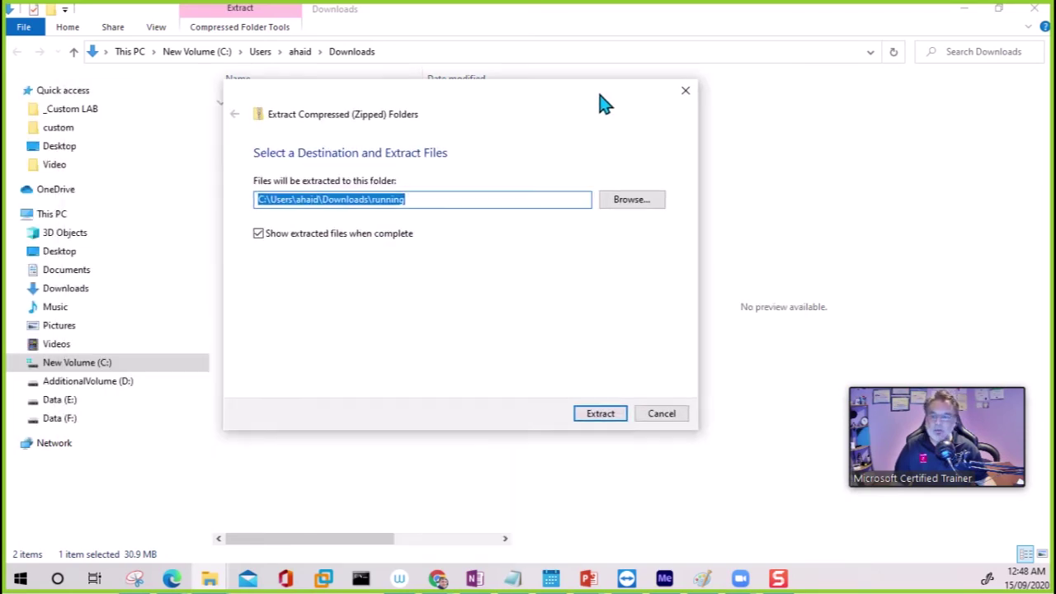
pyautogui.click(608, 420)
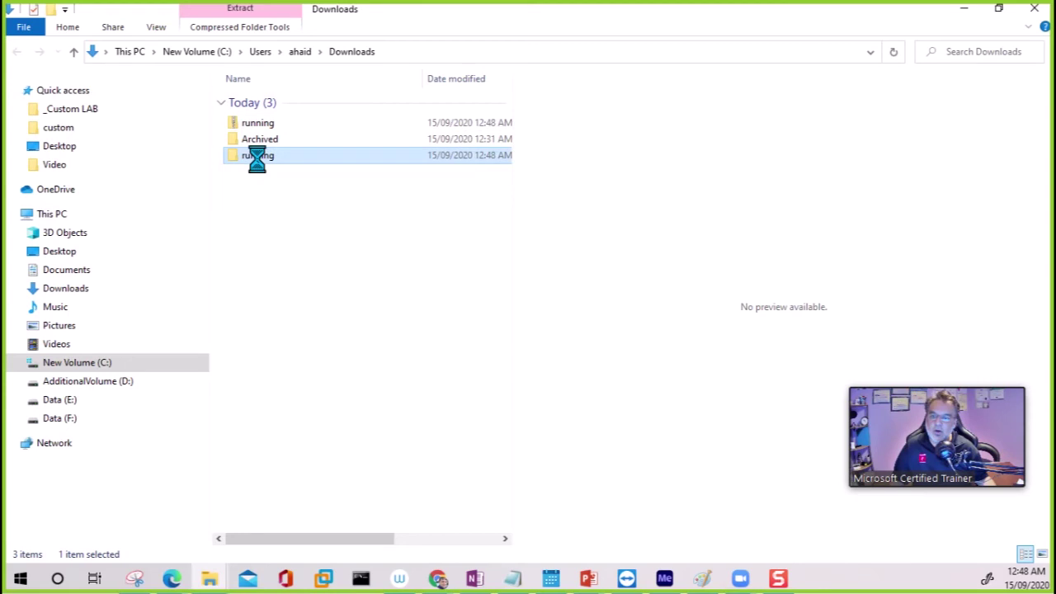
# Step: Examine the template files in the extracted archive's inner running folder, and close the File Explorer windows
pyautogui.doubleClick(258, 156)
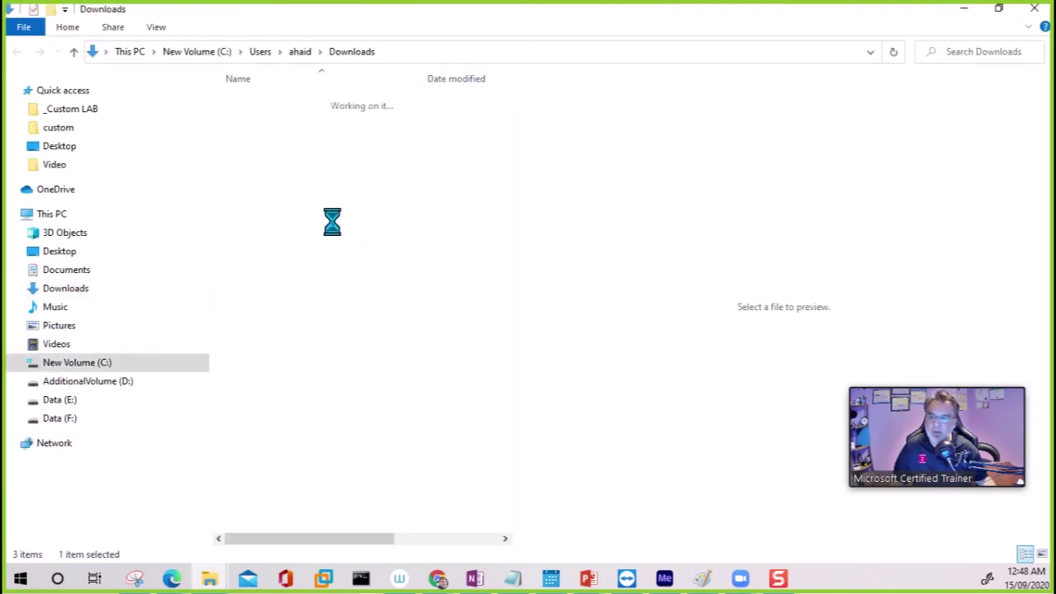
pyautogui.doubleClick(255, 111)
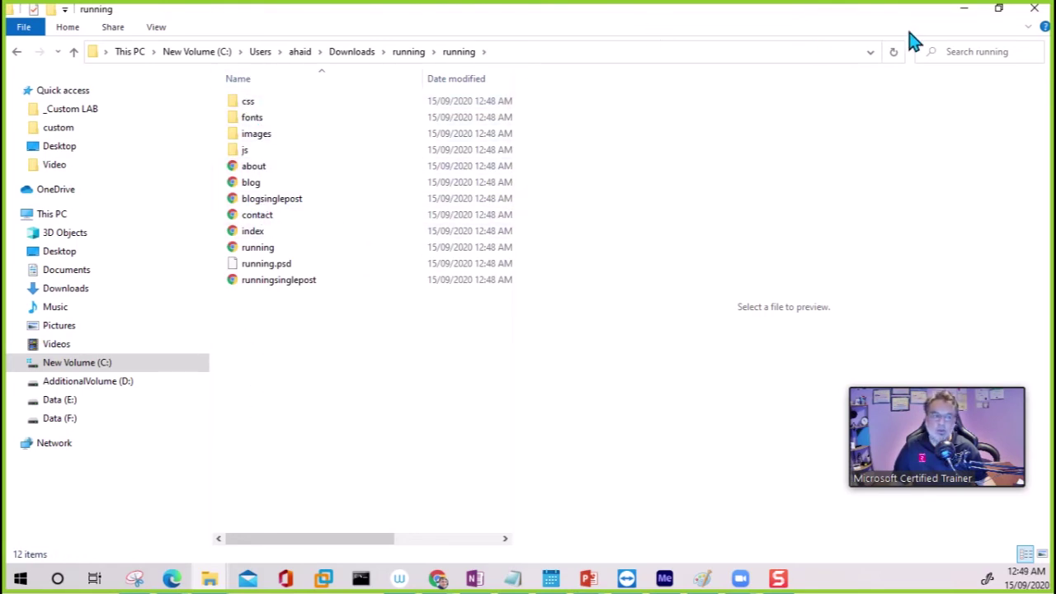
pyautogui.click(1034, 10)
pyautogui.click(1036, 13)
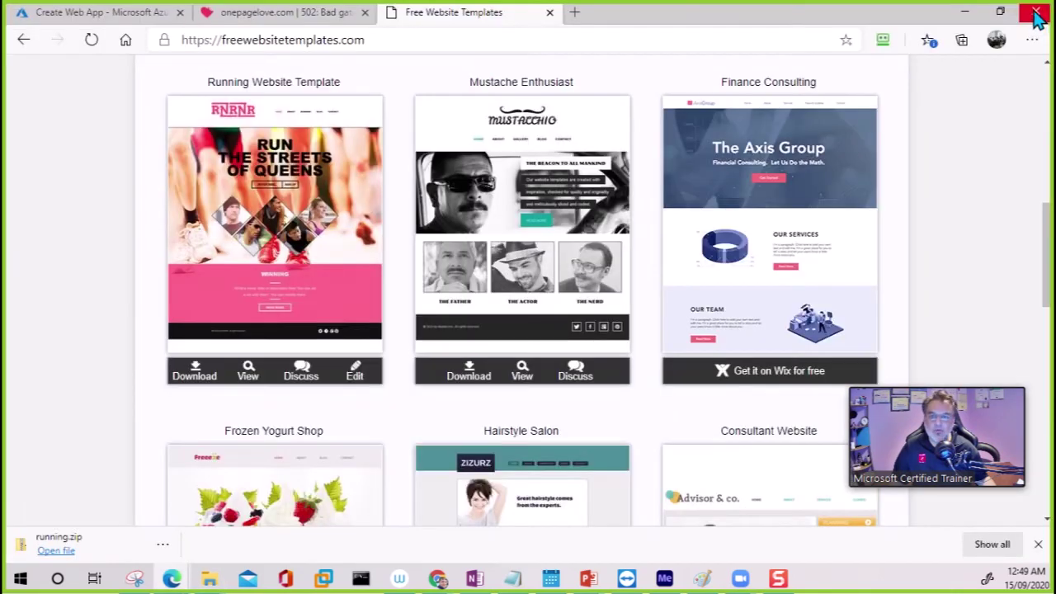
# Step: Switch back to the Azure portal and create the reviewed web app 360ITAppService01, and close the onepagelove.com error page
pyautogui.click(115, 15)
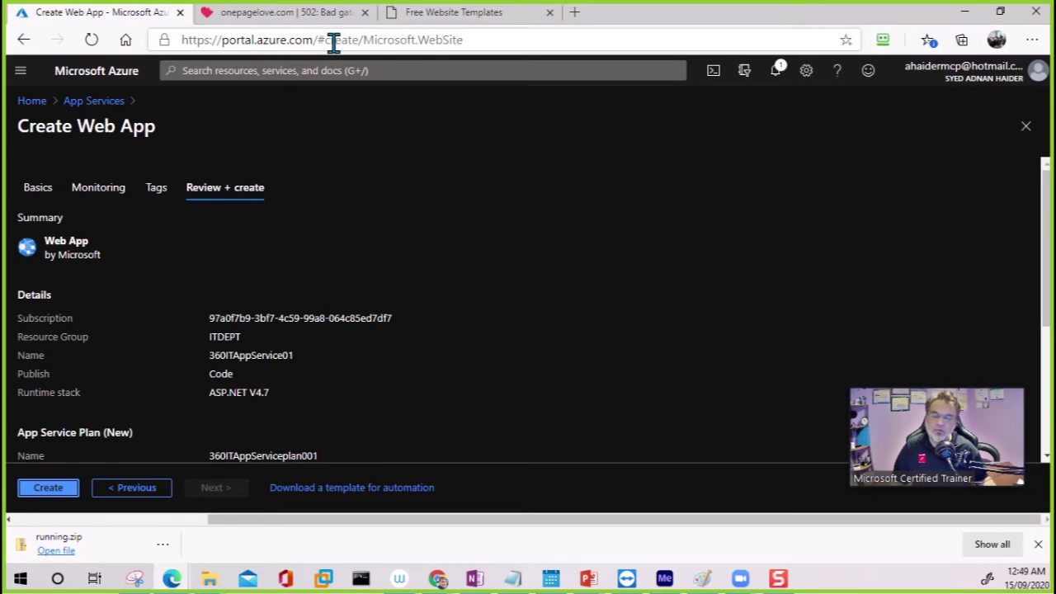
pyautogui.click(48, 489)
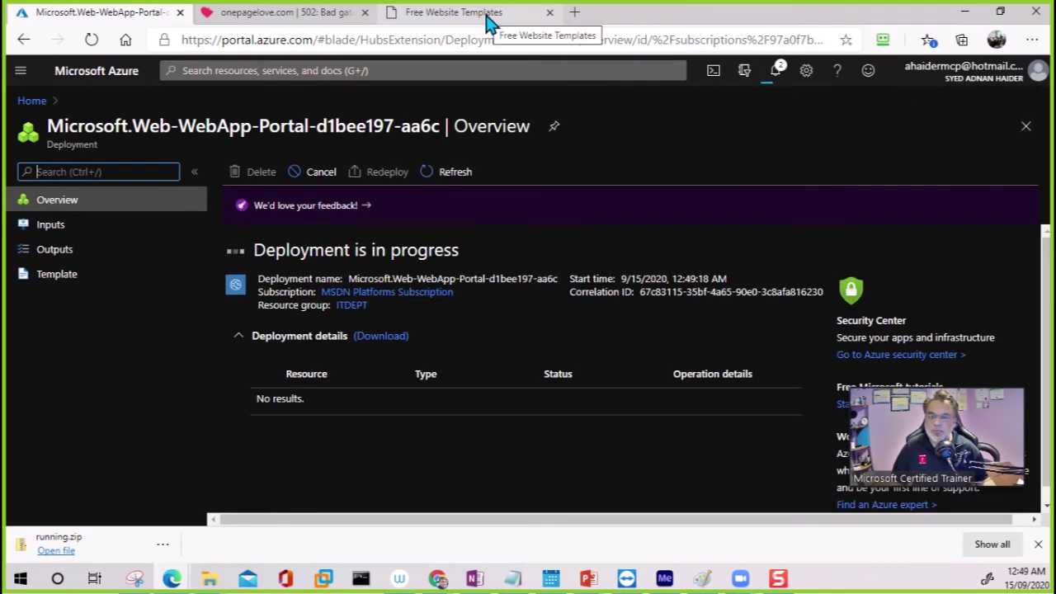
pyautogui.click(255, 18)
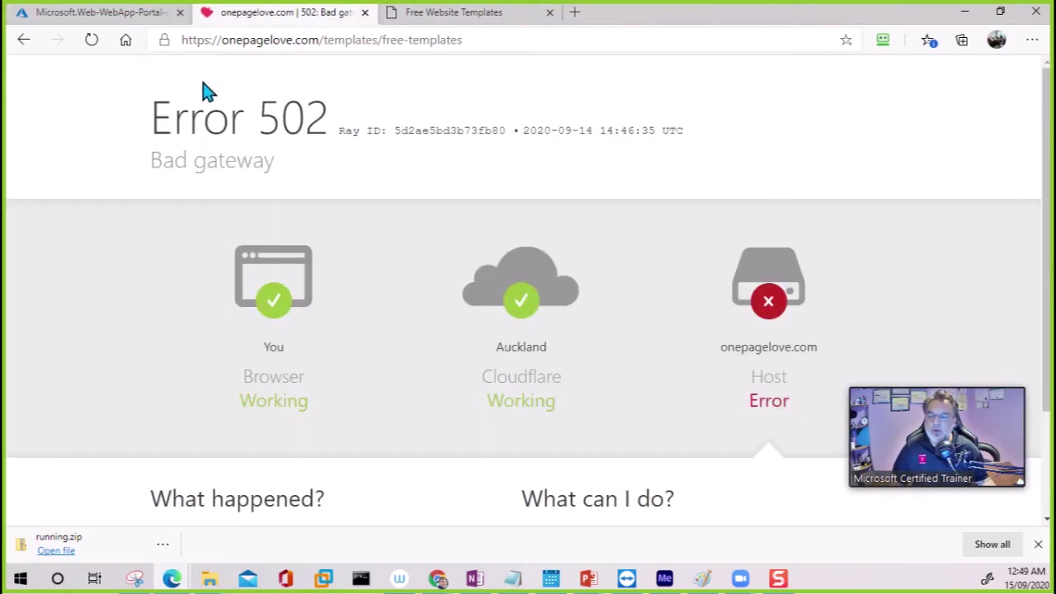
pyautogui.click(365, 12)
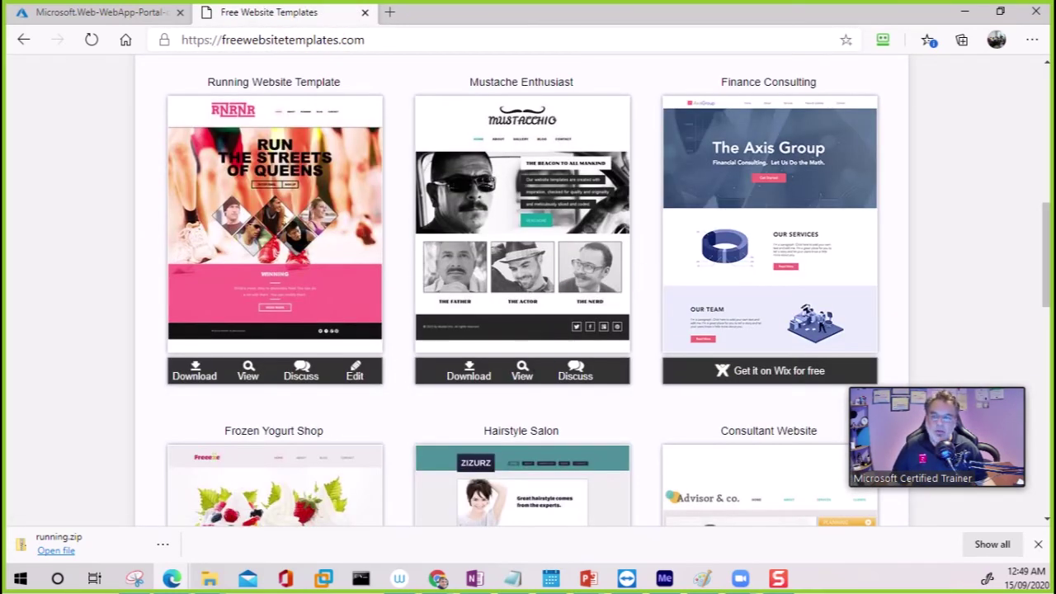
# Step: Refresh the web app's deployment overview in the Azure portal and open the deployed 360ITAppService01 resource
pyautogui.click(110, 14)
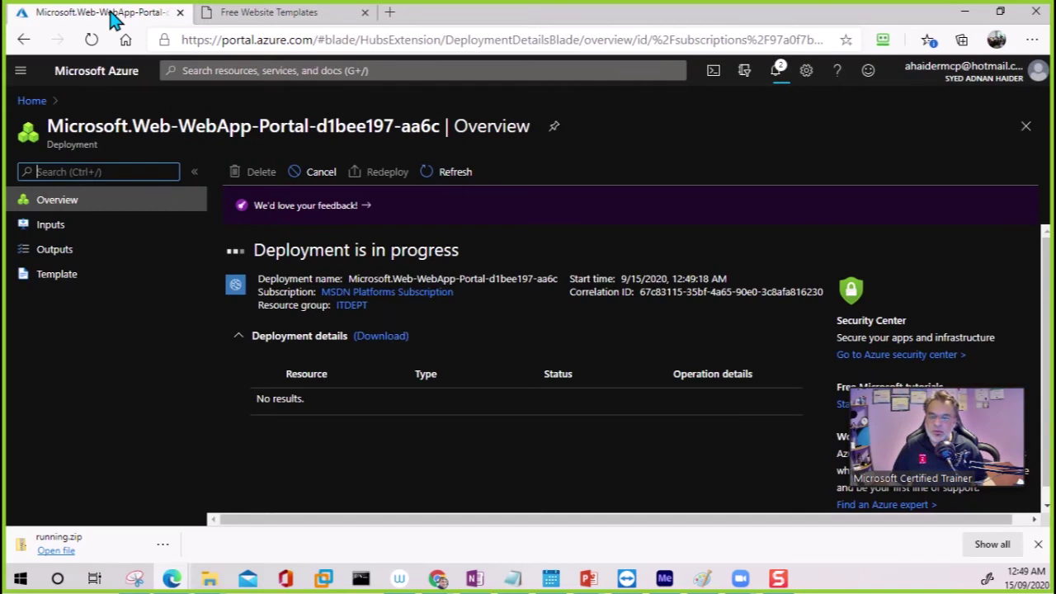
pyautogui.click(430, 176)
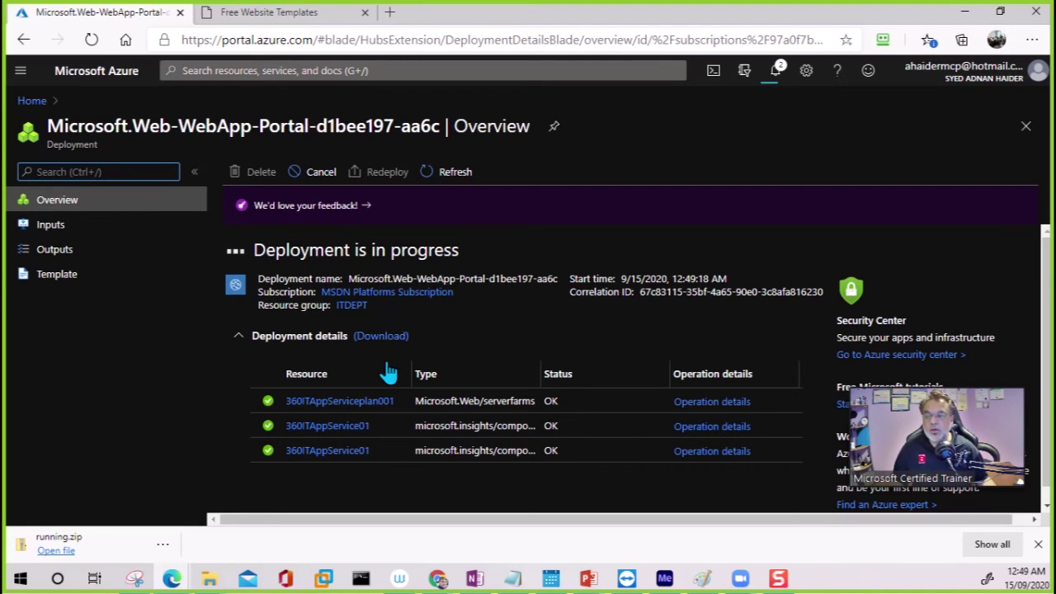
pyautogui.click(844, 165)
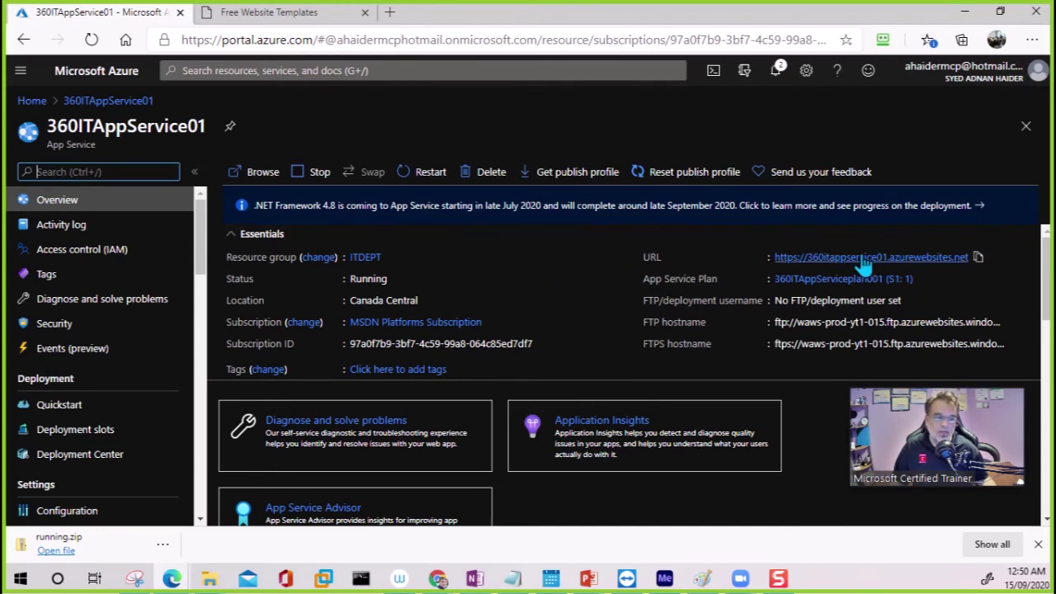
# Step: View the default page at the app's URL, 360itappservice01.azurewebsites.net, and return to the app's overview in the portal
pyautogui.click(977, 257)
pyautogui.click(896, 259)
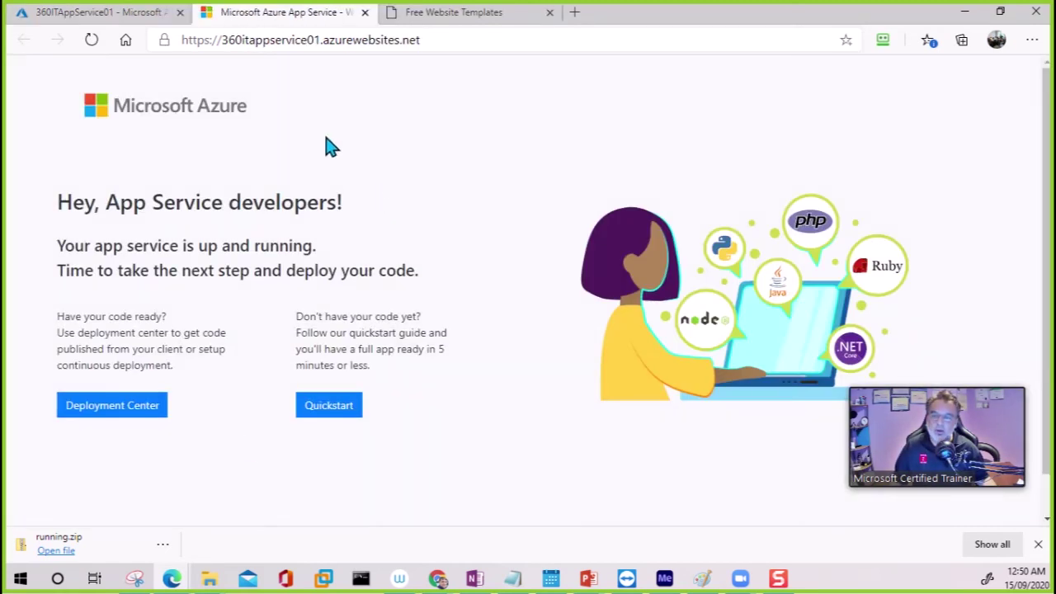
pyautogui.click(141, 14)
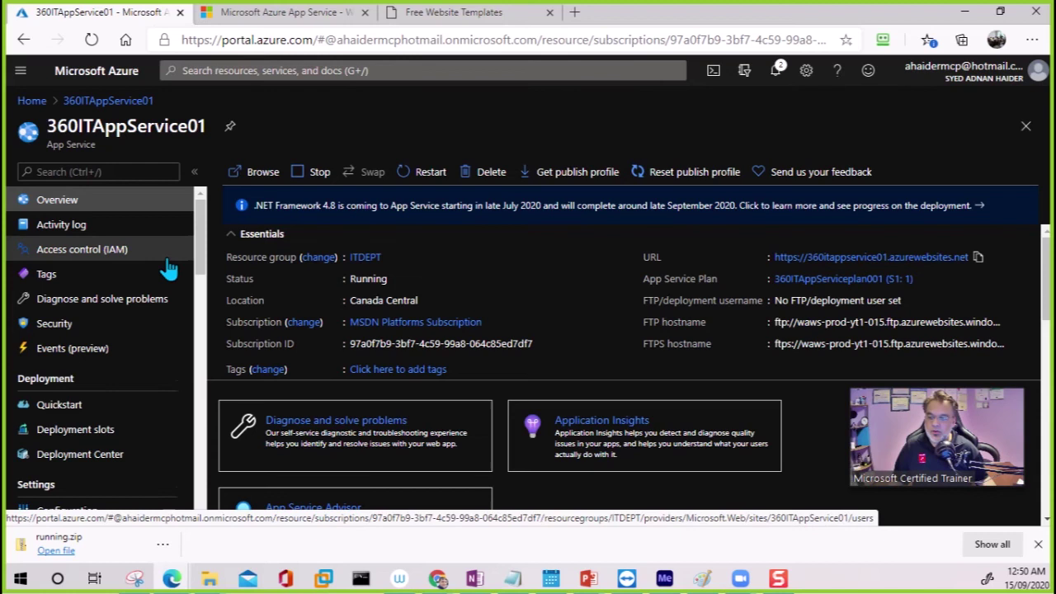
# Step: Choose OneDrive as the manual deployment source in the app's Deployment Center and continue to its configuration
pyautogui.scroll(-1, 168, 273)
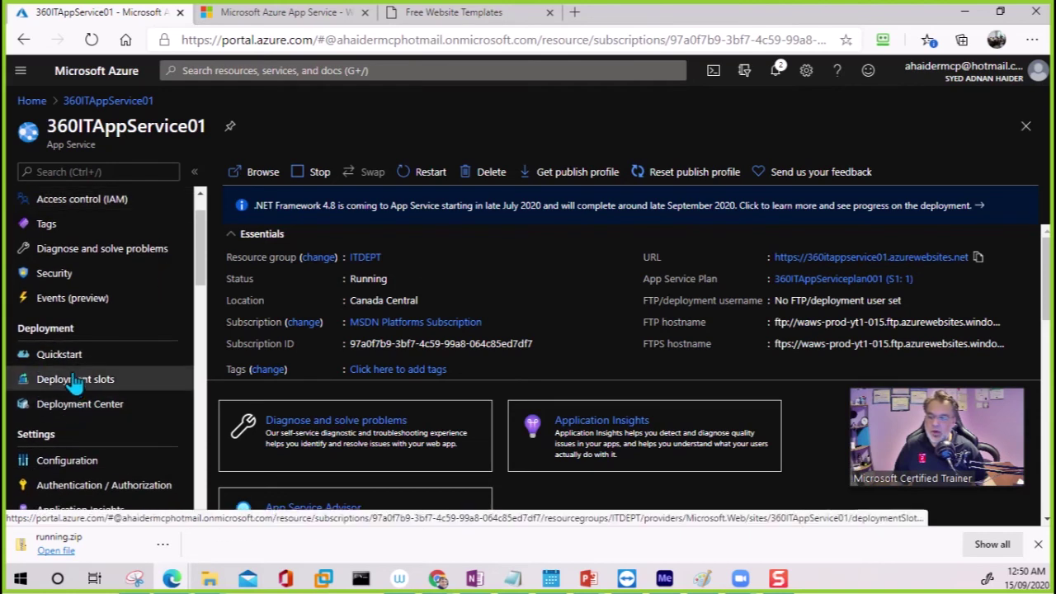
pyautogui.click(85, 413)
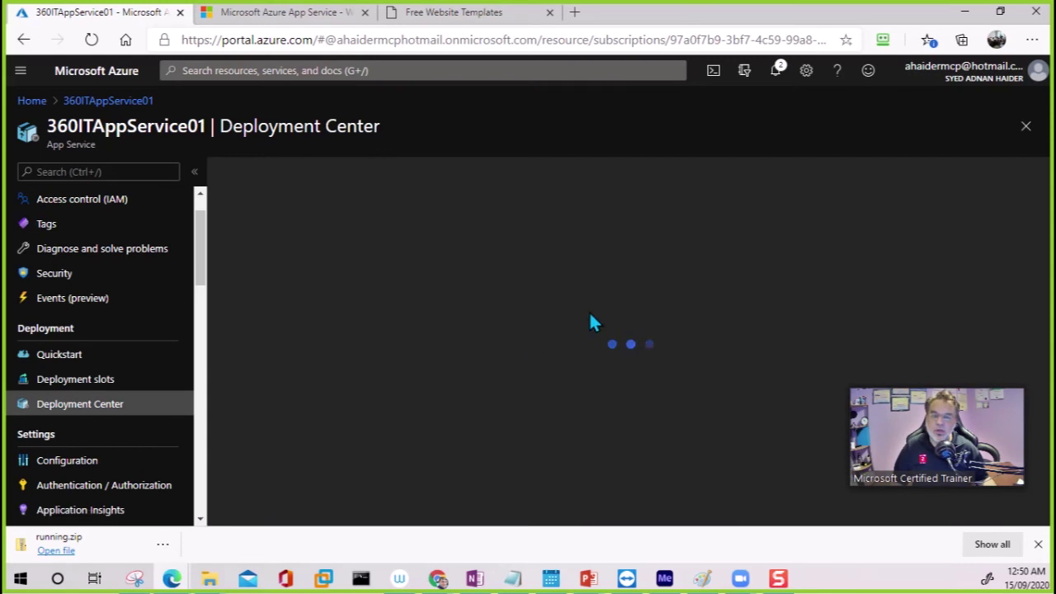
pyautogui.scroll(-3, 458, 351)
pyautogui.scroll(-2, 460, 363)
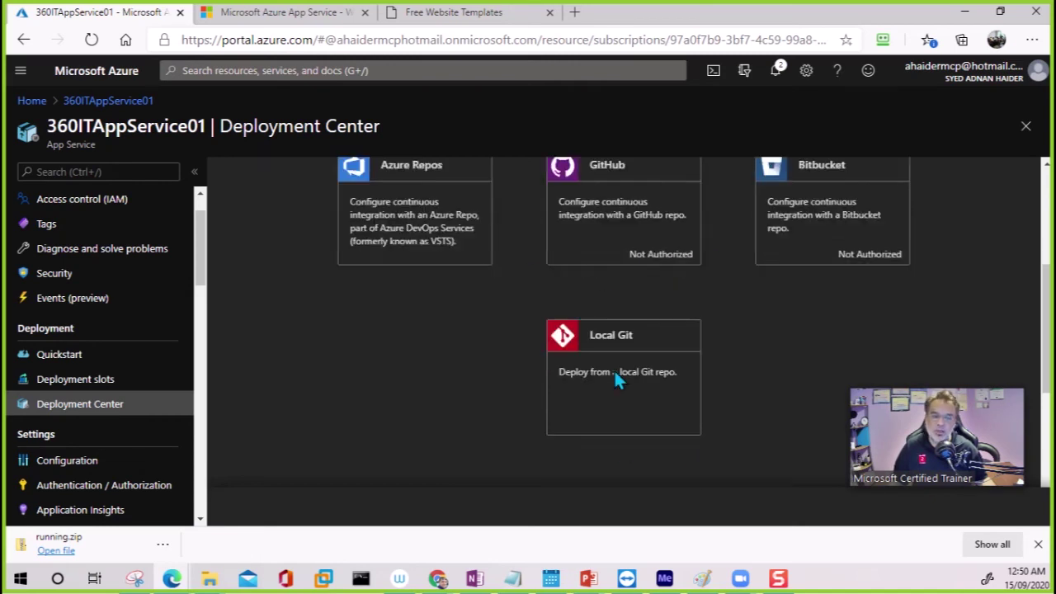
pyautogui.scroll(-3, 582, 312)
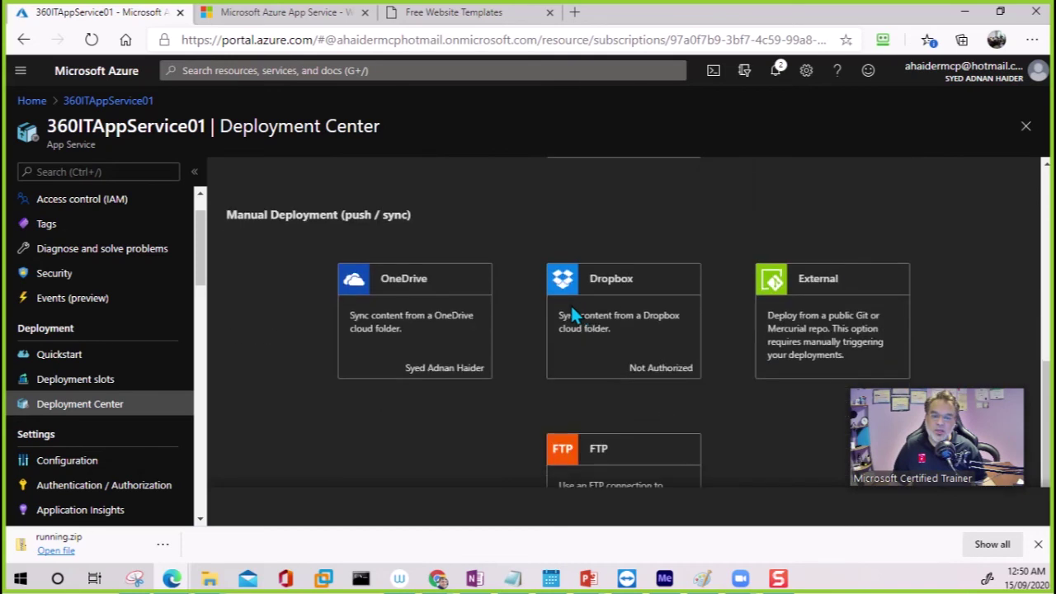
pyautogui.scroll(-1, 636, 460)
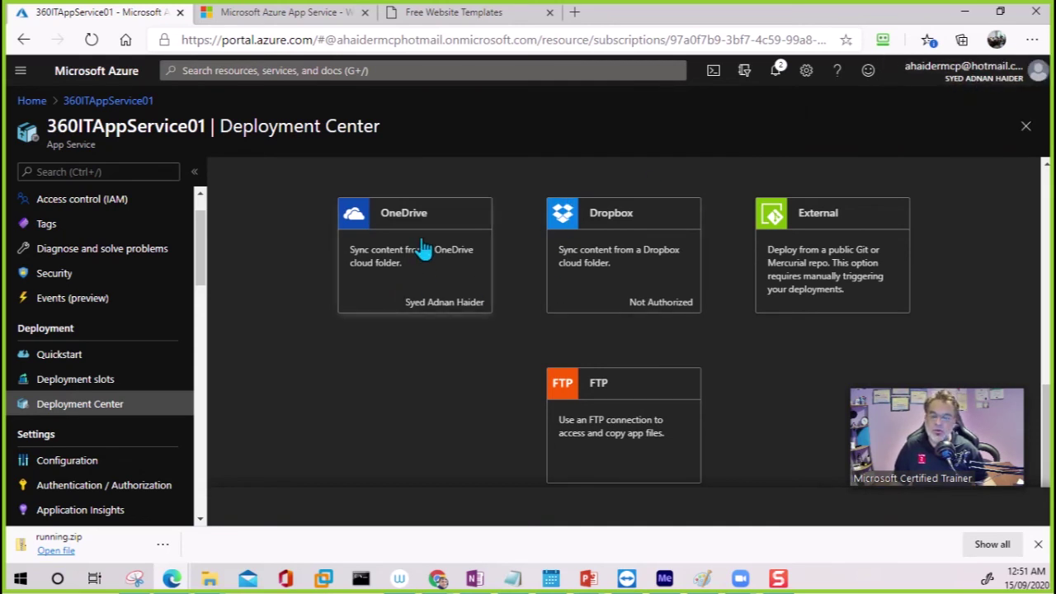
pyautogui.click(419, 274)
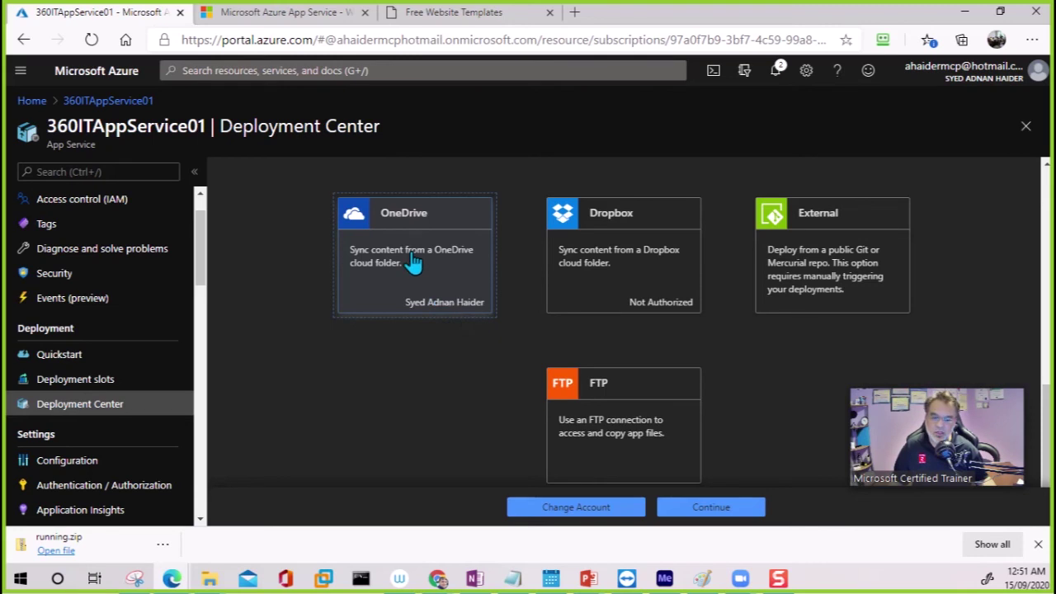
pyautogui.click(701, 516)
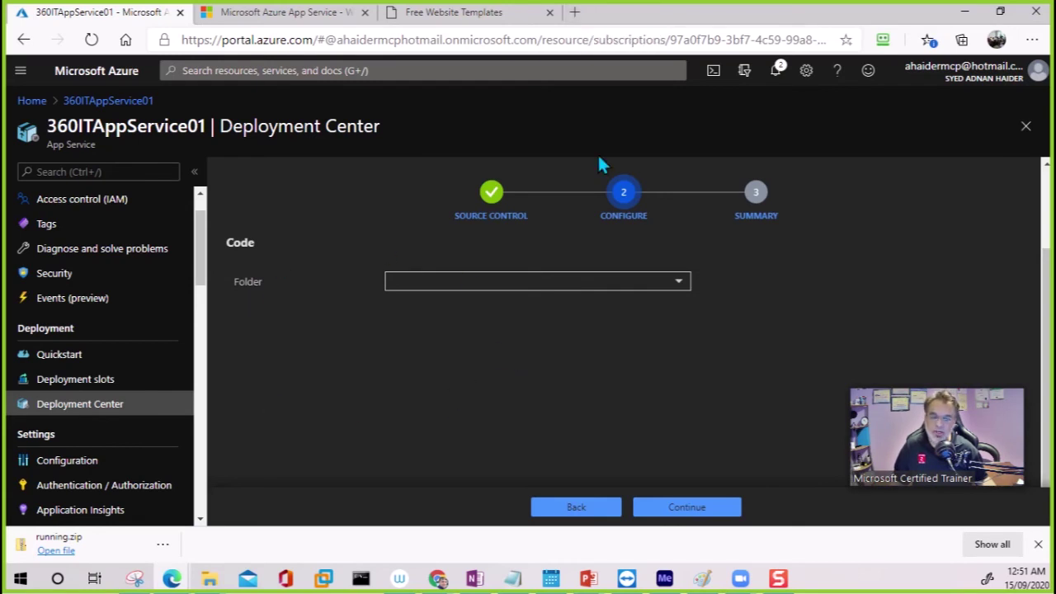
# Step: Open OneDrive in a new browser tab and go to the Azure Web Apps folder inside Apps
pyautogui.click(576, 12)
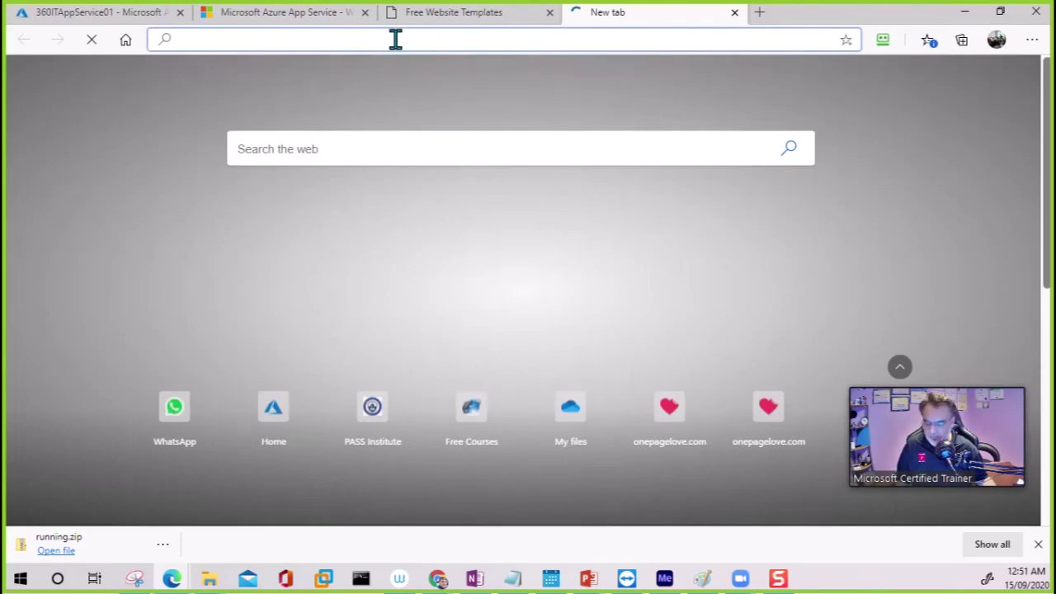
pyautogui.write('one')
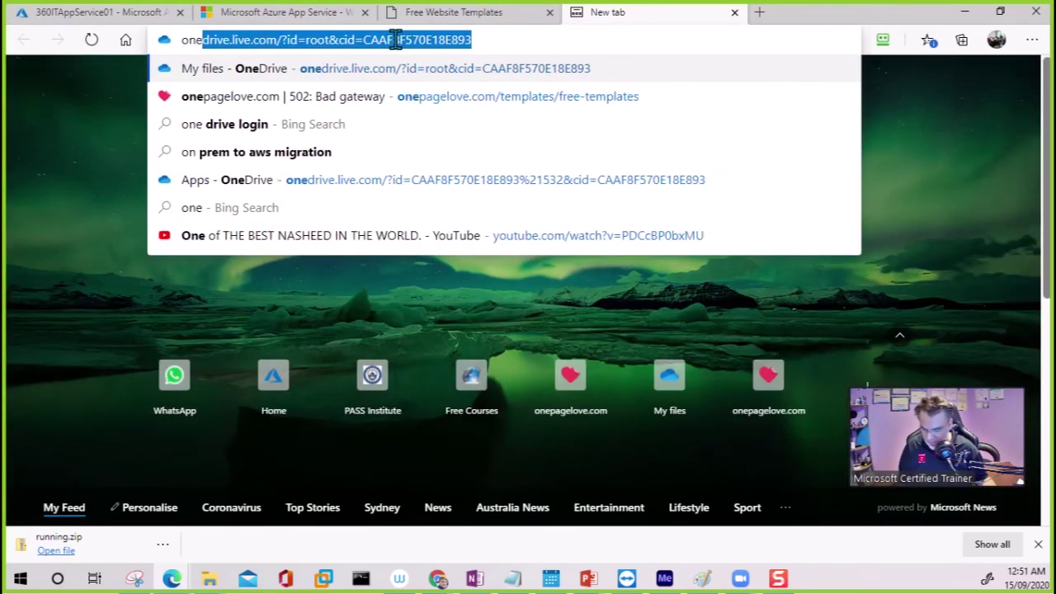
pyautogui.write('d')
pyautogui.click(285, 68)
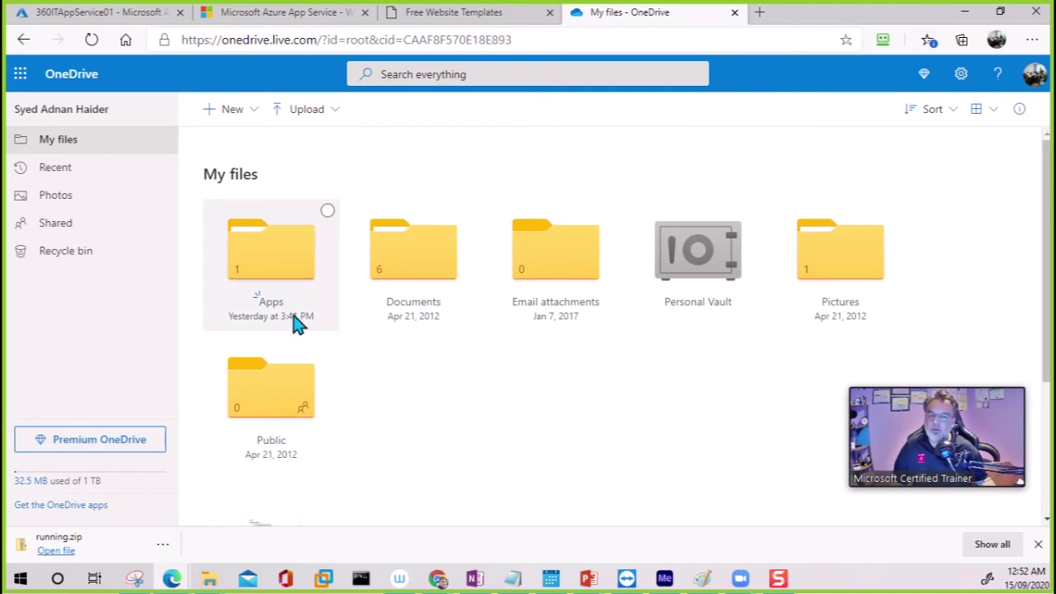
pyautogui.click(269, 258)
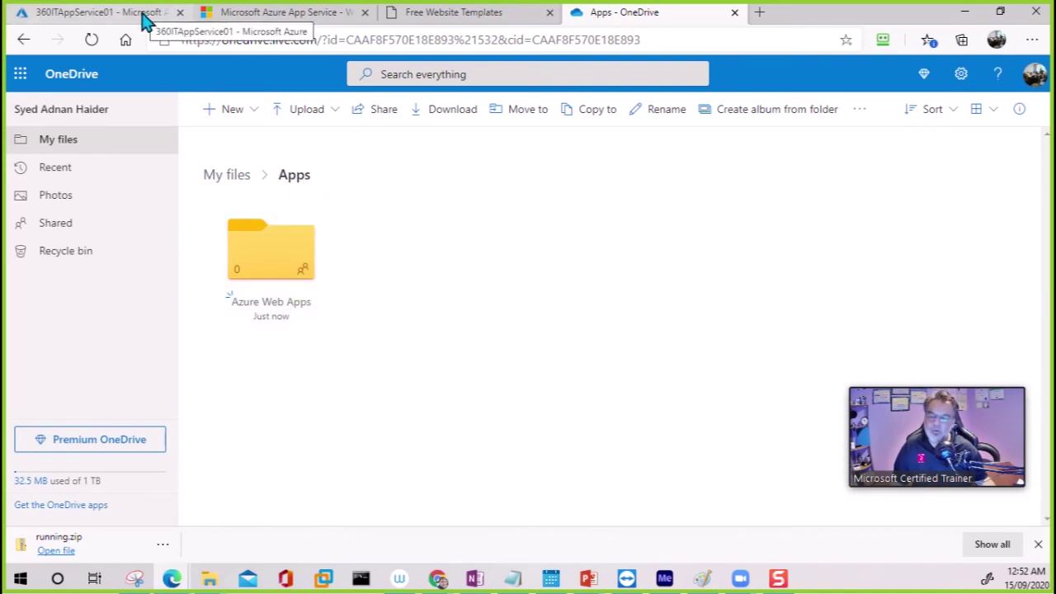
pyautogui.click(288, 273)
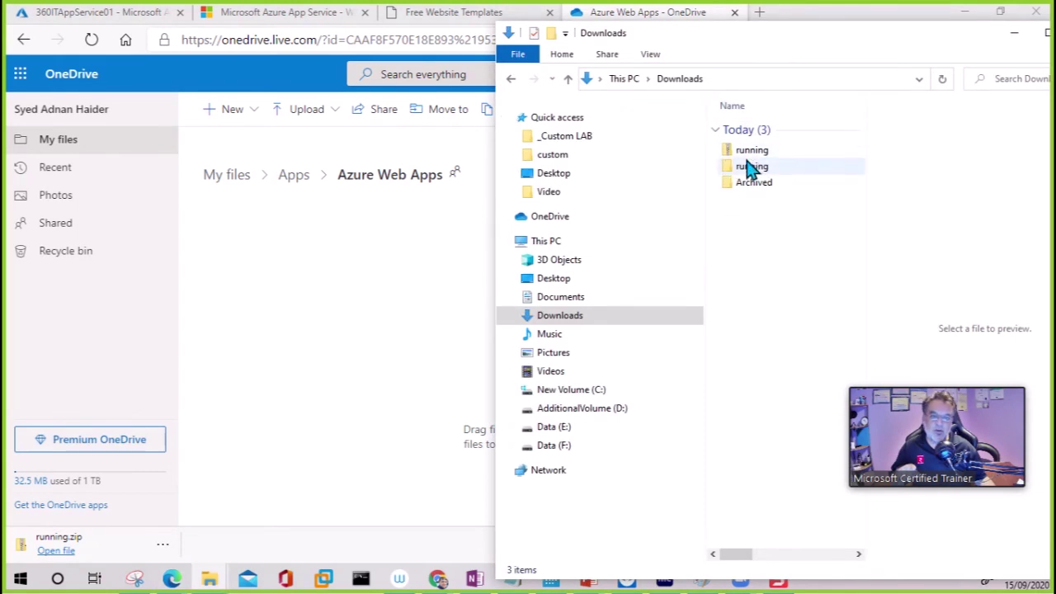
# Step: Select all the template files in the inner running folder within Downloads and bring the OneDrive page to the front
pyautogui.doubleClick(753, 172)
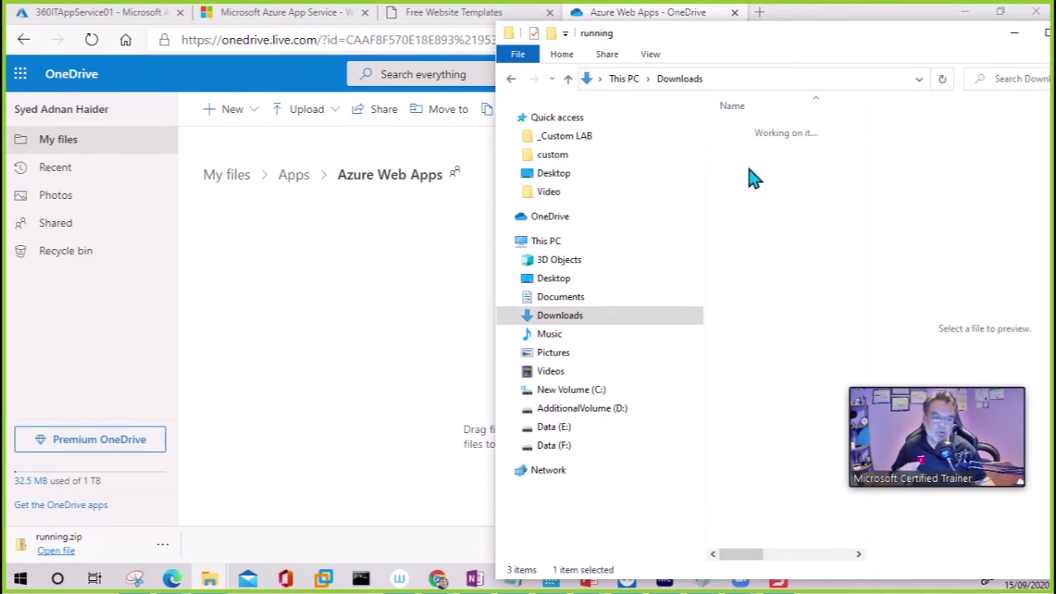
pyautogui.doubleClick(754, 135)
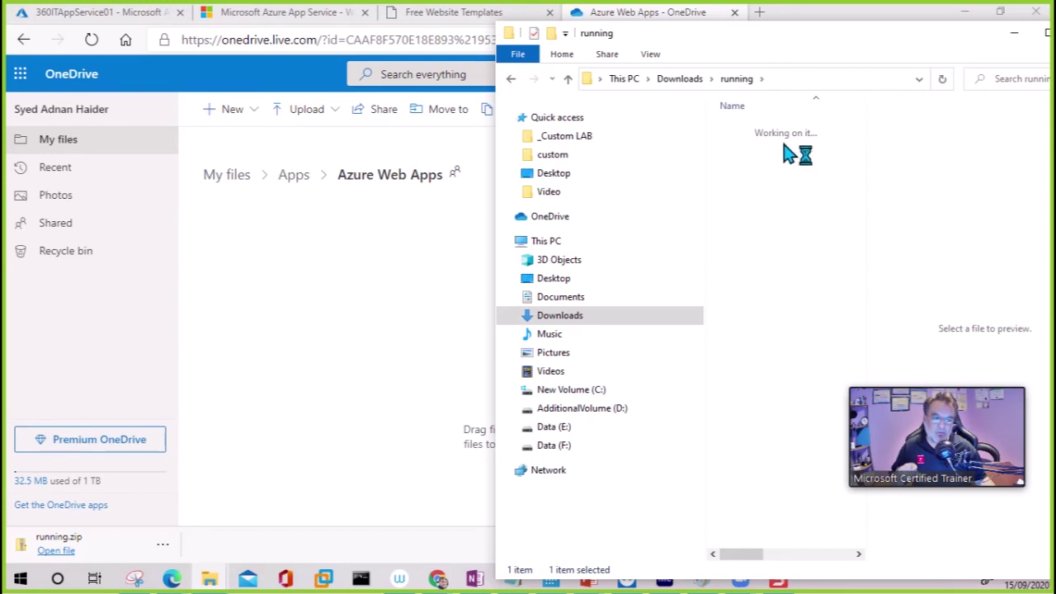
pyautogui.moveTo(734, 328); pyautogui.dragTo(721, 125)
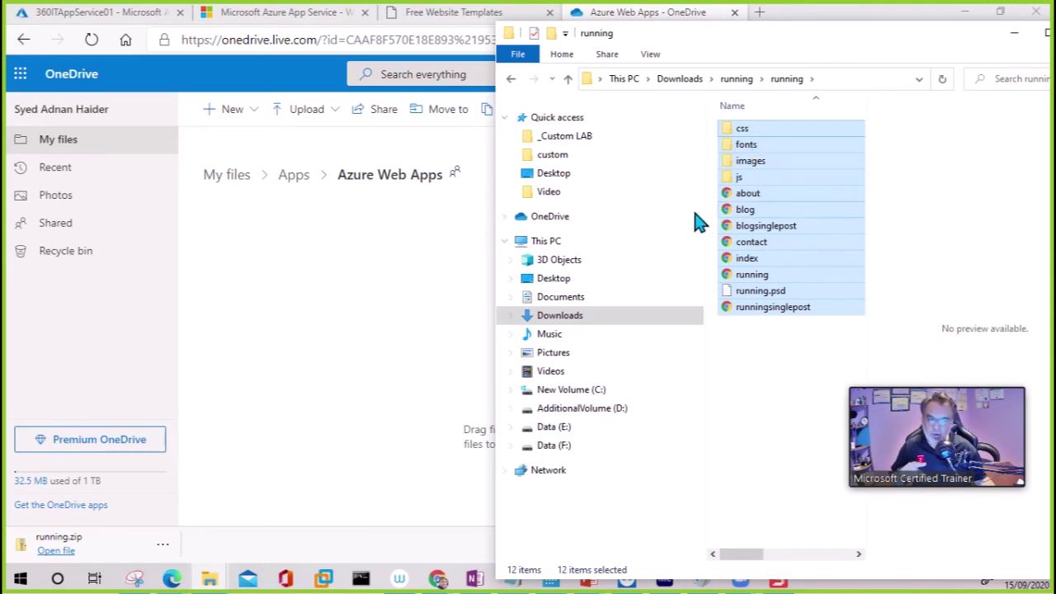
pyautogui.click(380, 270)
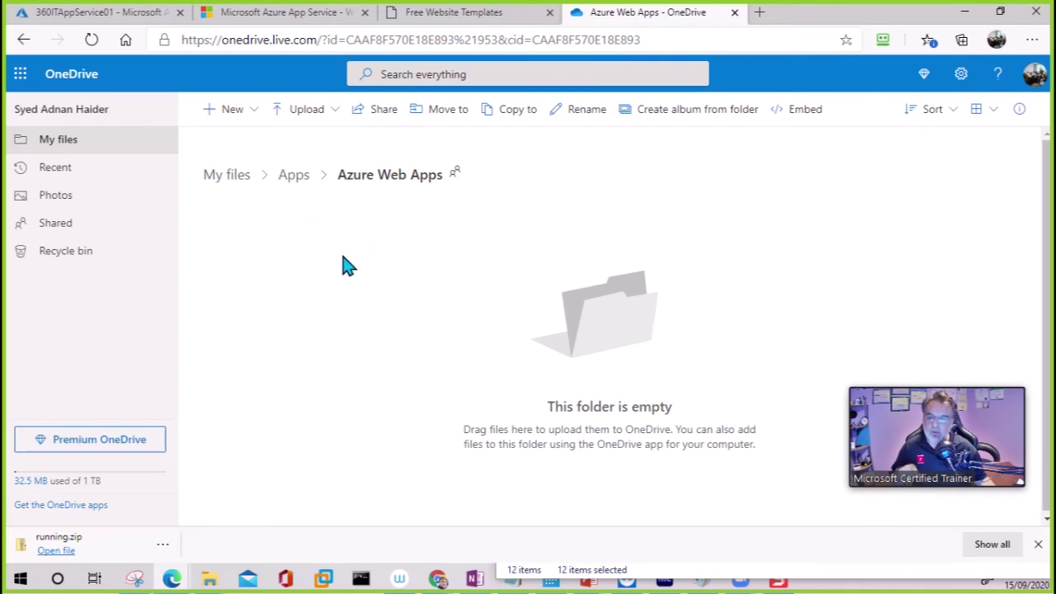
# Step: Check which OneDrive folders the Deployment Center configuration offers and try to continue to the summary without one
pyautogui.click(132, 16)
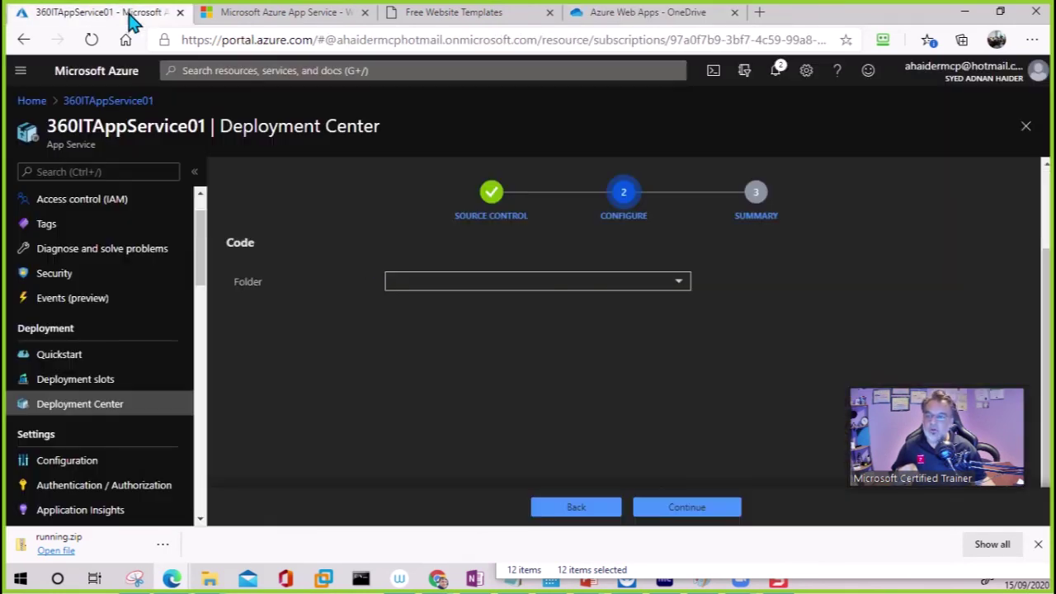
pyautogui.click(563, 283)
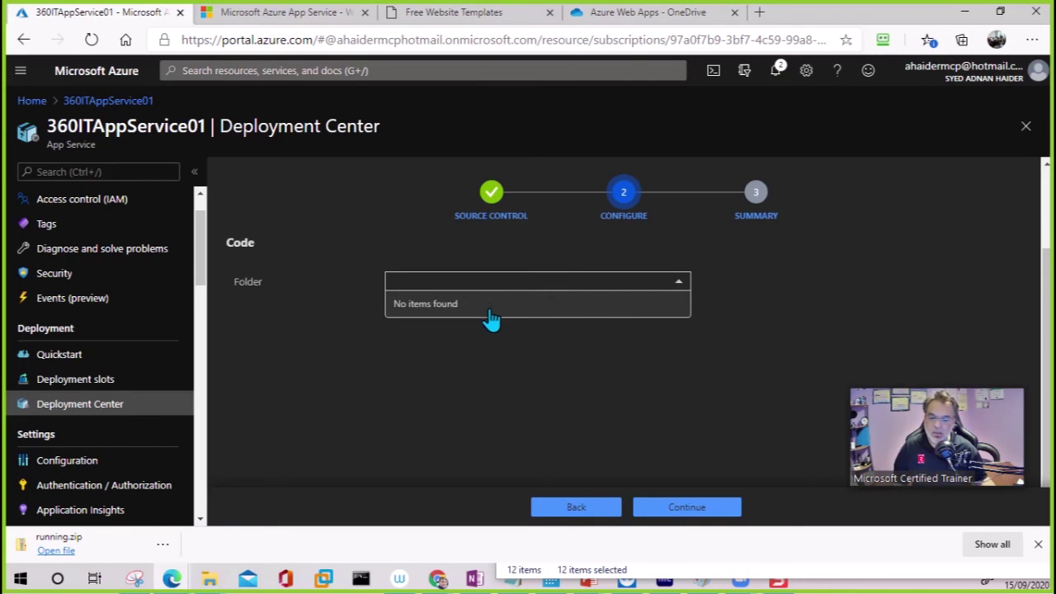
pyautogui.click(616, 404)
pyautogui.click(703, 517)
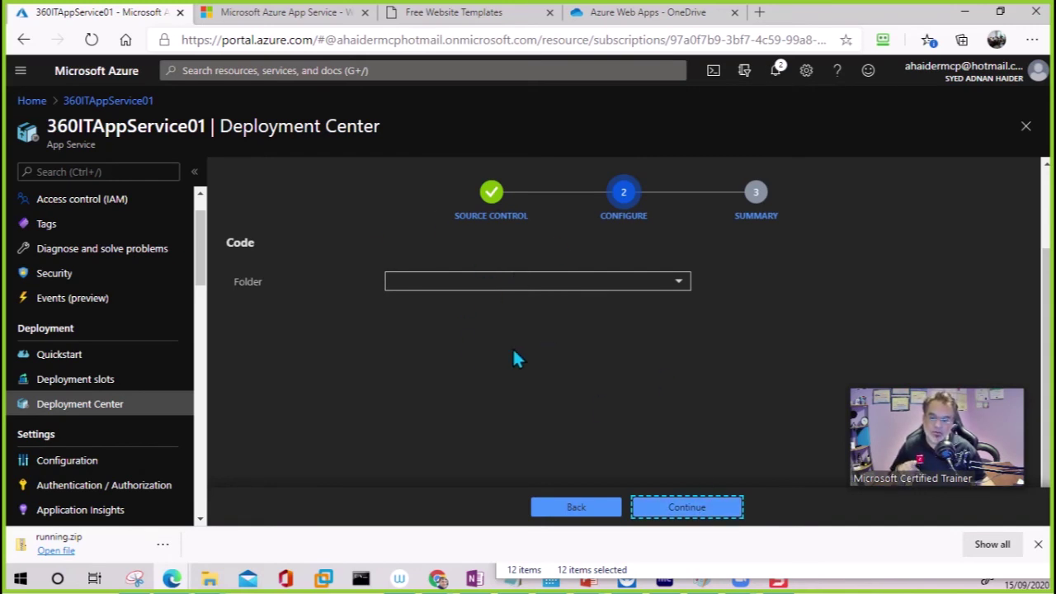
pyautogui.click(464, 281)
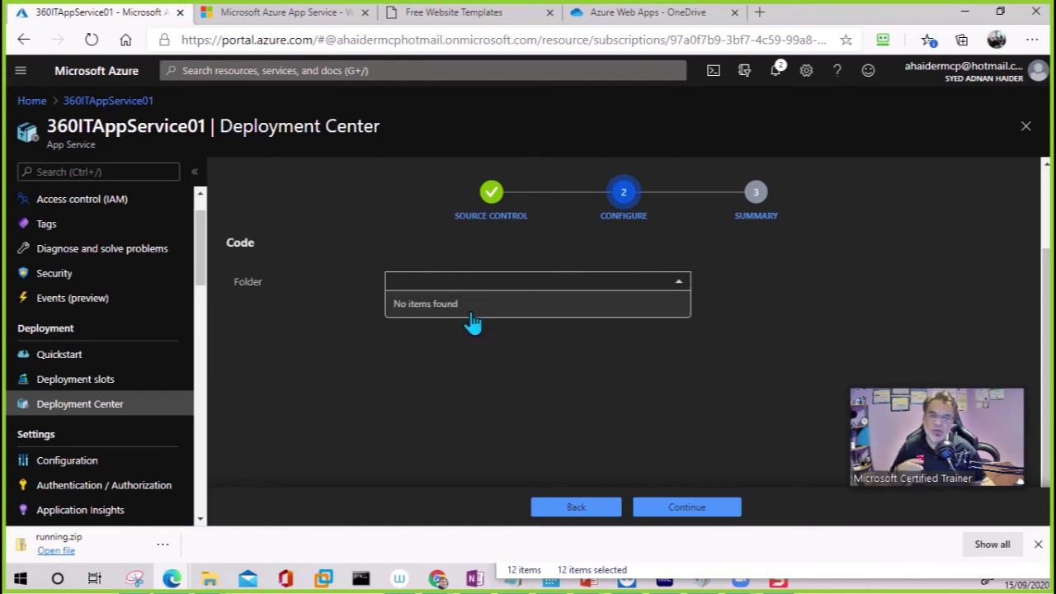
# Step: Close the current portal tab, reopen portal.azure.com in a new one, and open the Deployment Center of 360ITAppService01
pyautogui.click(180, 13)
pyautogui.click(576, 14)
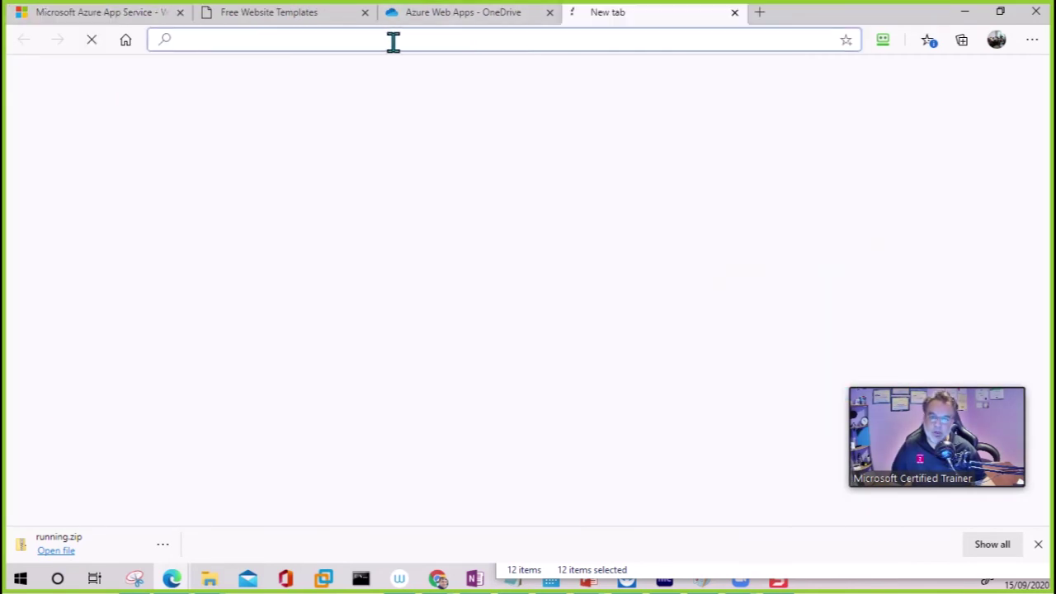
pyautogui.write('portal.azure.com')
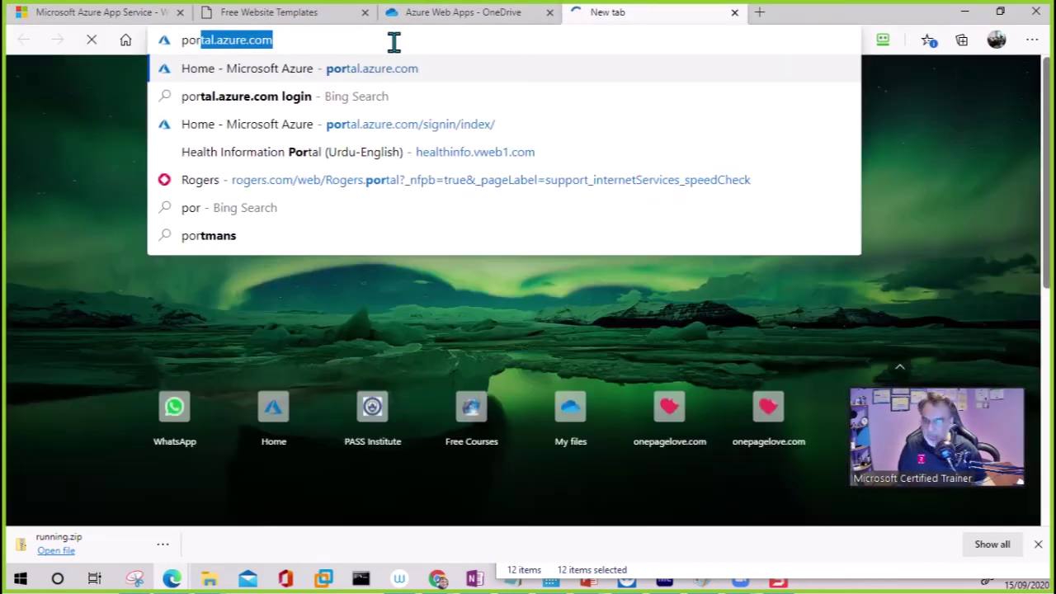
pyautogui.click(255, 68)
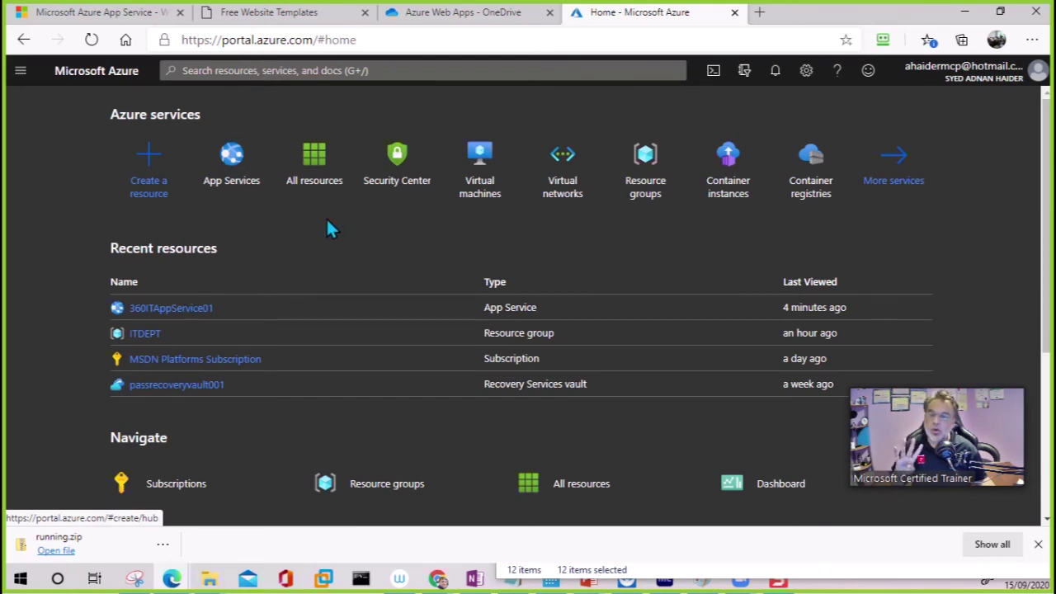
pyautogui.click(231, 169)
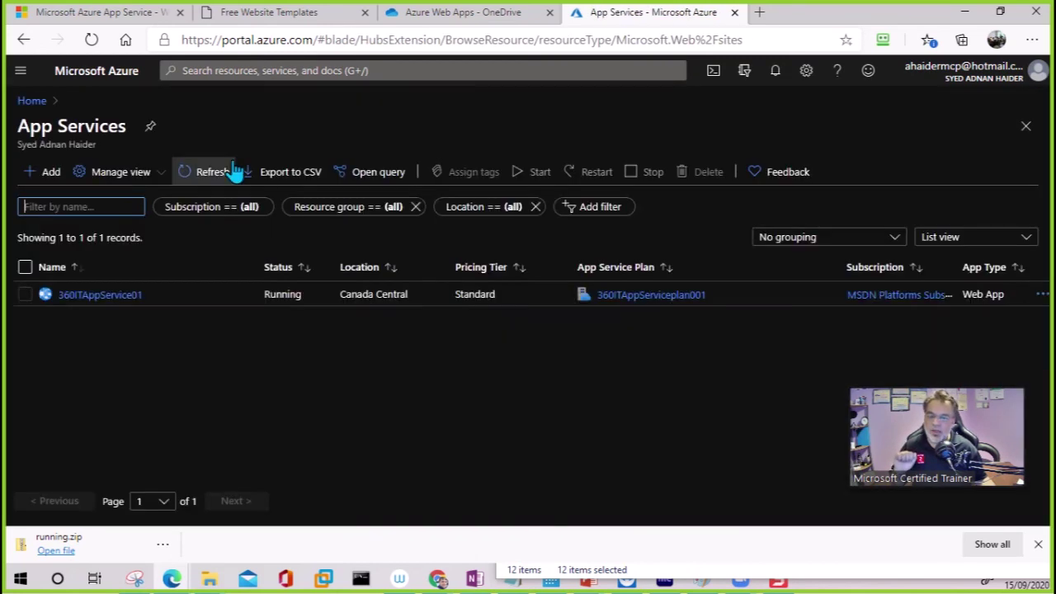
pyautogui.click(98, 297)
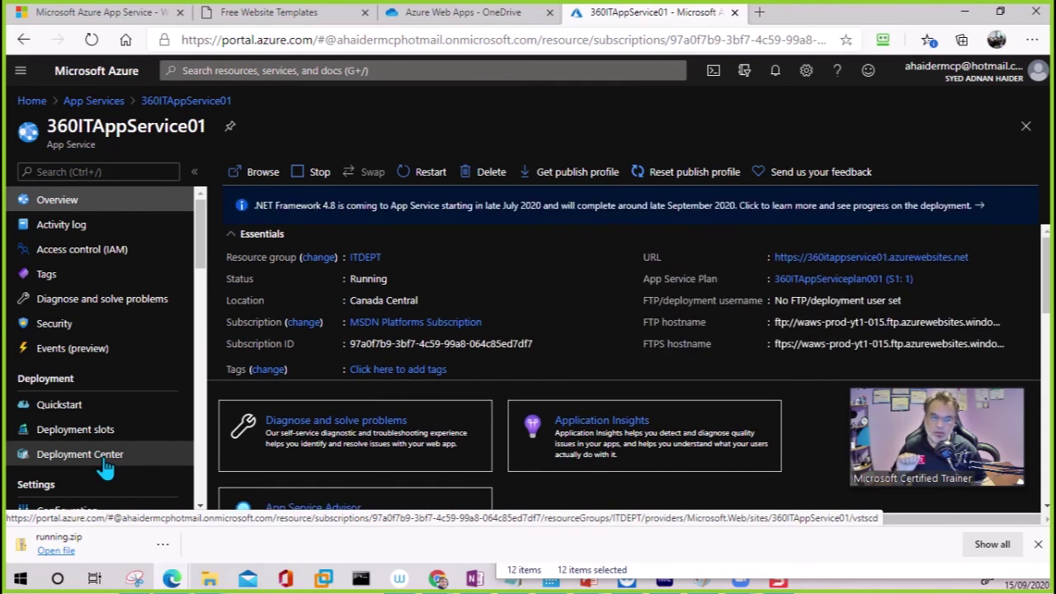
pyautogui.click(94, 460)
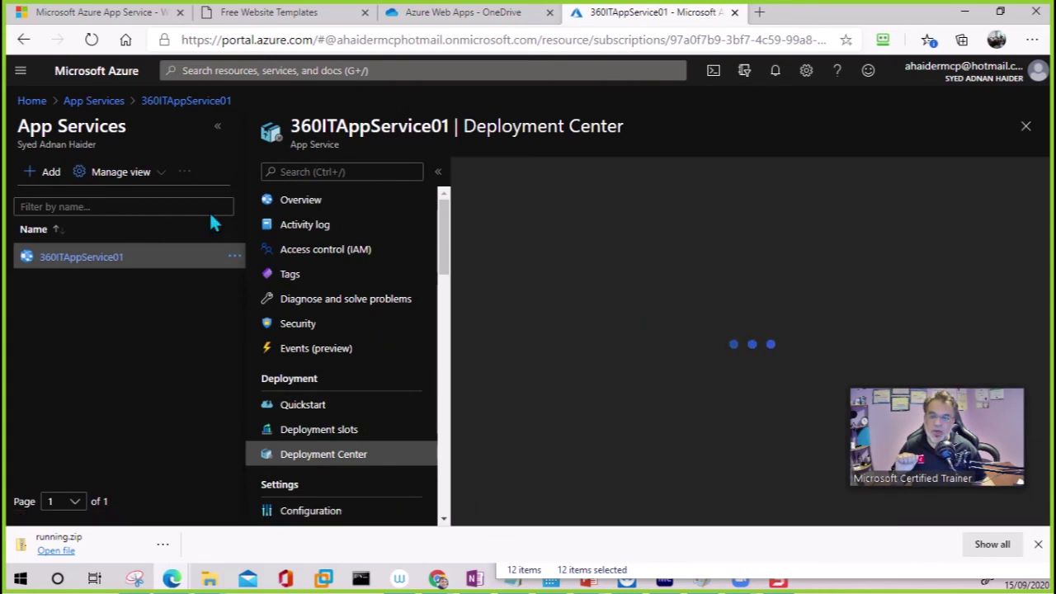
# Step: Choose OneDrive as the manual deployment source, continue to the configuration, and check which folders it offers
pyautogui.scroll(-6, 731, 392)
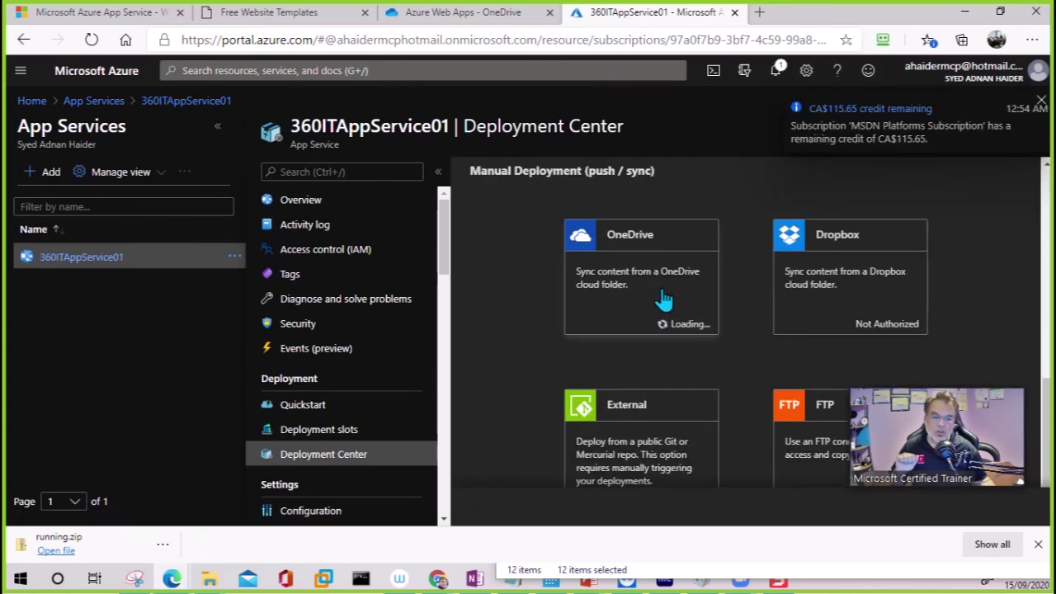
pyautogui.click(664, 300)
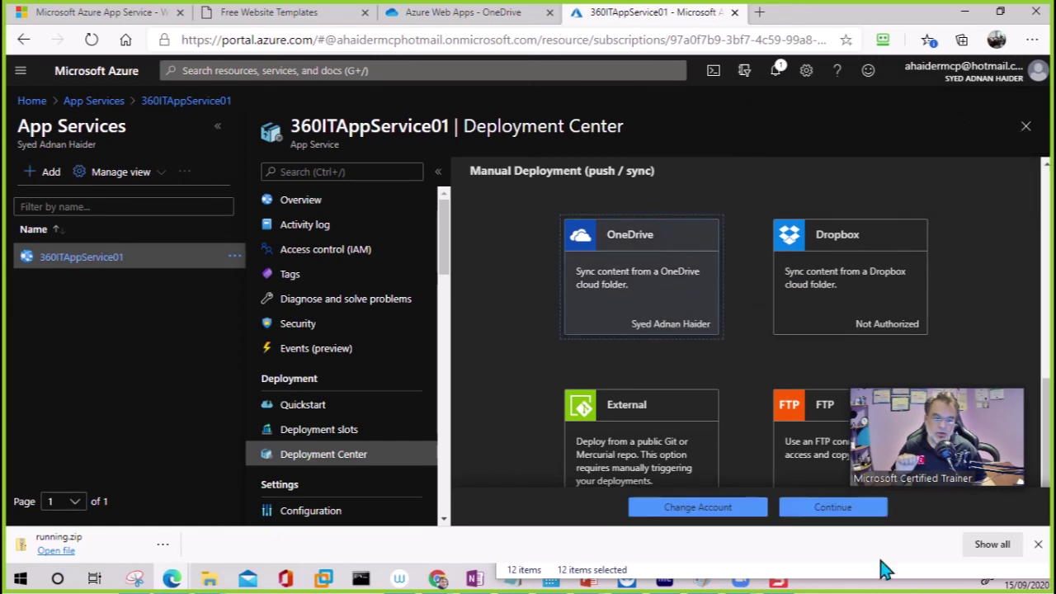
pyautogui.click(819, 509)
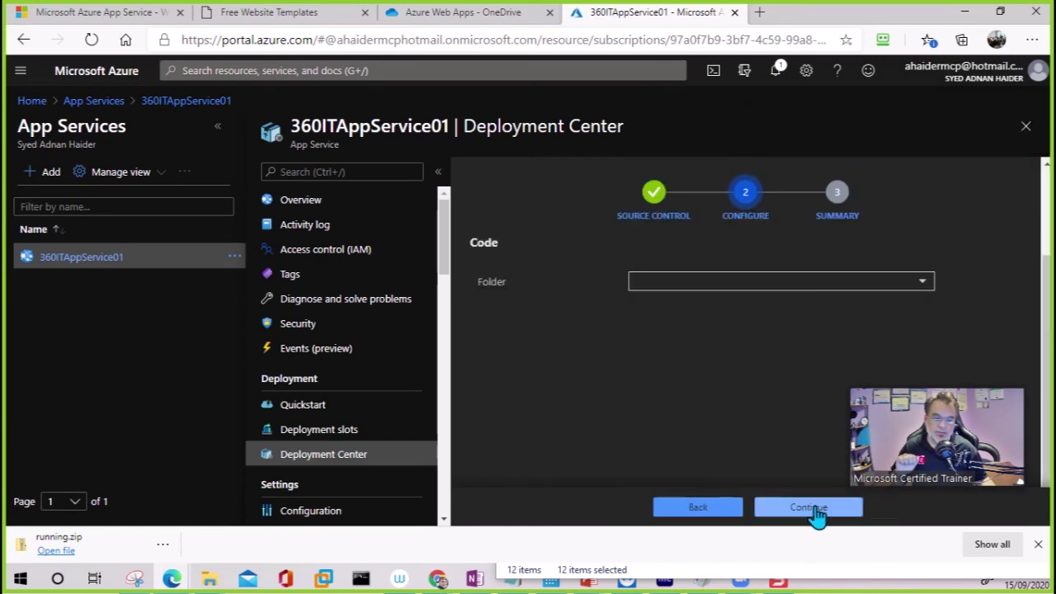
pyautogui.click(783, 285)
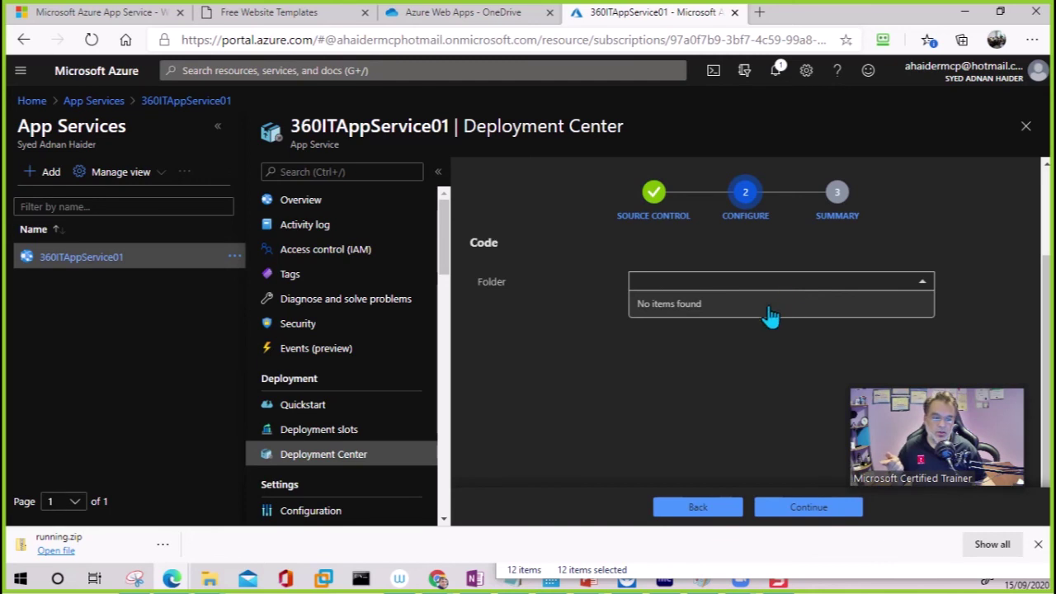
# Step: Return to source control, change the OneDrive account authorization, and continue to the configuration to check its folder list again
pyautogui.click(698, 508)
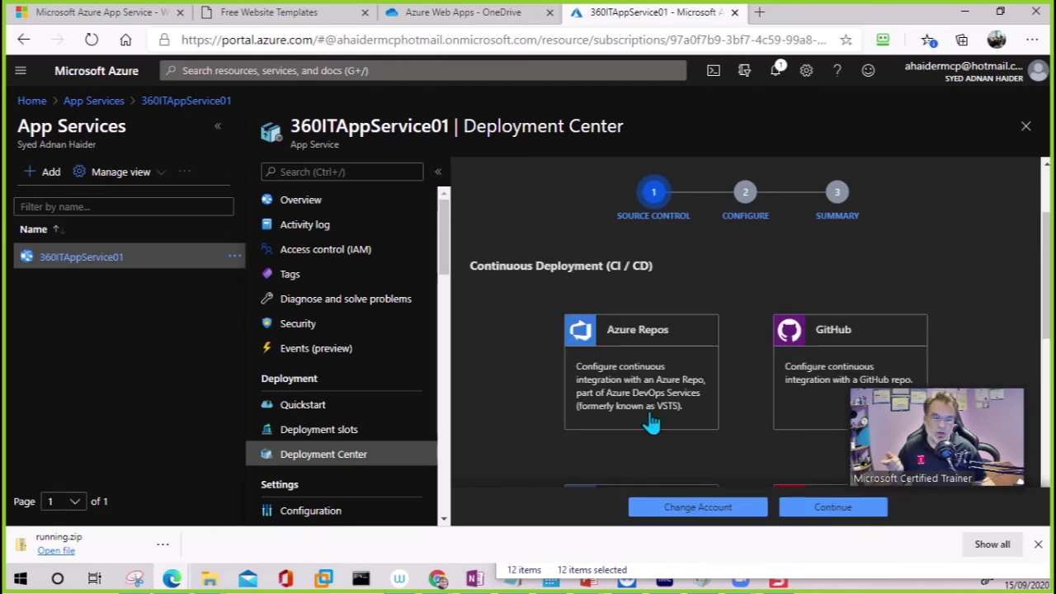
pyautogui.scroll(-5, 647, 403)
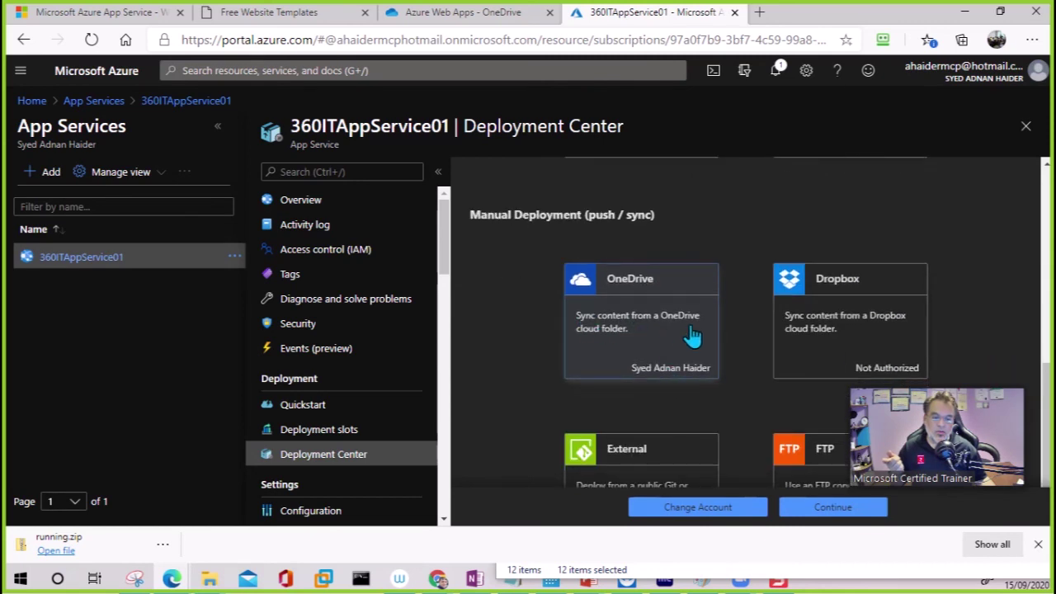
pyautogui.click(674, 376)
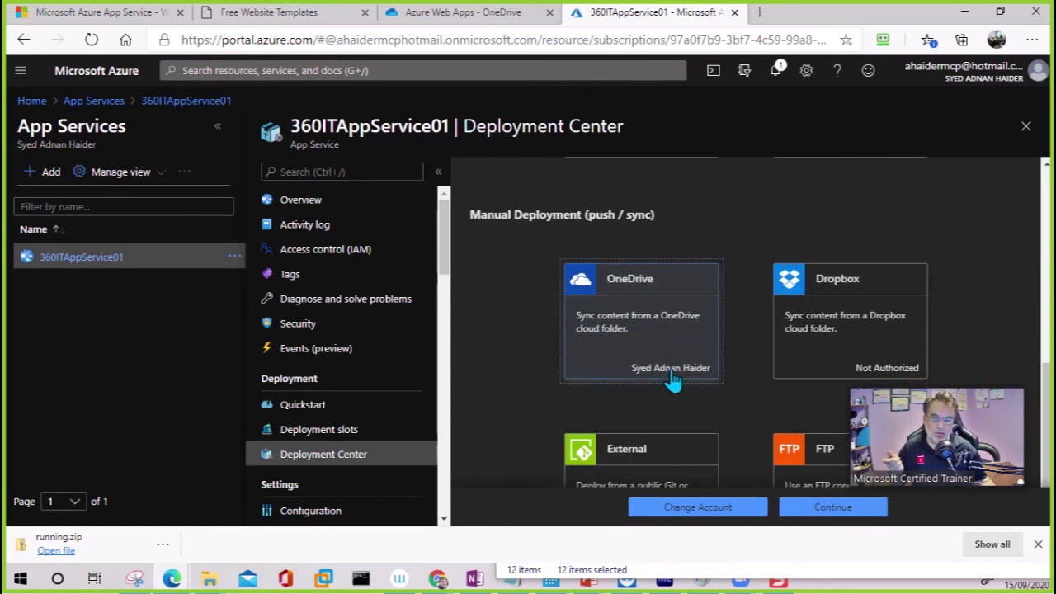
pyautogui.click(709, 510)
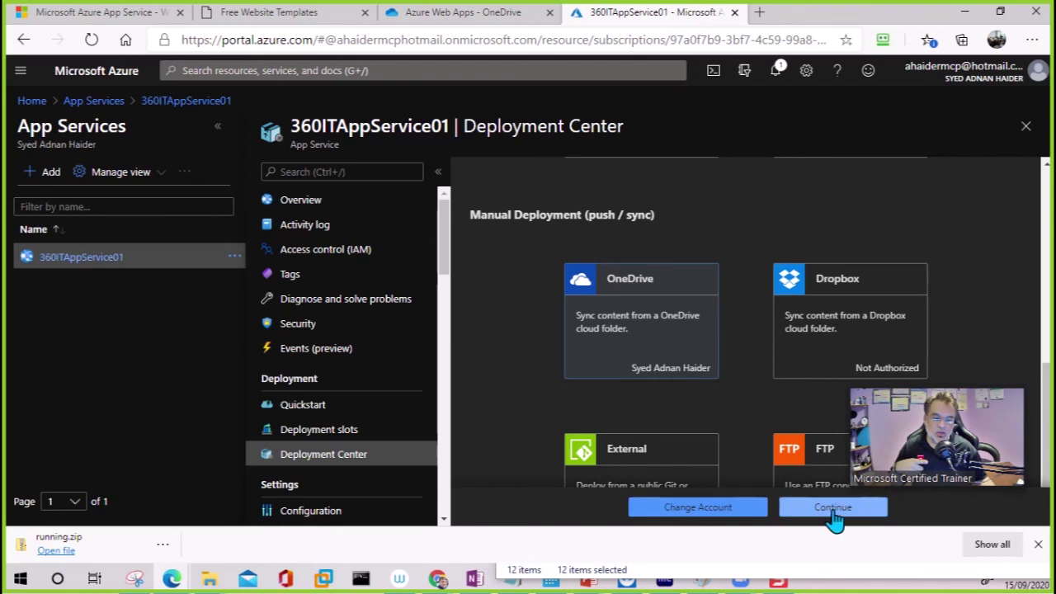
pyautogui.click(832, 514)
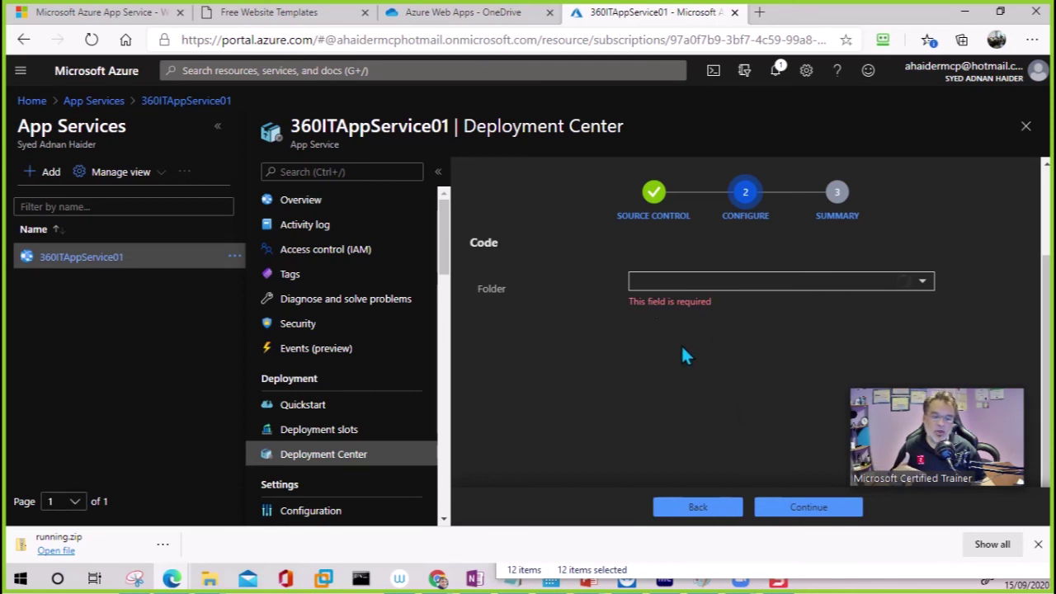
pyautogui.click(922, 282)
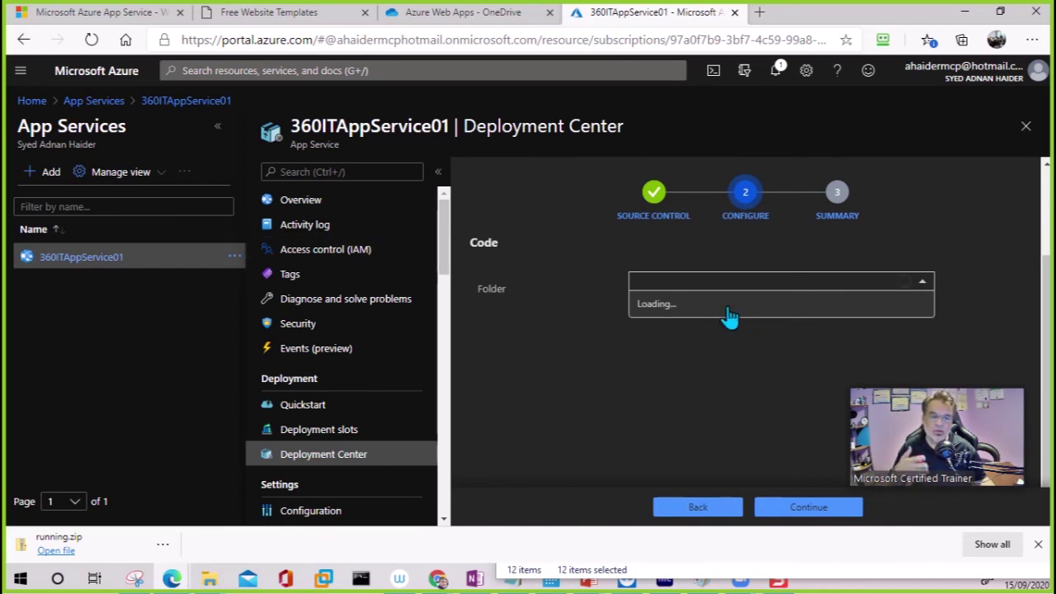
# Step: Try to continue to the summary without a folder and recheck the OneDrive folder choices
pyautogui.click(804, 518)
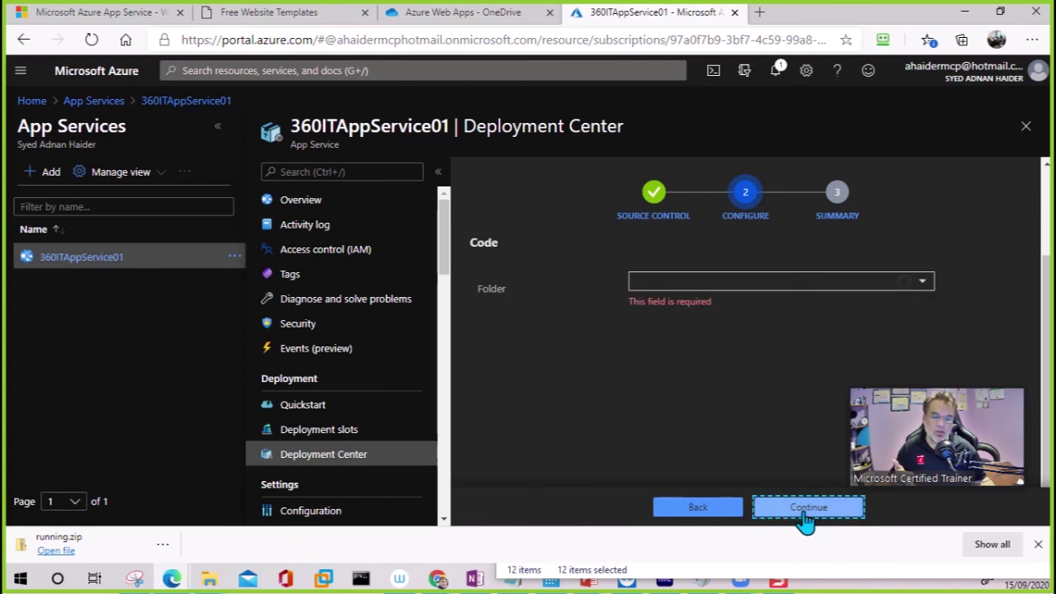
pyautogui.click(924, 283)
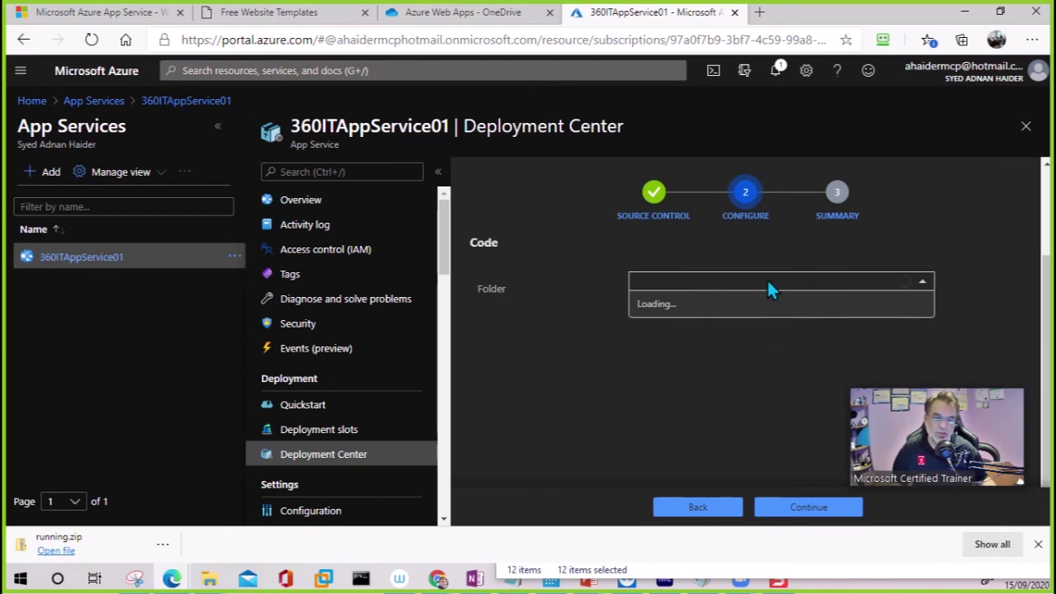
pyautogui.click(920, 284)
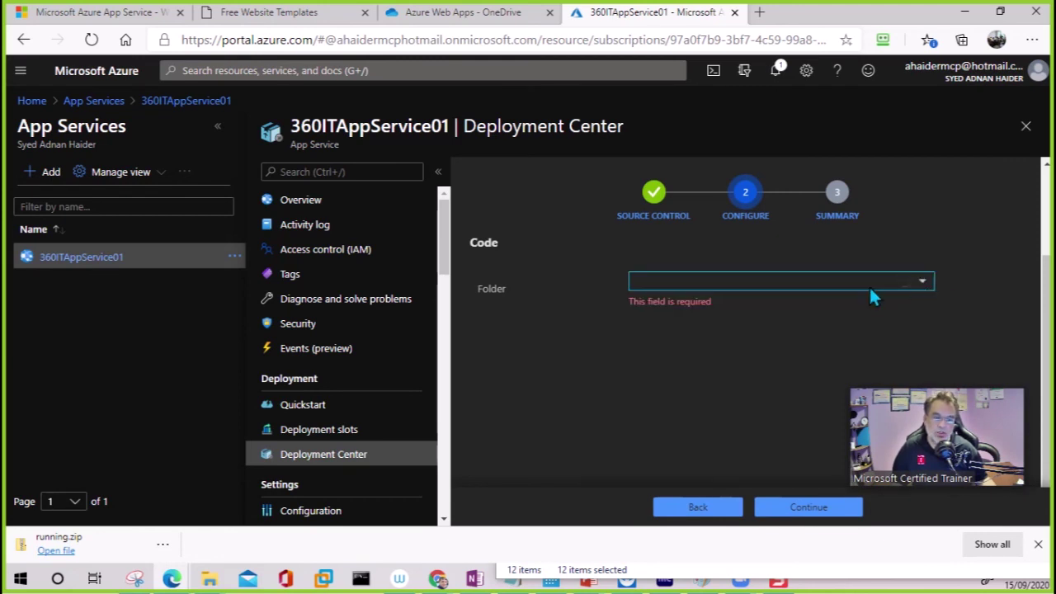
pyautogui.click(920, 284)
# Step: Go back to source control, repeat the OneDrive account change, and continue to the folder configuration
pyautogui.click(698, 509)
pyautogui.scroll(-5, 676, 412)
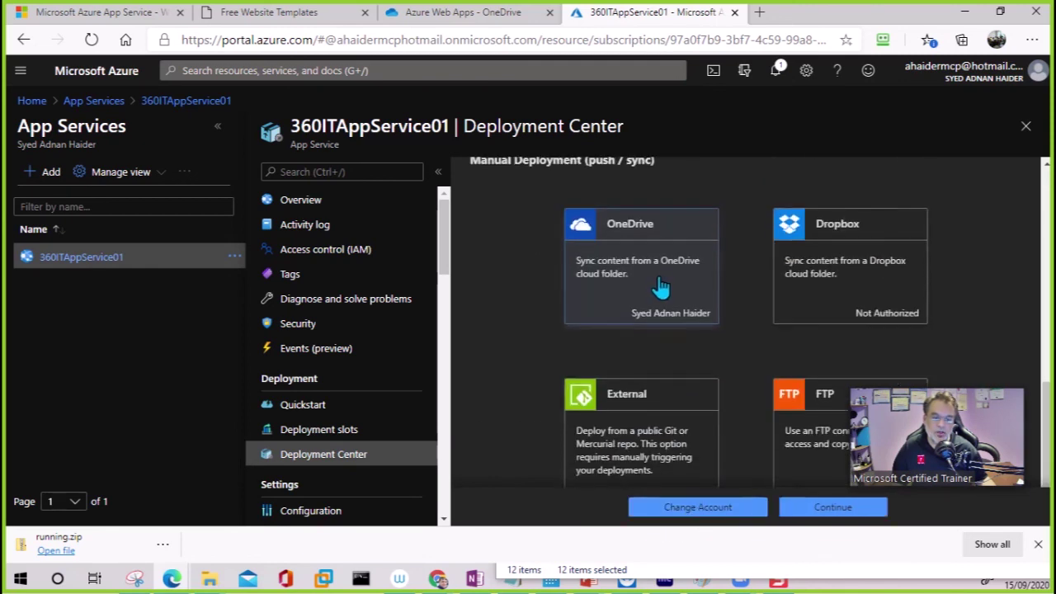
pyautogui.click(668, 312)
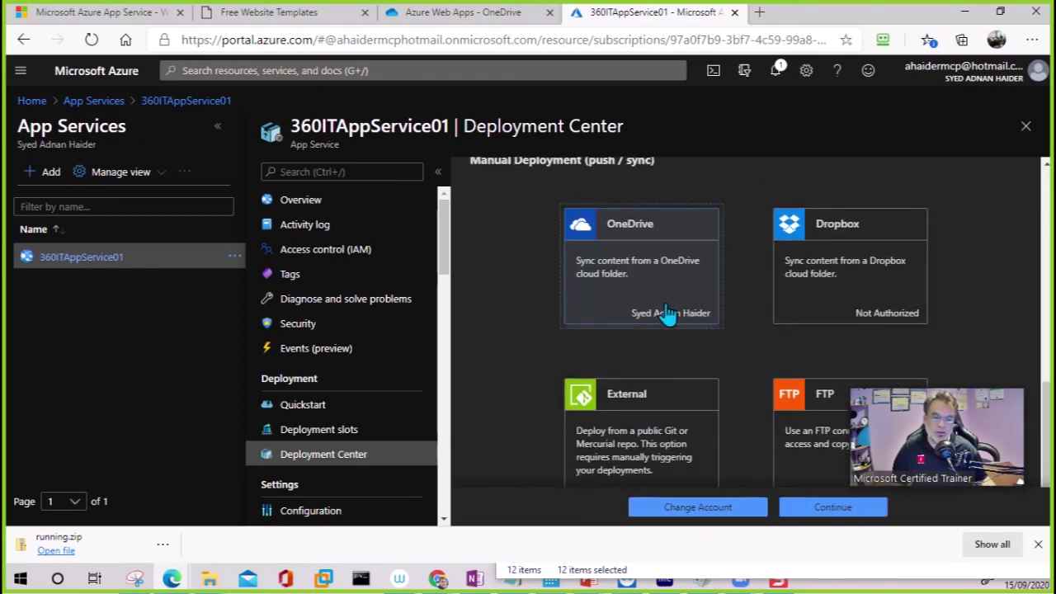
pyautogui.click(699, 505)
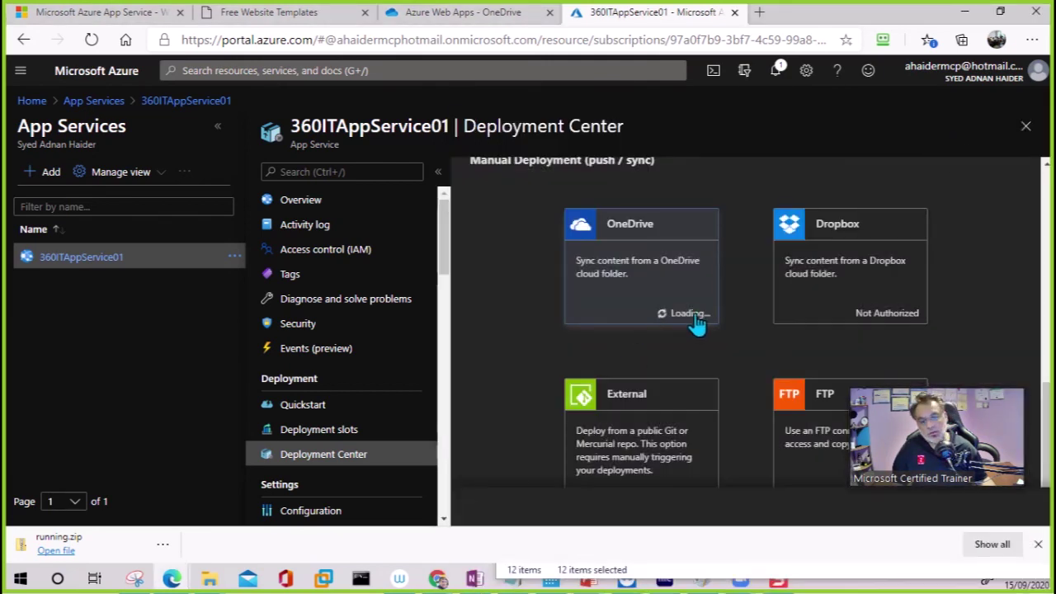
pyautogui.click(833, 508)
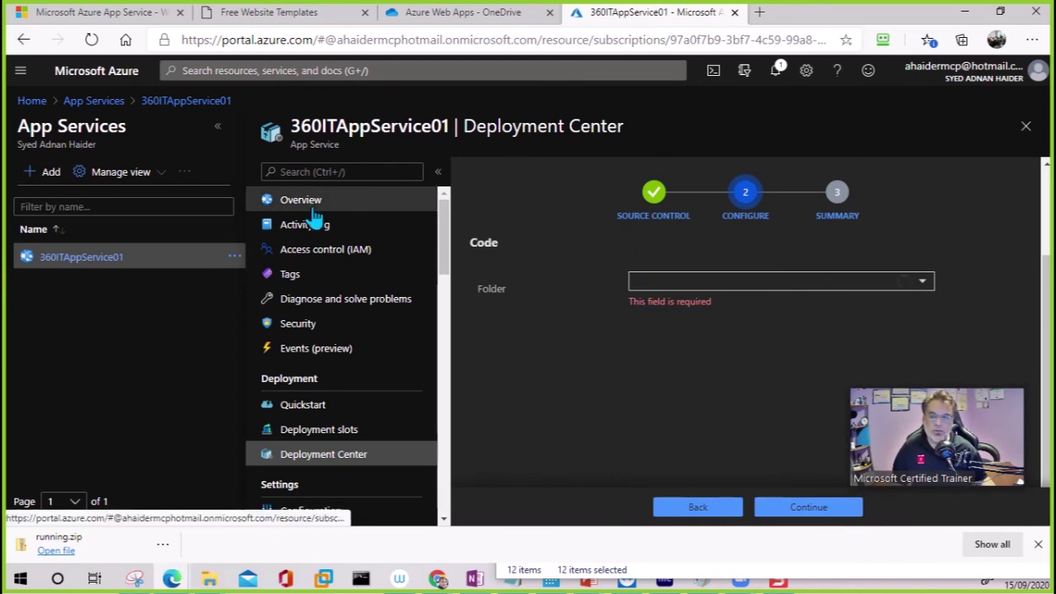
# Step: Reload the Deployment Center, choose OneDrive as the source, keep the folder 360itappservice01, and finish the deployment setup
pyautogui.click(94, 43)
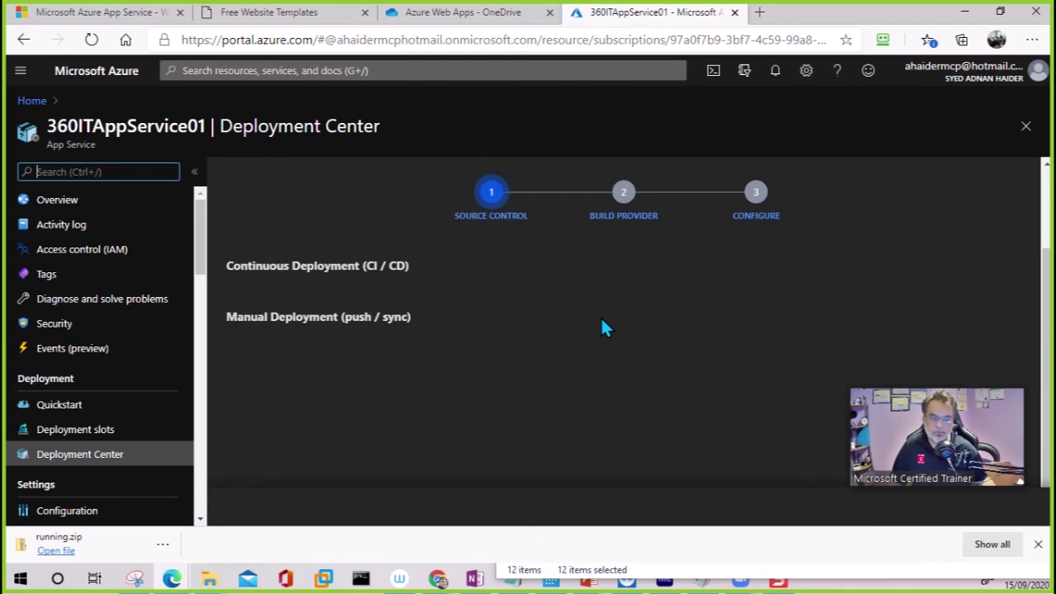
pyautogui.scroll(-5, 445, 368)
pyautogui.click(446, 369)
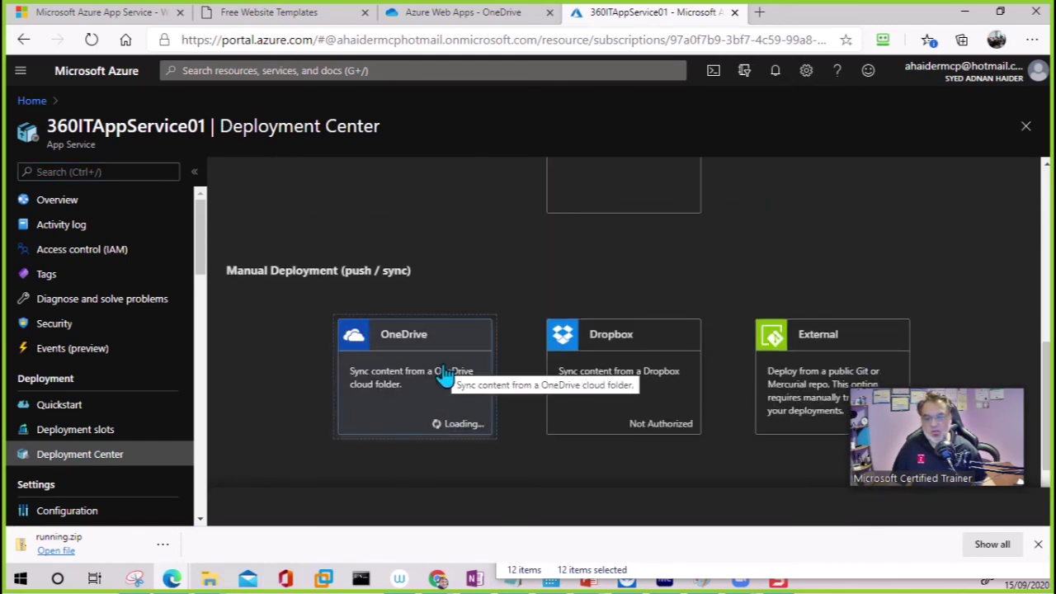
pyautogui.scroll(-2, 446, 374)
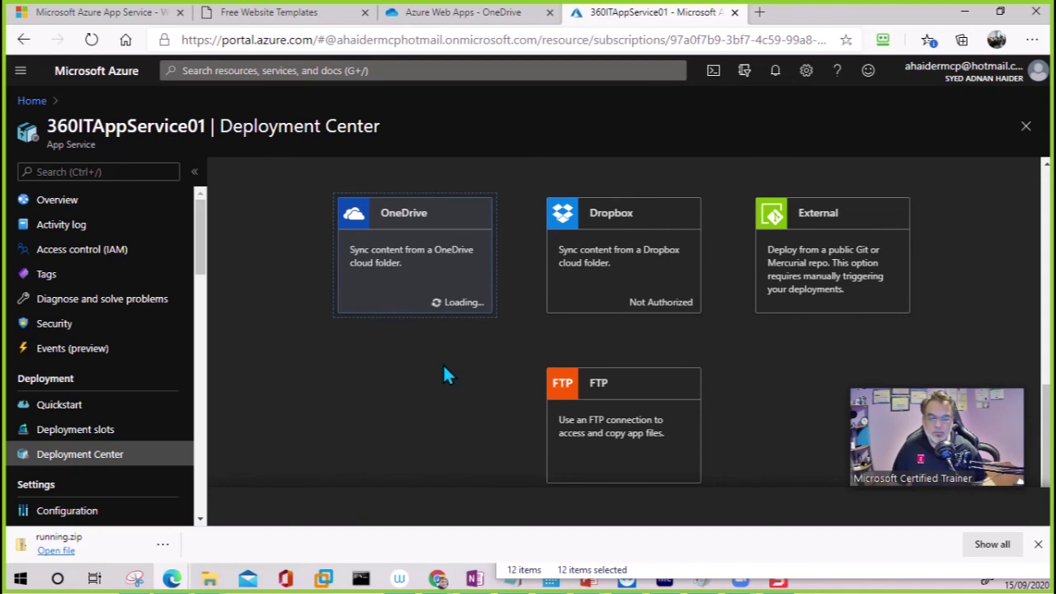
pyautogui.click(710, 508)
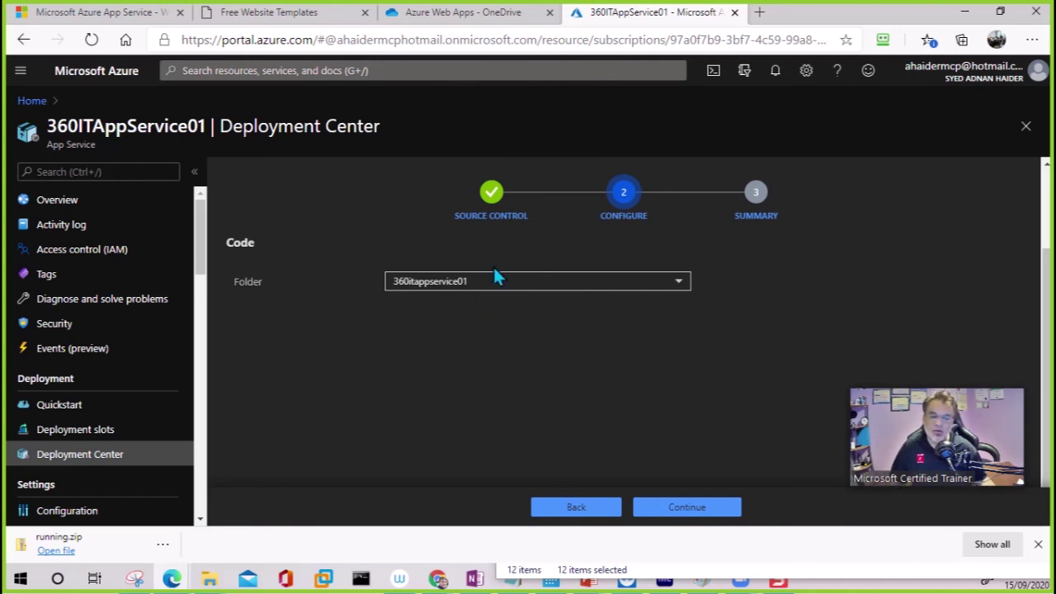
pyautogui.click(688, 510)
pyautogui.click(689, 509)
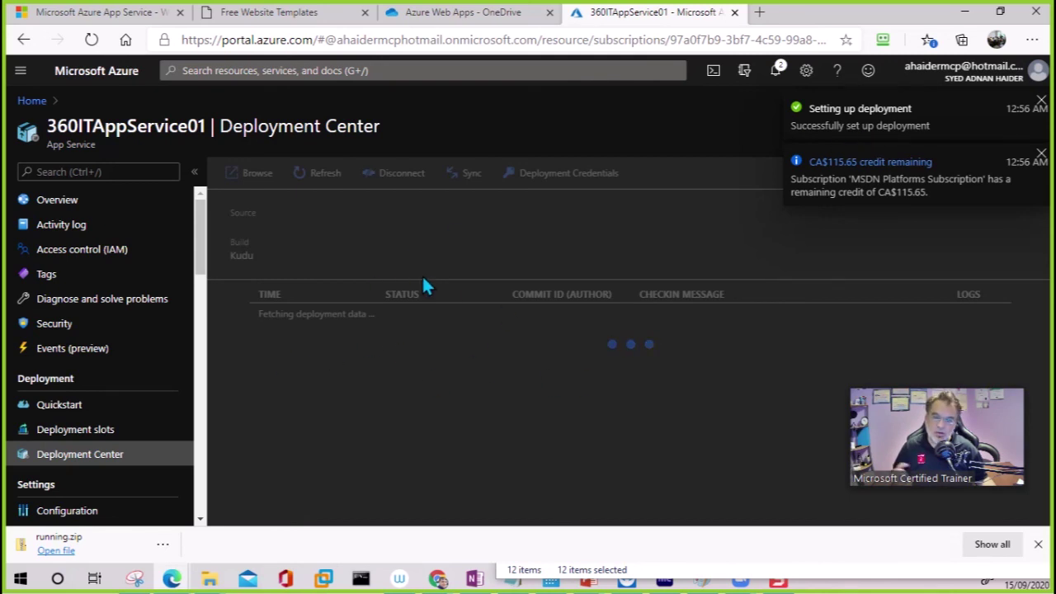
# Step: Open the 360itappservice01 folder in OneDrive and upload the selected template files and folders from File Explorer into it
pyautogui.click(472, 15)
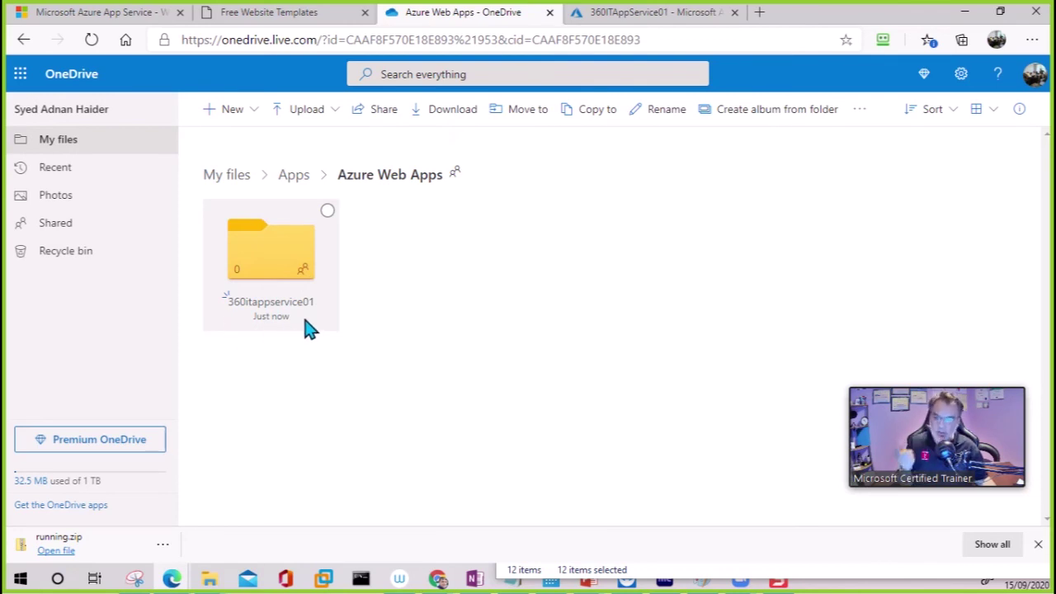
pyautogui.click(297, 271)
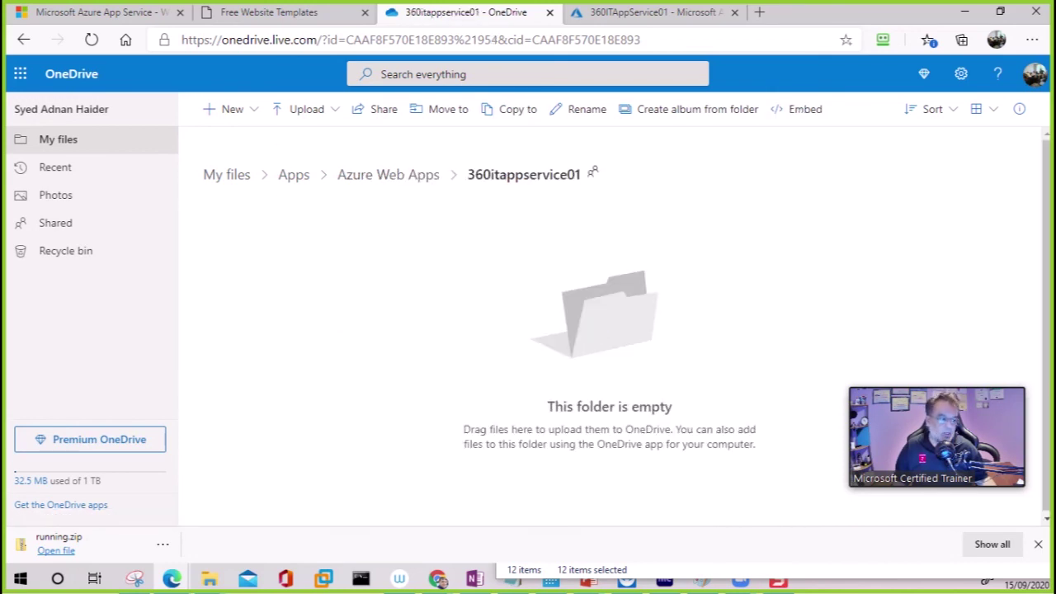
pyautogui.moveTo(778, 211); pyautogui.dragTo(319, 313)
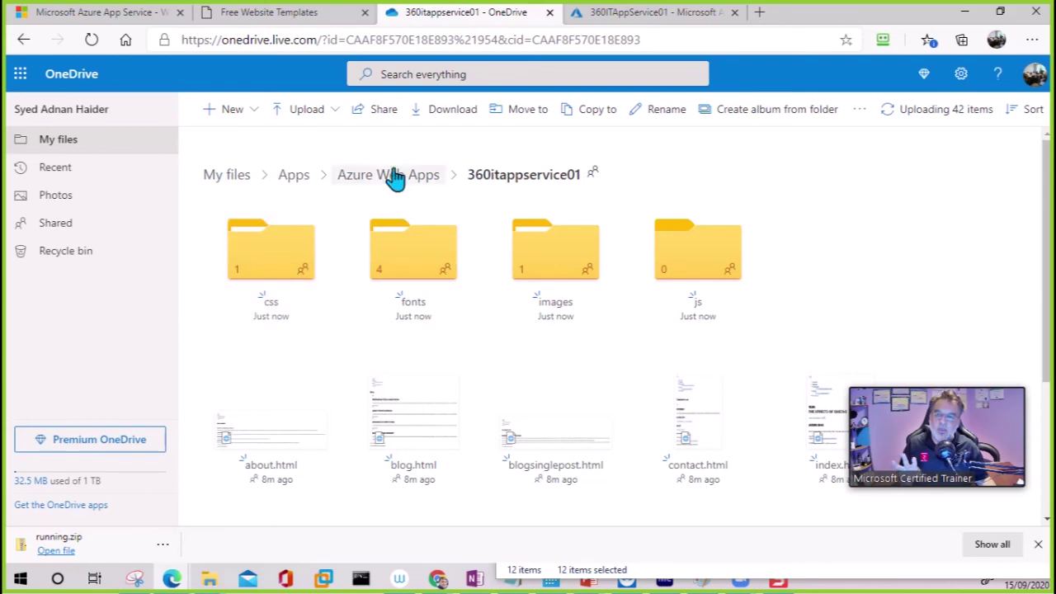
# Step: Review the Running template on the Free Website Templates page and its zip file and extracted folder in Downloads
pyautogui.click(315, 21)
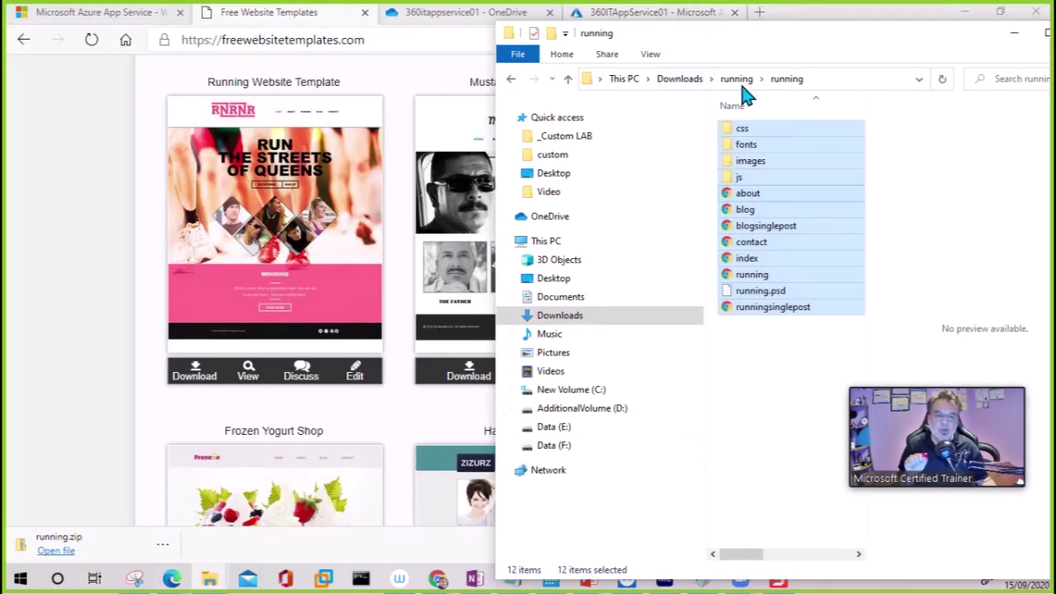
pyautogui.click(736, 80)
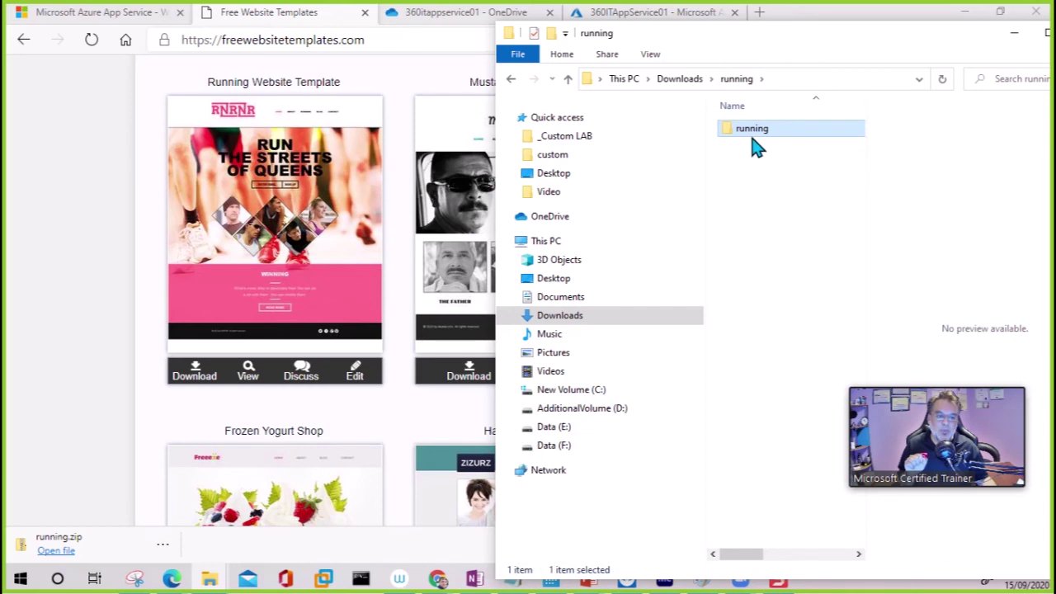
pyautogui.click(683, 80)
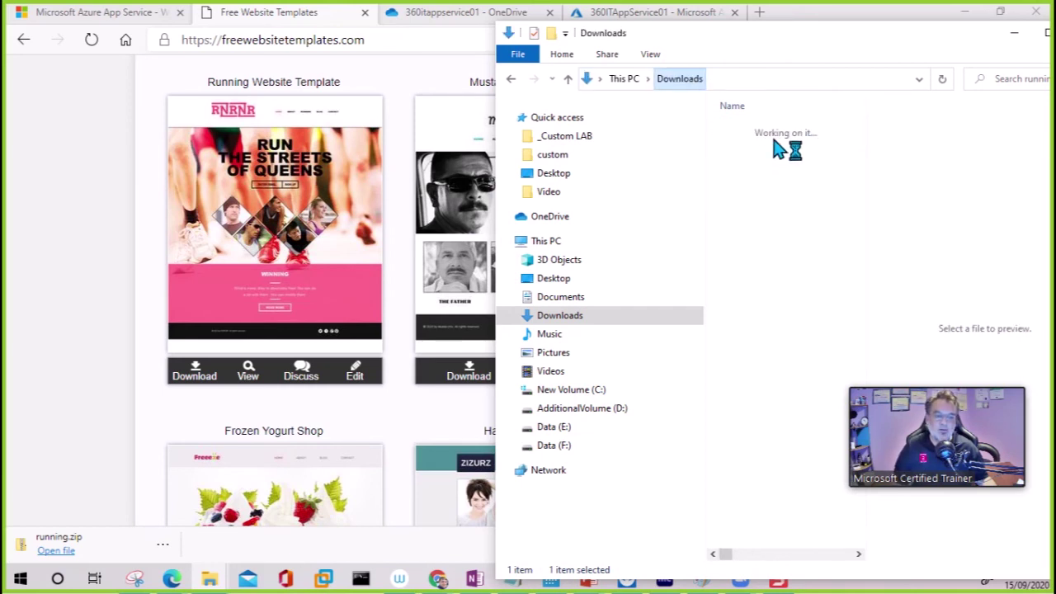
pyautogui.click(753, 151)
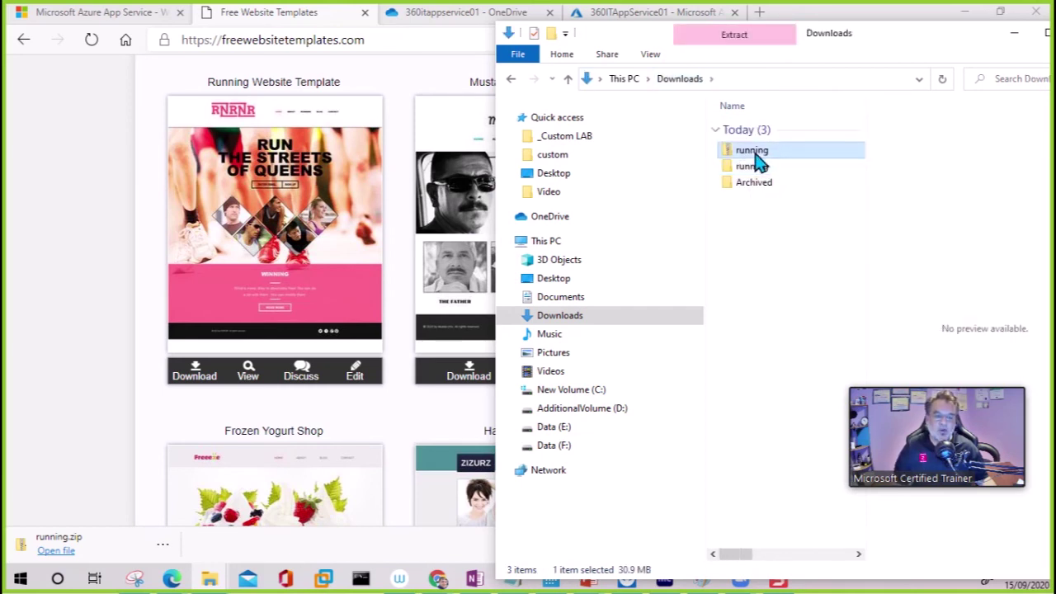
pyautogui.rightClick(753, 151)
pyautogui.click(814, 290)
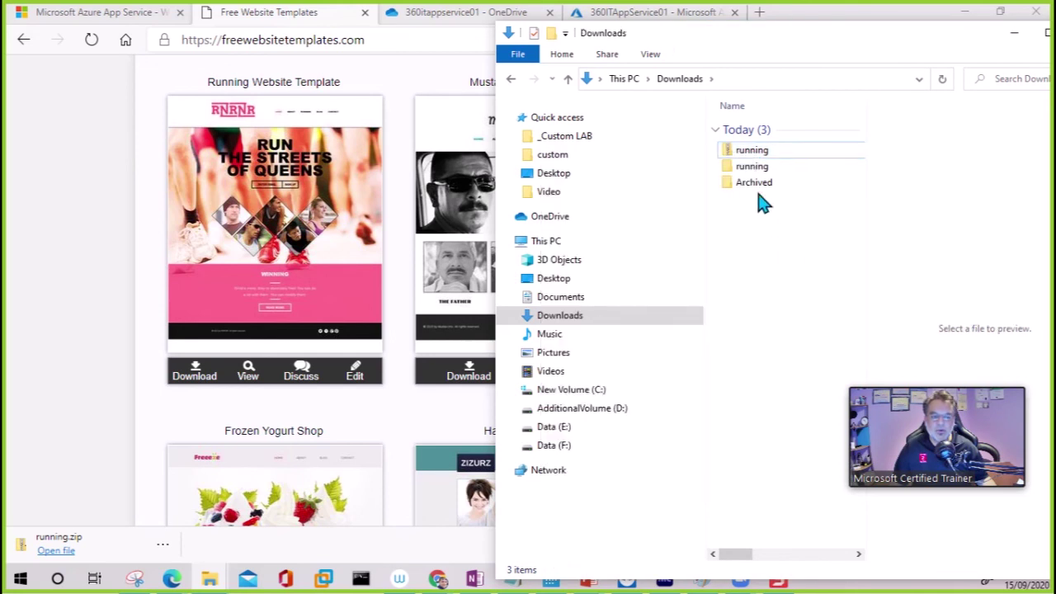
pyautogui.doubleClick(751, 167)
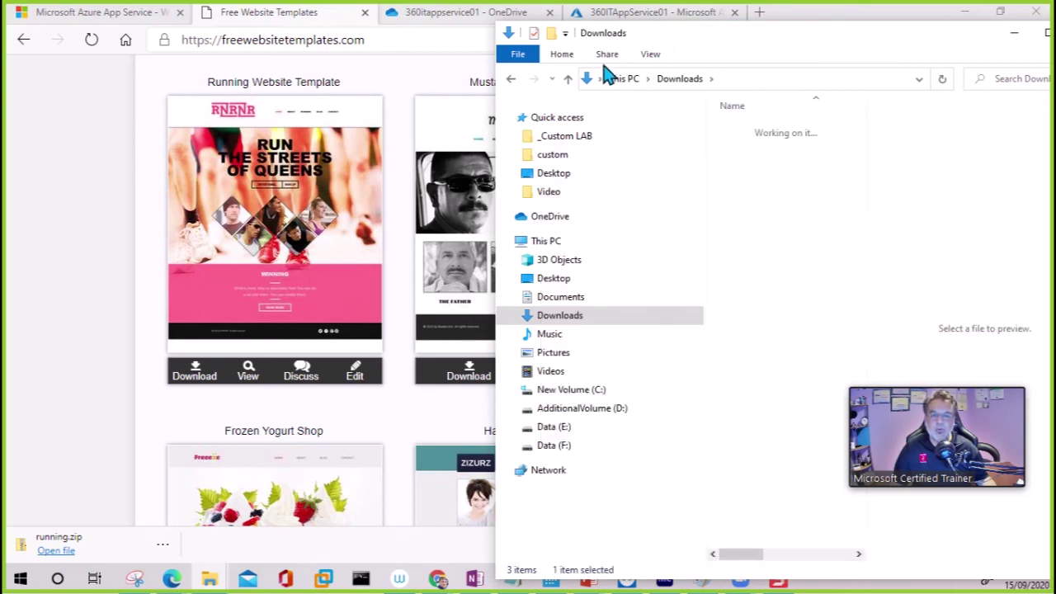
pyautogui.click(620, 20)
# Step: Check the uploaded files by browsing from Apps back into the 360itappservice01 OneDrive folder, and bring up the web app's live site
pyautogui.click(483, 21)
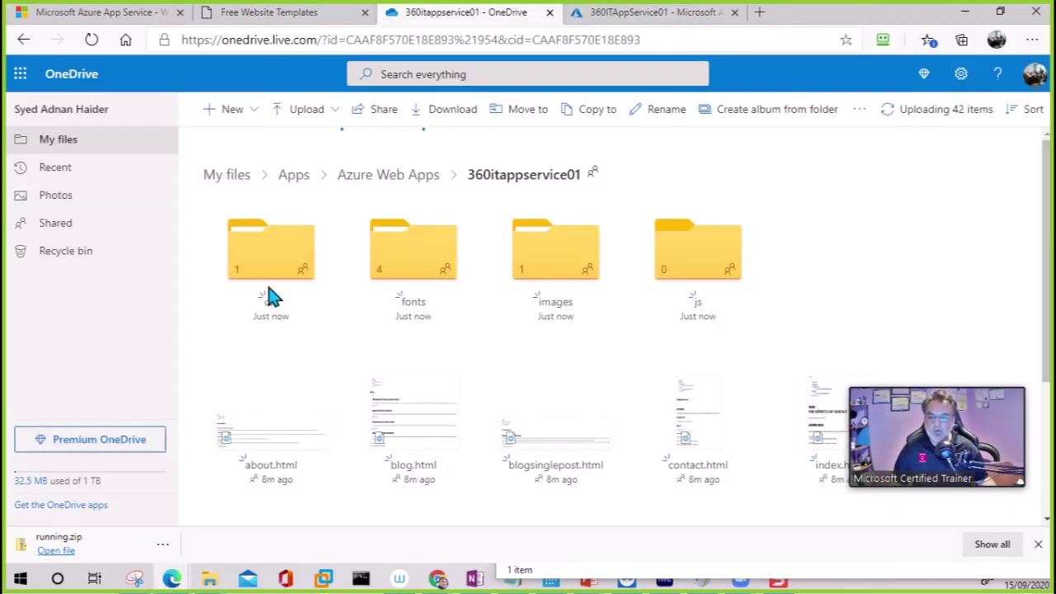
pyautogui.click(294, 177)
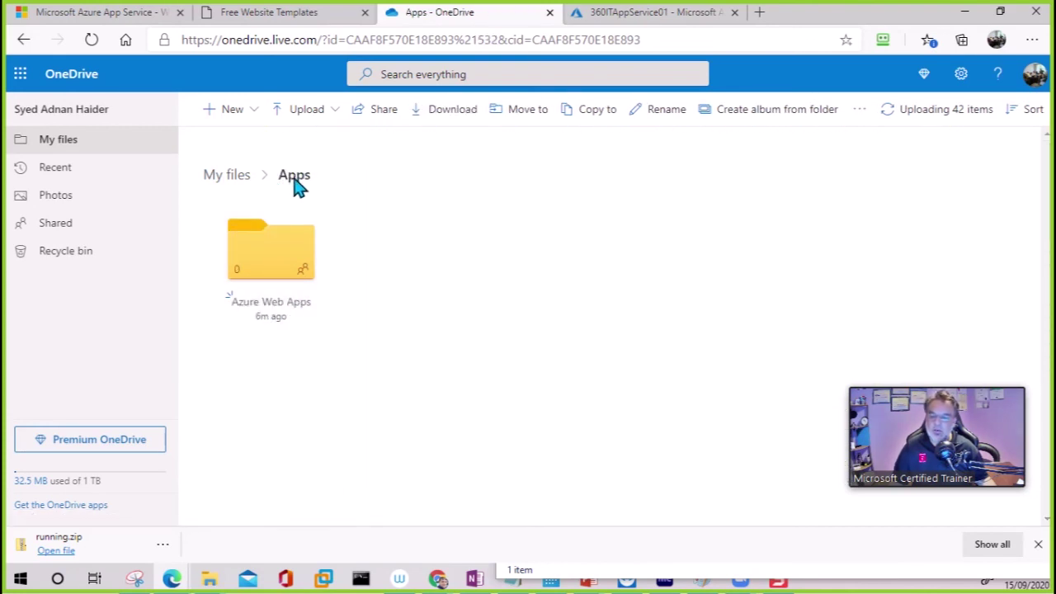
pyautogui.click(283, 285)
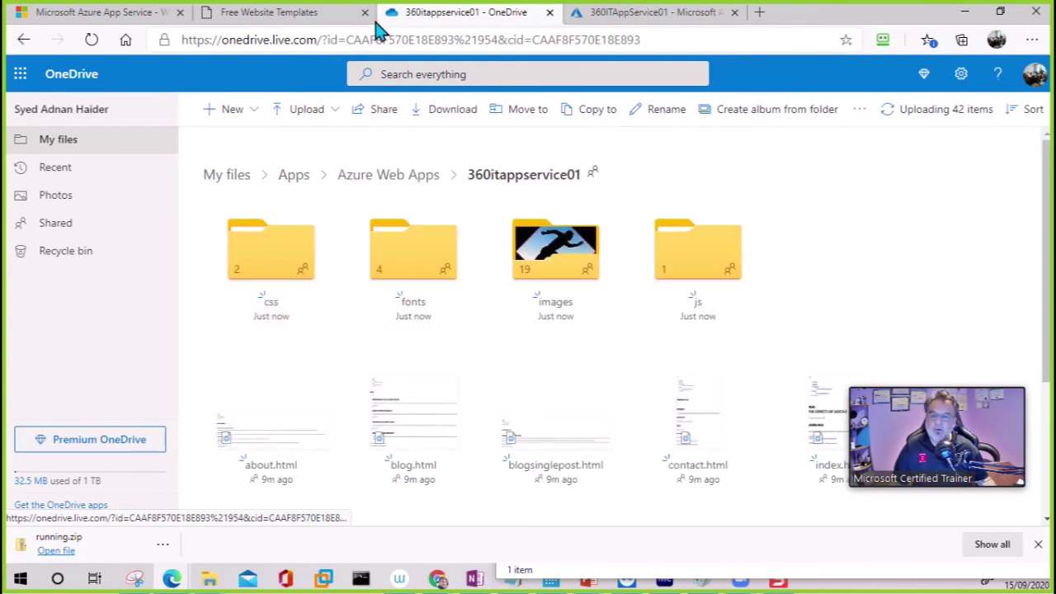
pyautogui.click(146, 18)
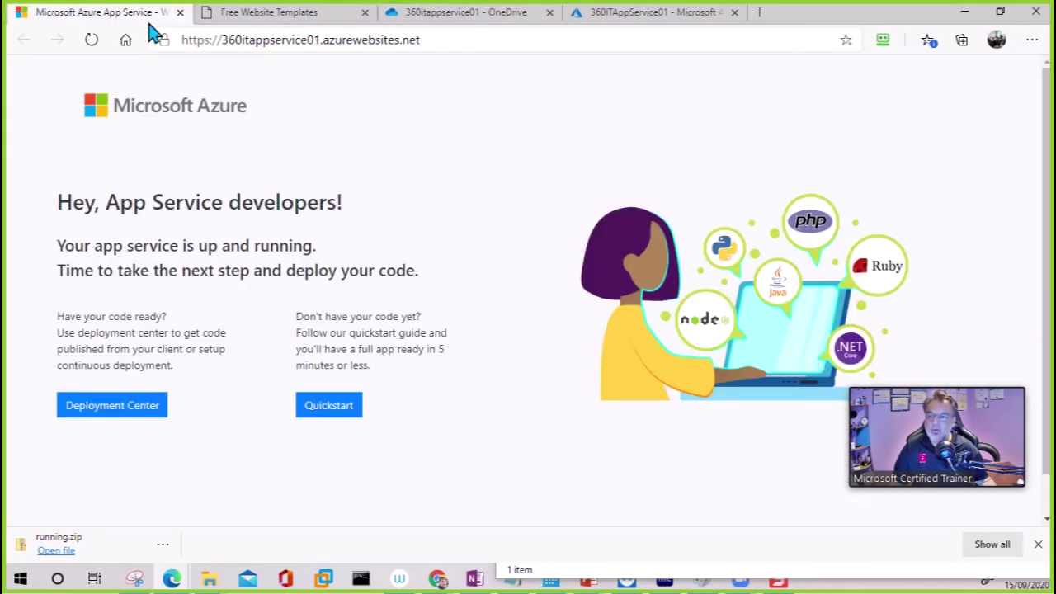
# Step: Sync the OneDrive folder to 360ITAppService01 from its Deployment Center and check the portal notifications for the sync request
pyautogui.click(619, 17)
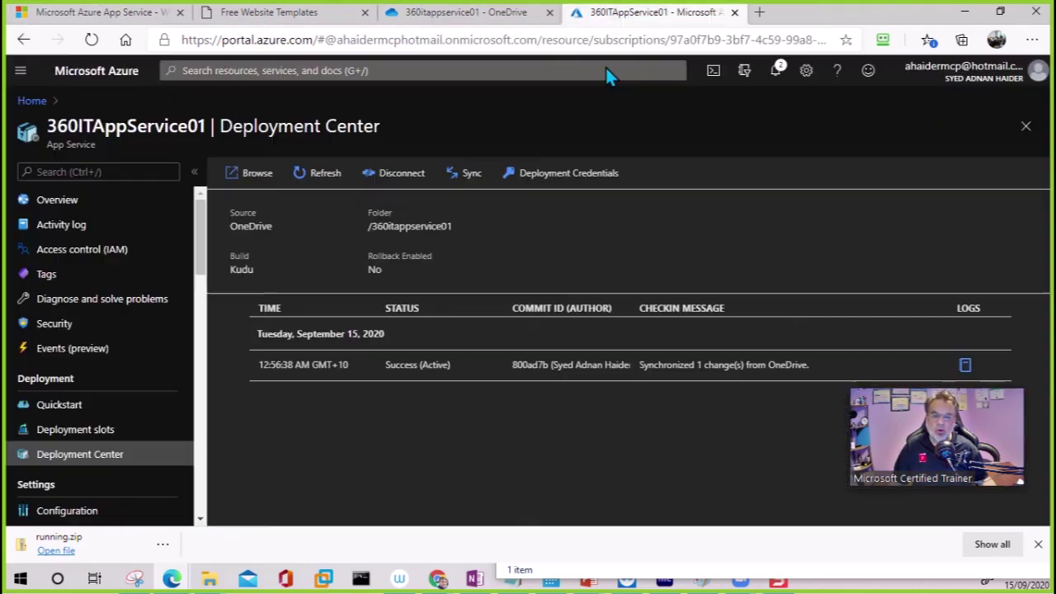
pyautogui.click(466, 182)
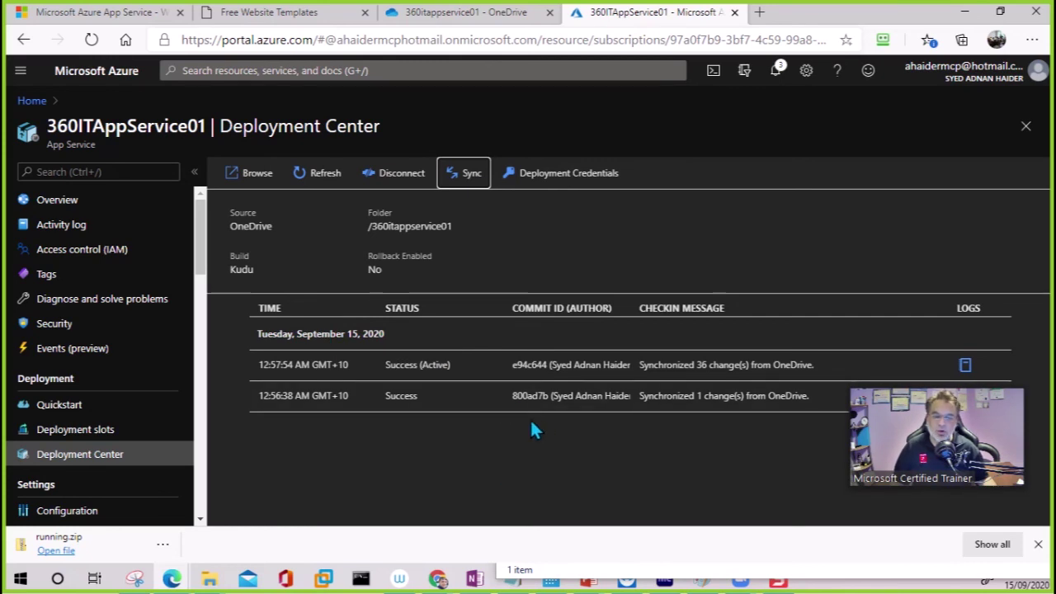
pyautogui.click(776, 74)
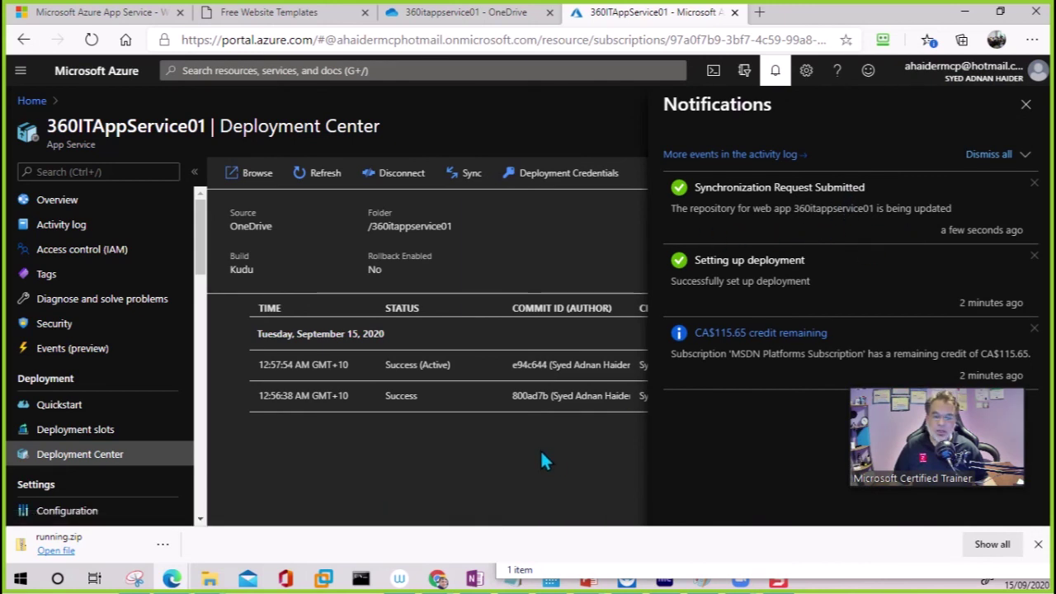
pyautogui.click(1026, 105)
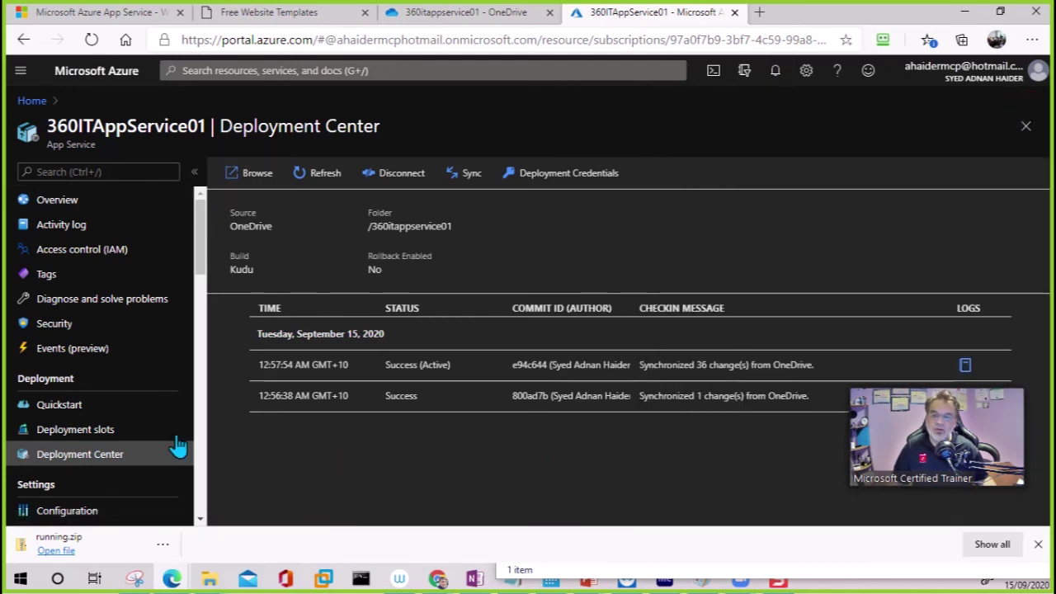
# Step: Go to the overview of 360ITAppService01 and open the web app's live site from its URL
pyautogui.click(64, 205)
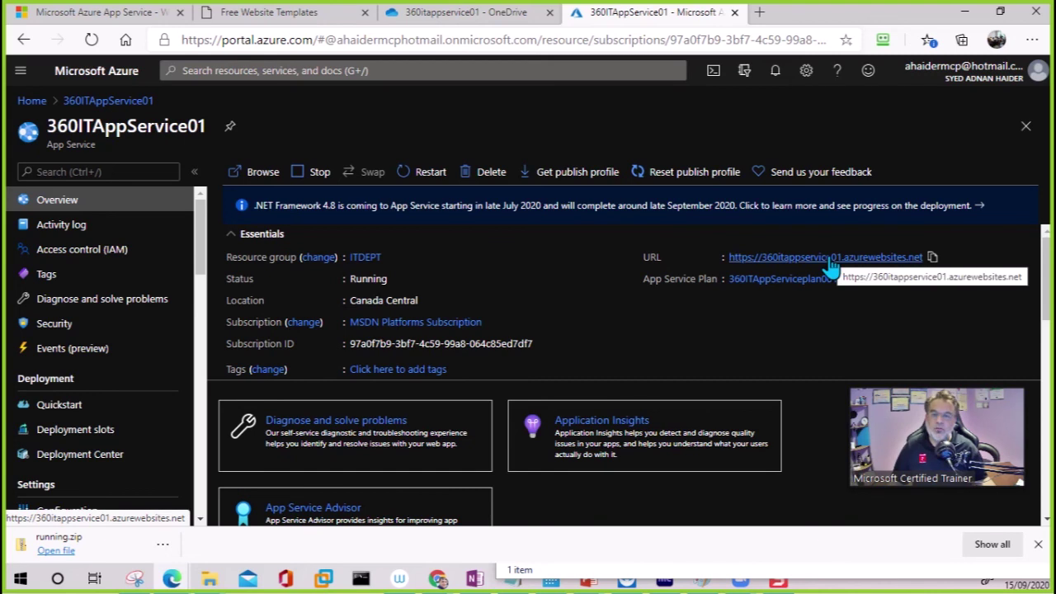
pyautogui.click(492, 21)
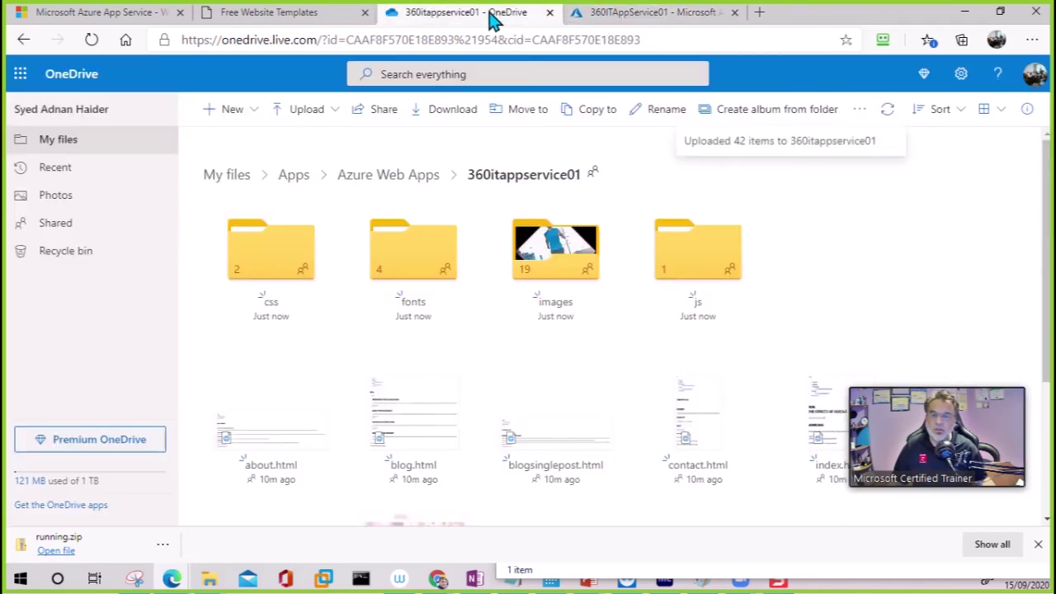
pyautogui.click(640, 23)
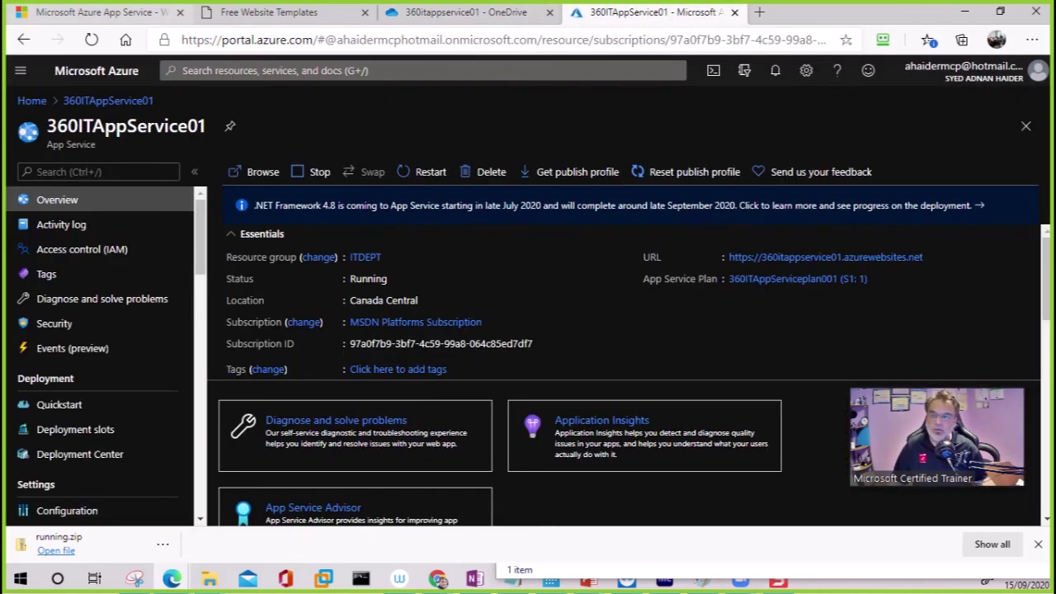
pyautogui.click(113, 15)
pyautogui.click(644, 12)
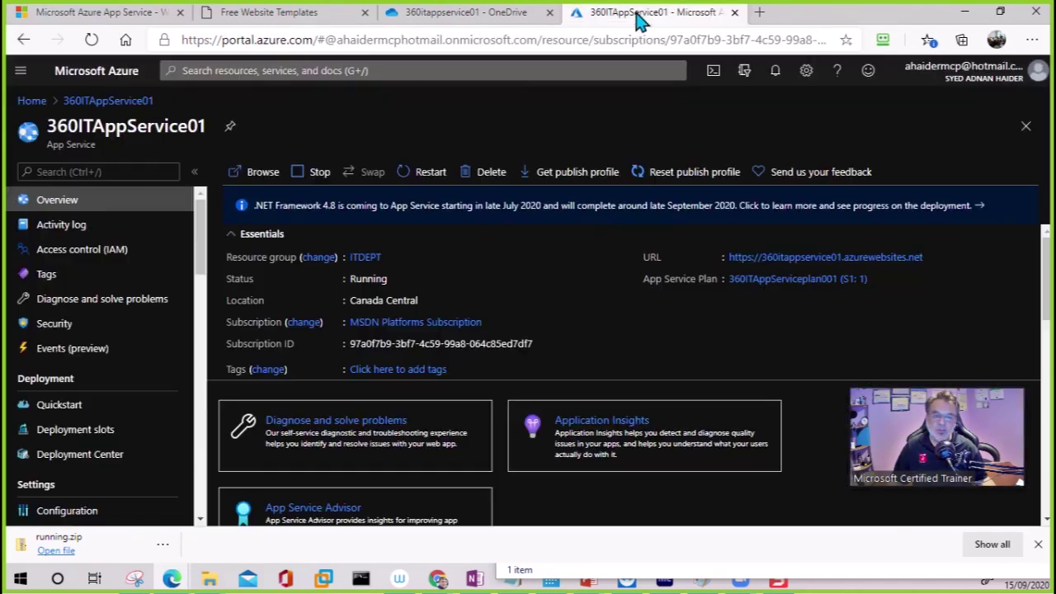
pyautogui.click(830, 258)
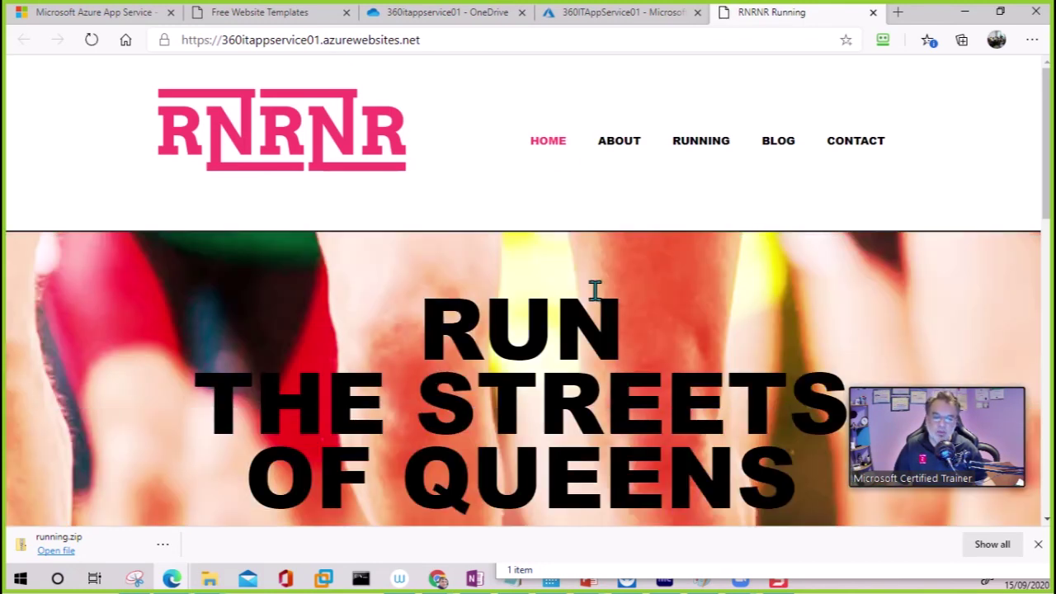
# Step: Review the deployed Running home page down to its footer, and return to the web app's overview in the Azure portal
pyautogui.scroll(-2, 594, 289)
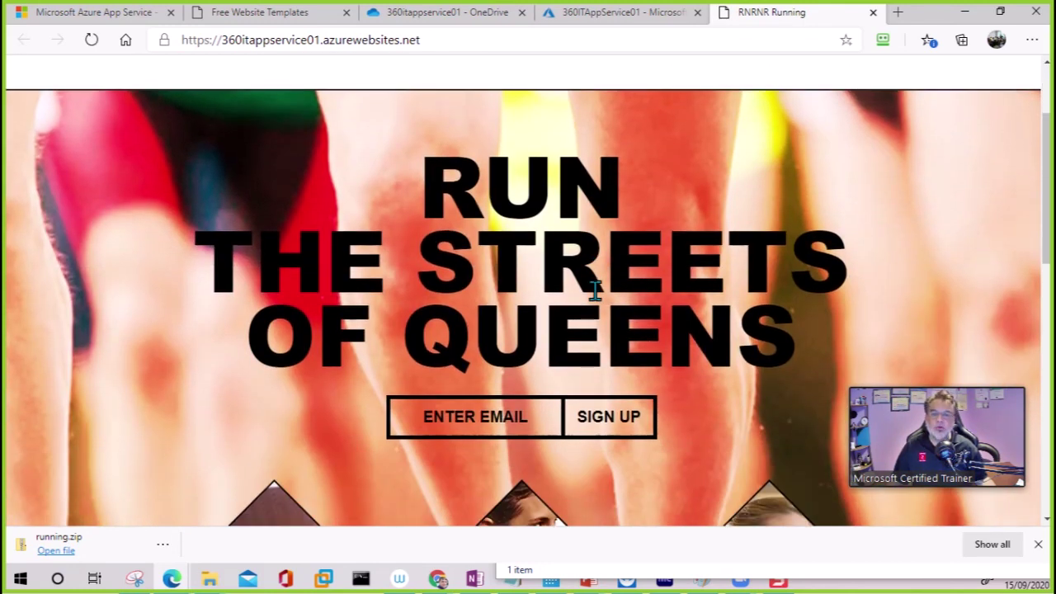
pyautogui.scroll(-10, 655, 303)
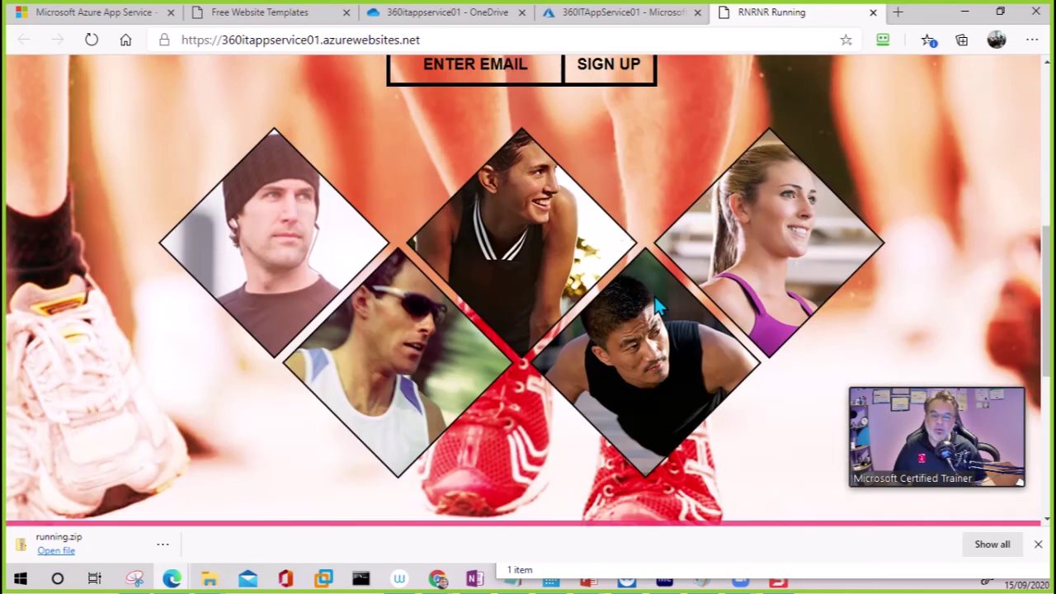
pyautogui.scroll(-1, 657, 306)
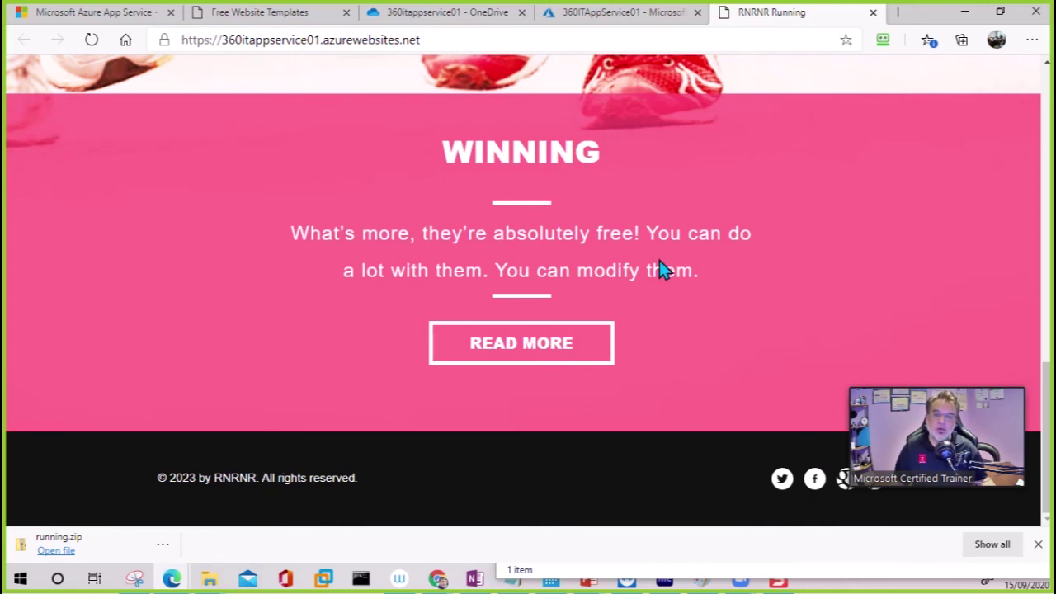
pyautogui.scroll(10, 665, 268)
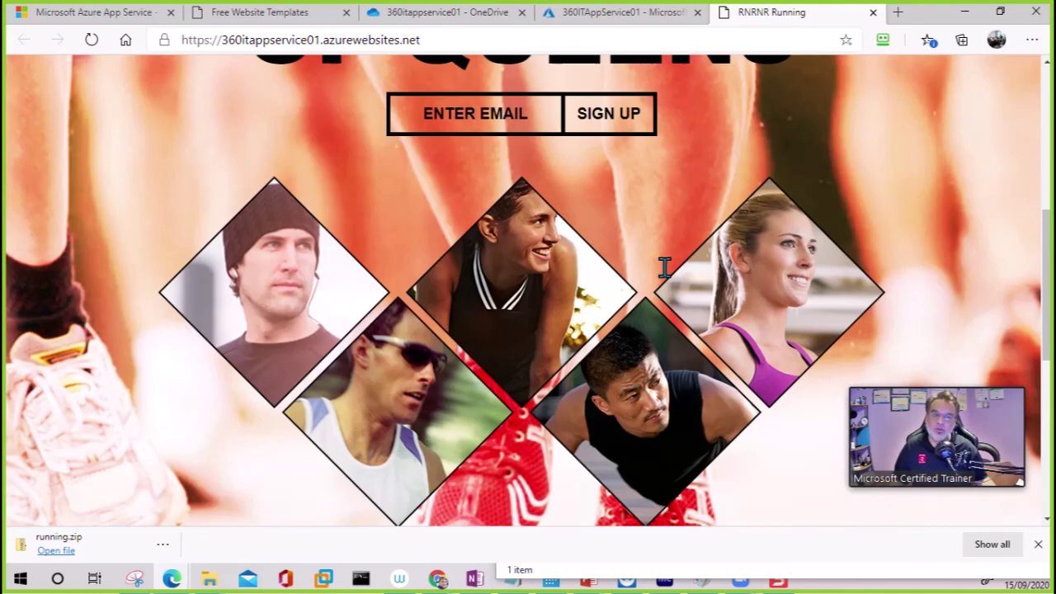
pyautogui.click(608, 16)
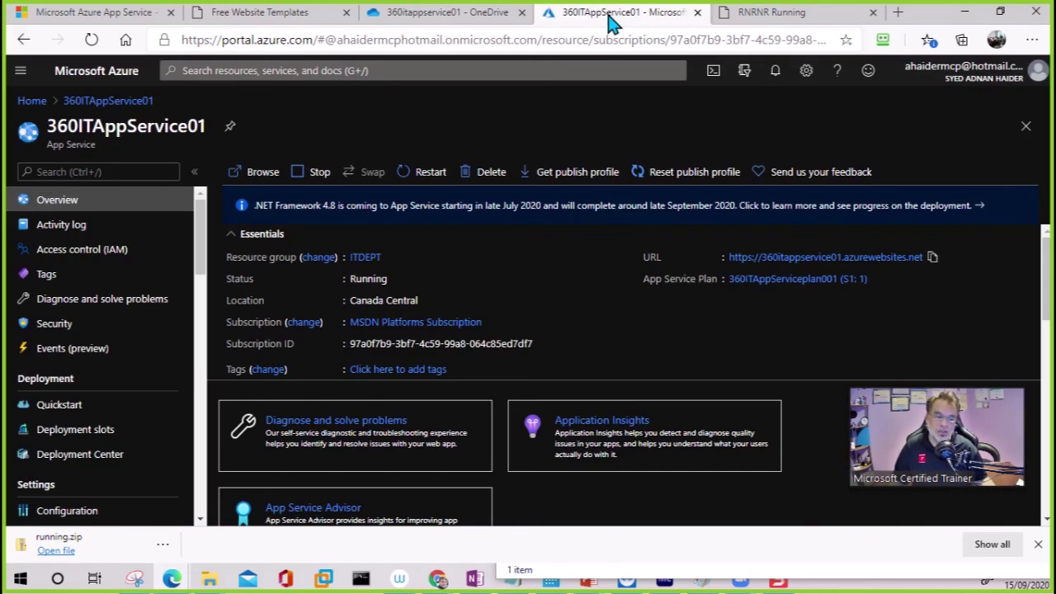